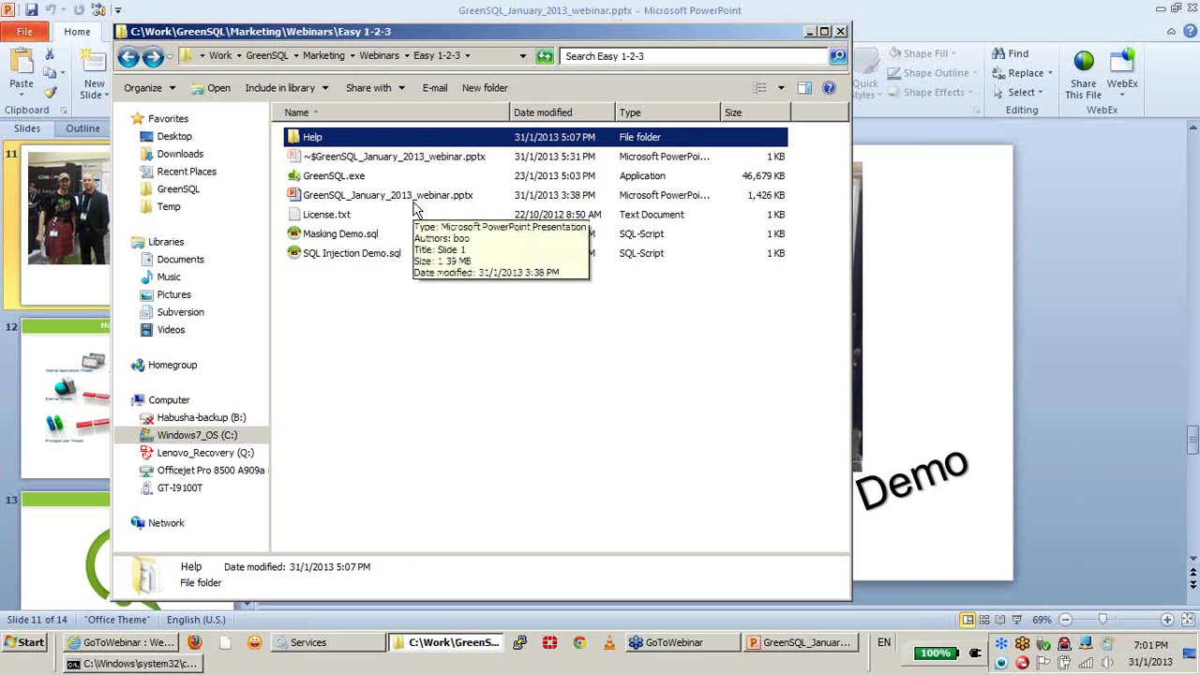
# Step: Run the GreenSQL.exe installer from the Easy 1-2-3 folder
pyautogui.click(350, 178)
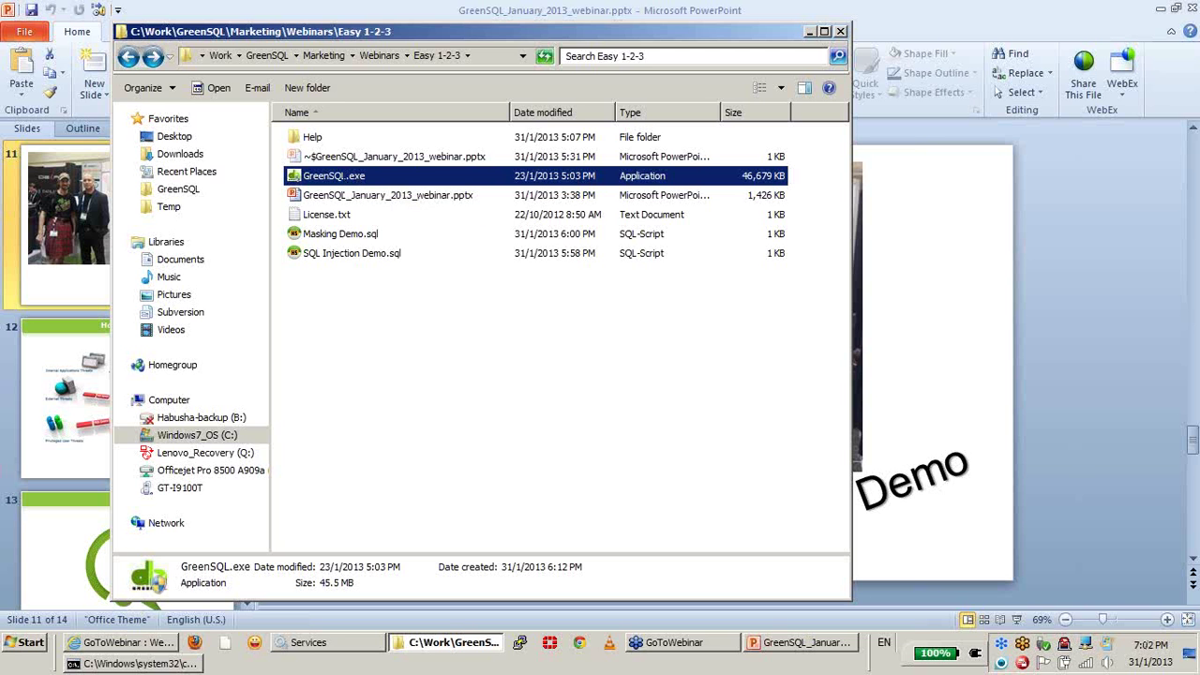
pyautogui.press('Return')
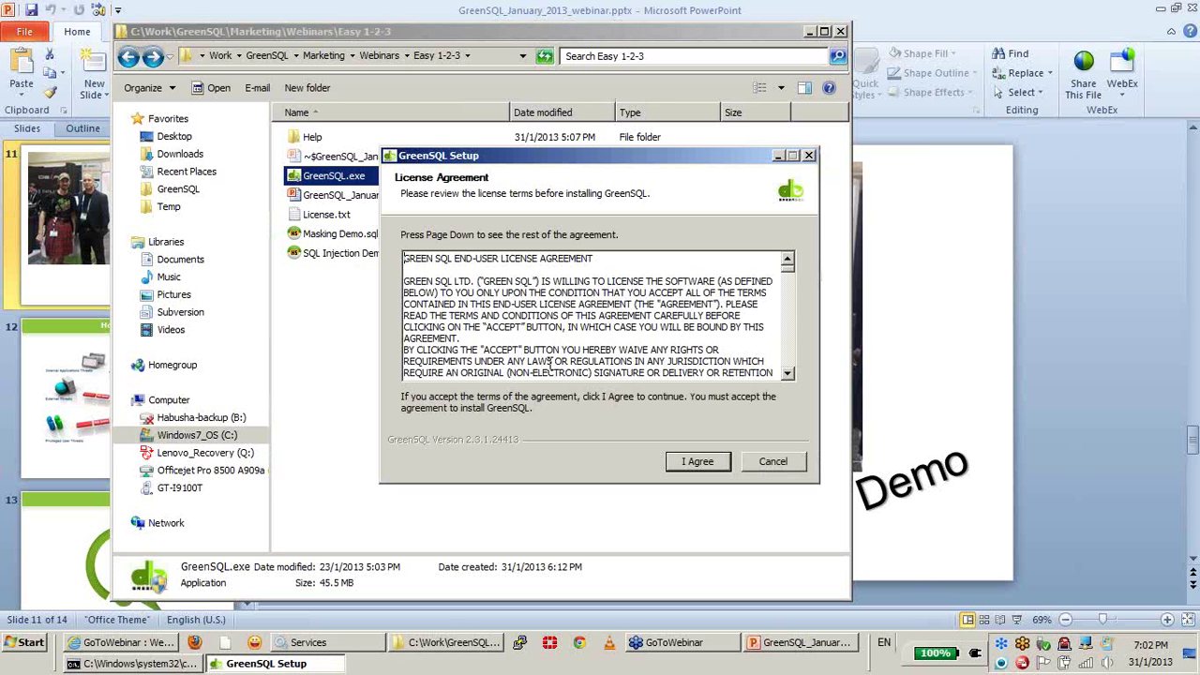
# Step: Accept the license, install into the default folder, allow the firewall prompt, and close Setup
pyautogui.click(705, 462)
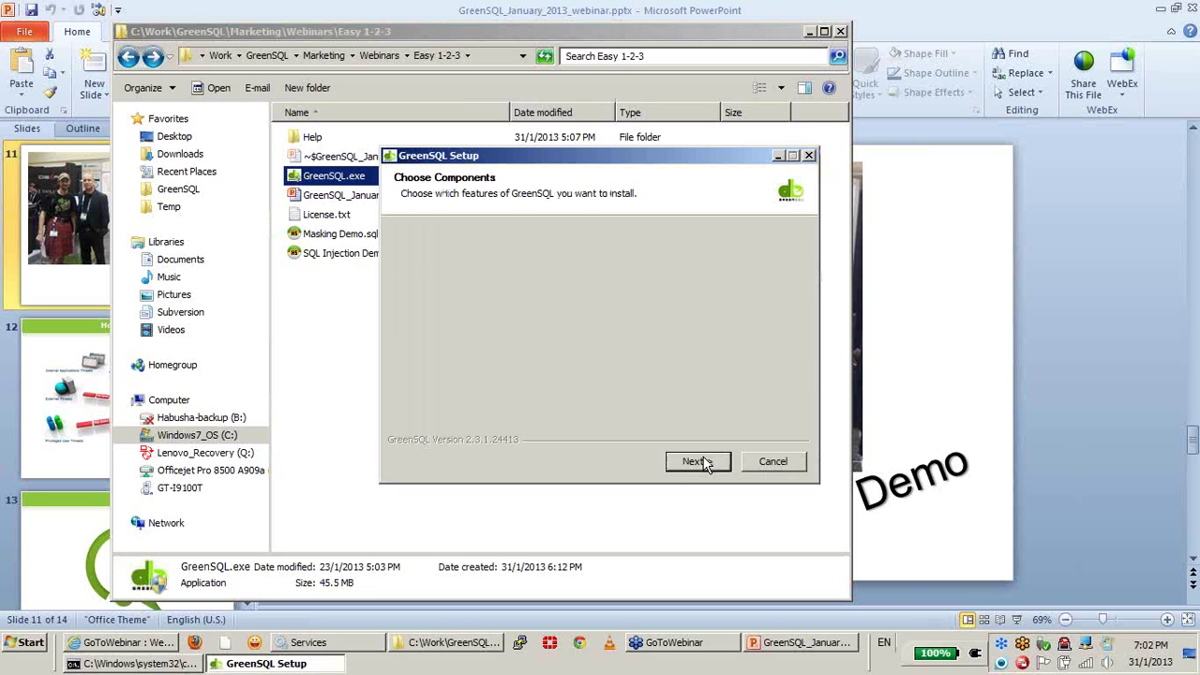
pyautogui.click(703, 461)
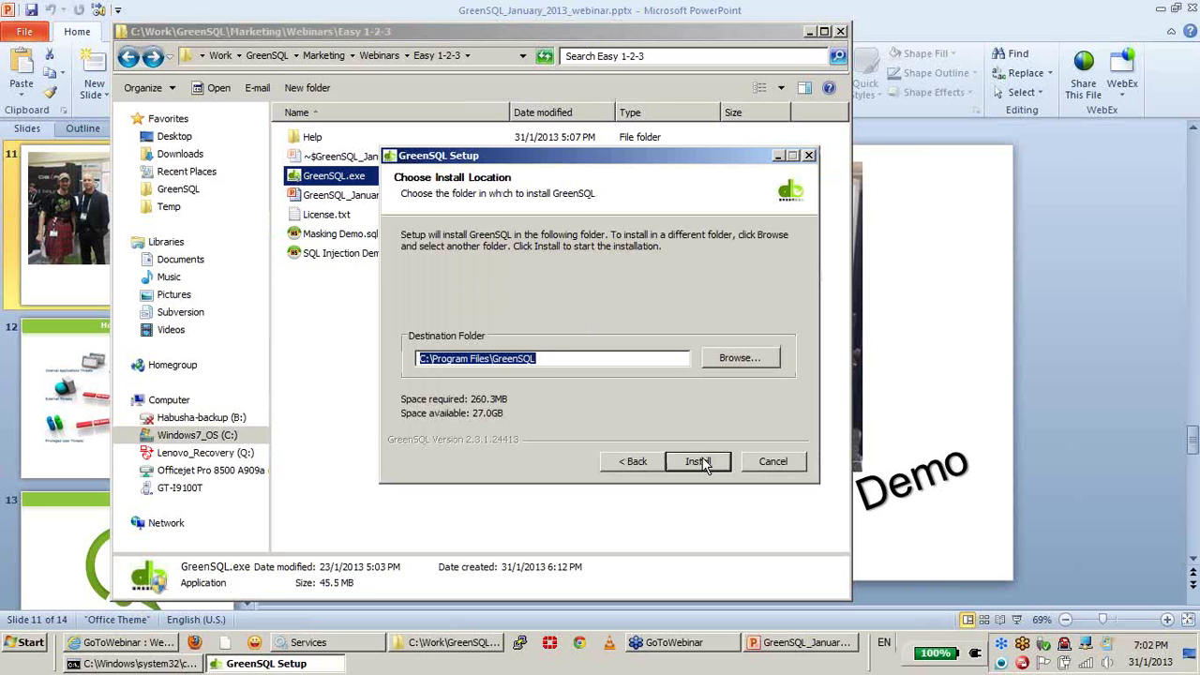
pyautogui.click(701, 461)
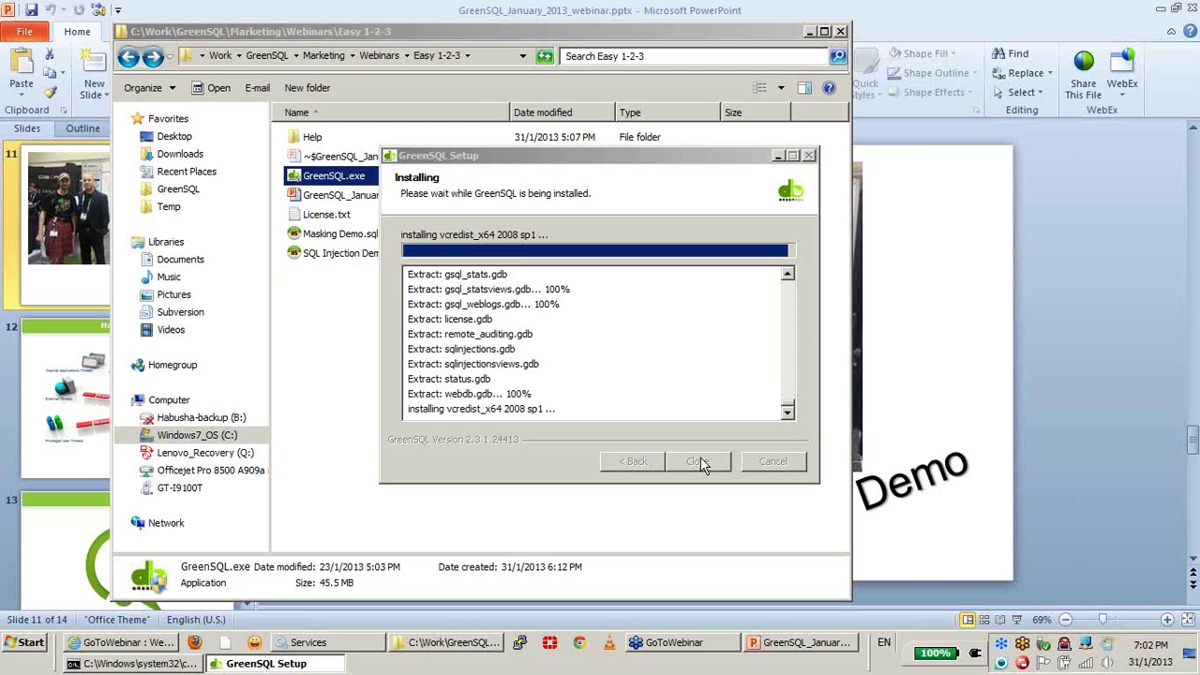
pyautogui.click(705, 536)
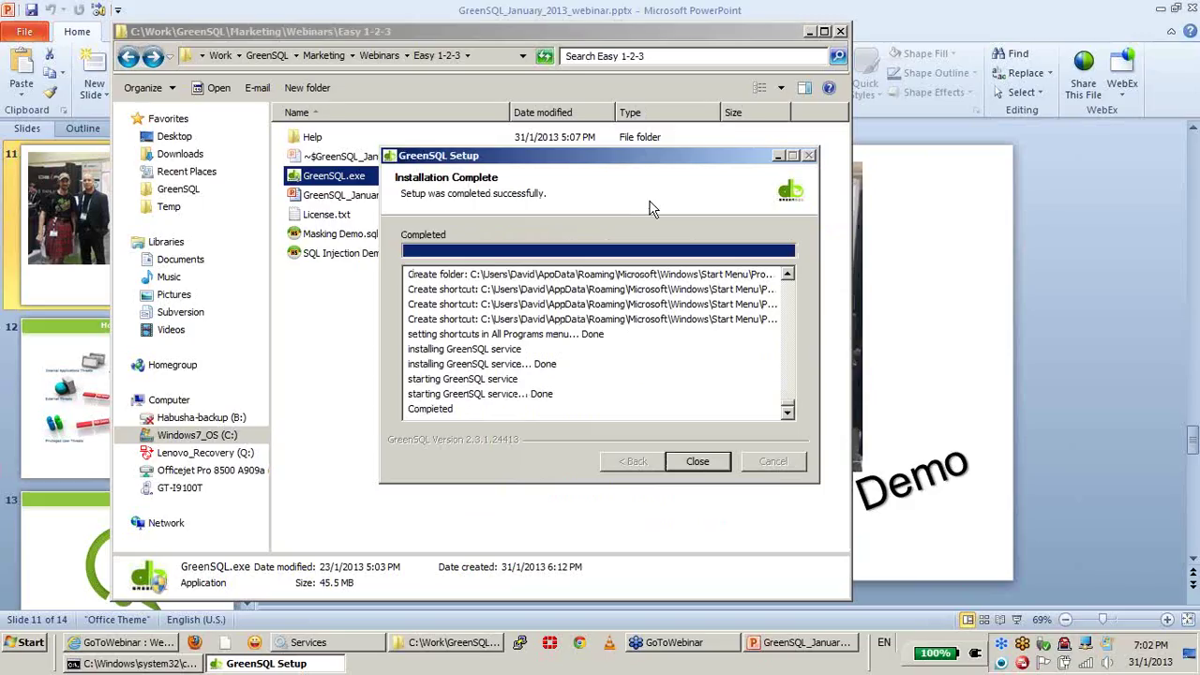
pyautogui.click(698, 464)
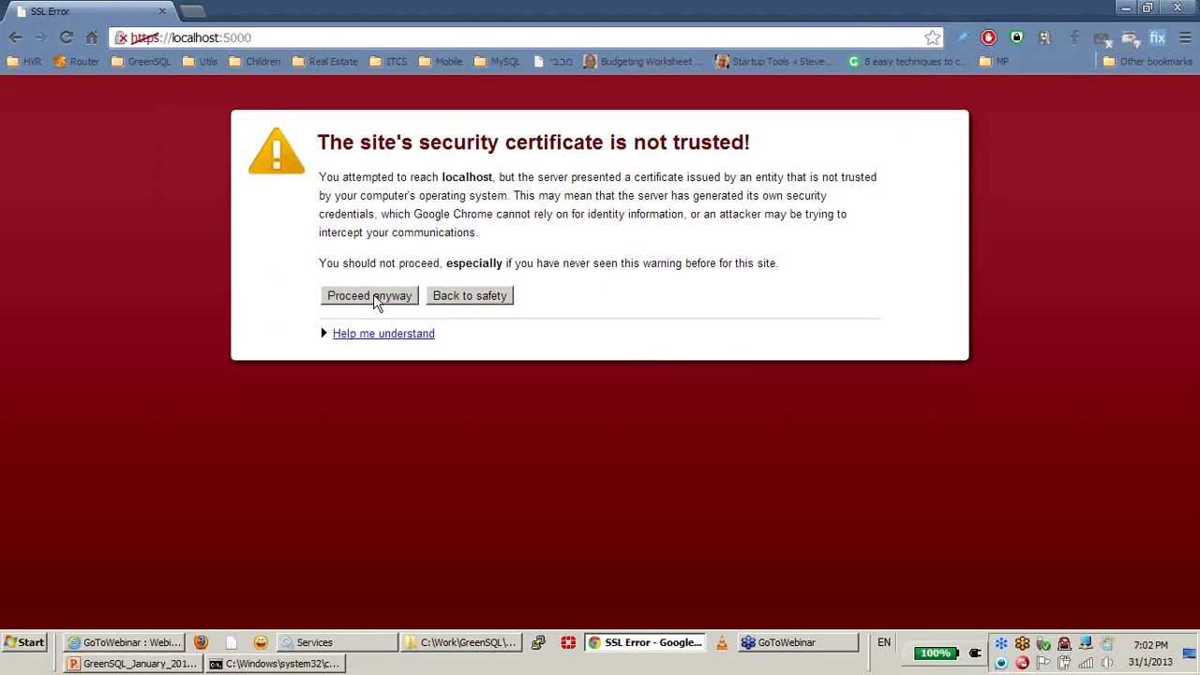
# Step: Proceed past Chrome's untrusted-certificate warning for localhost:5000
pyautogui.click(375, 297)
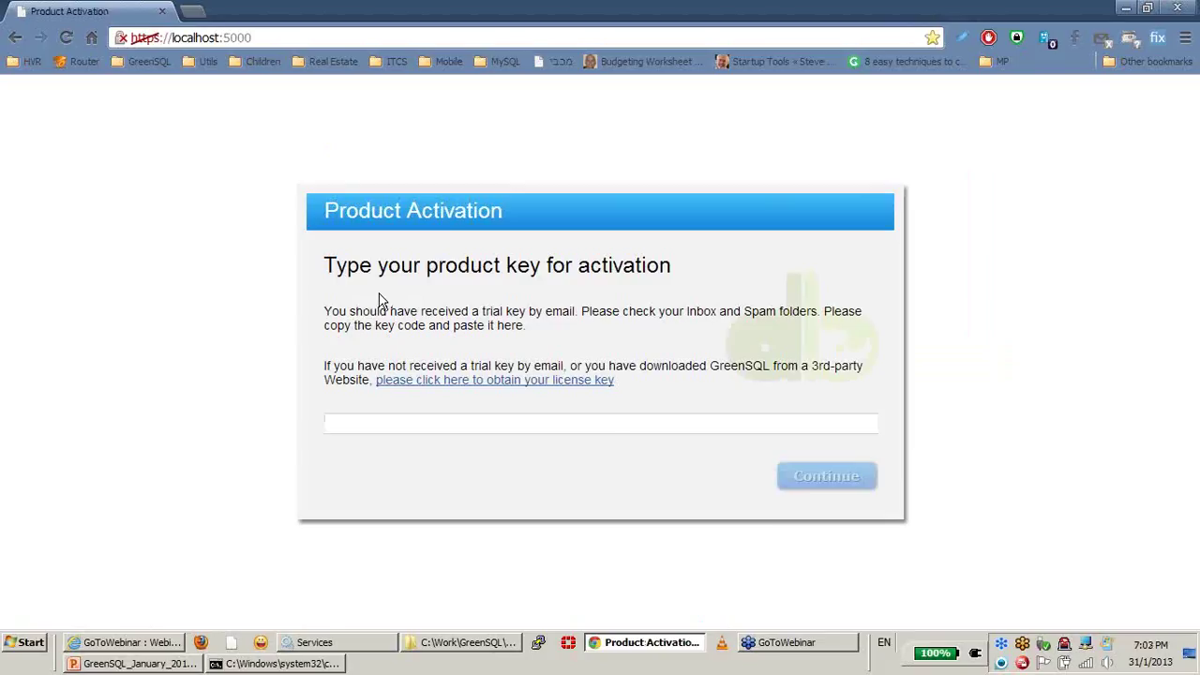
# Step: Paste the second trial key from License.txt into the product key field and submit it
pyautogui.click(605, 422)
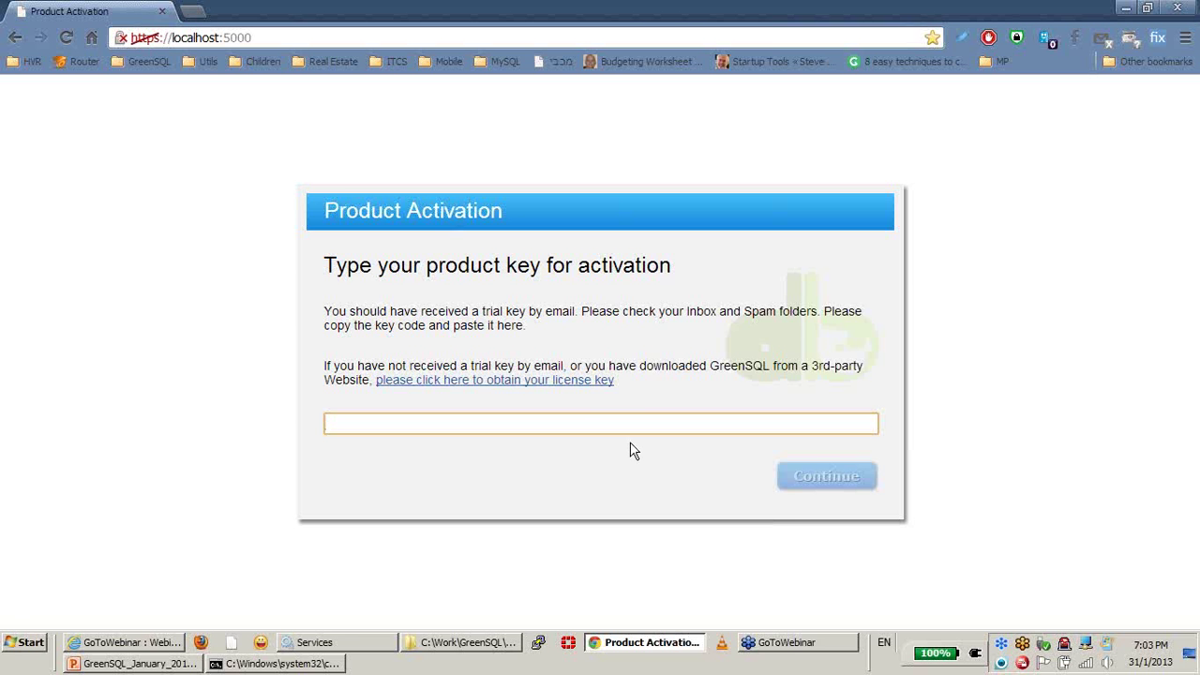
pyautogui.click(483, 651)
pyautogui.doubleClick(326, 213)
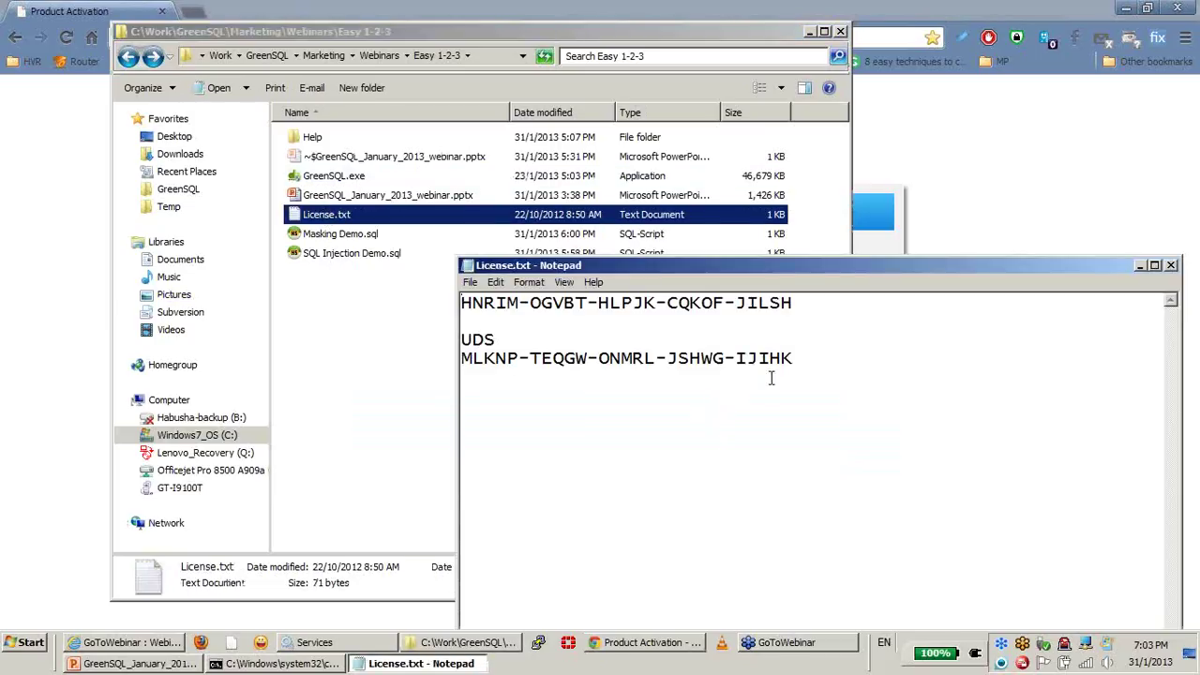
pyautogui.moveTo(534, 381); pyautogui.dragTo(442, 348)
pyautogui.hotkey('ctrl', 'c')
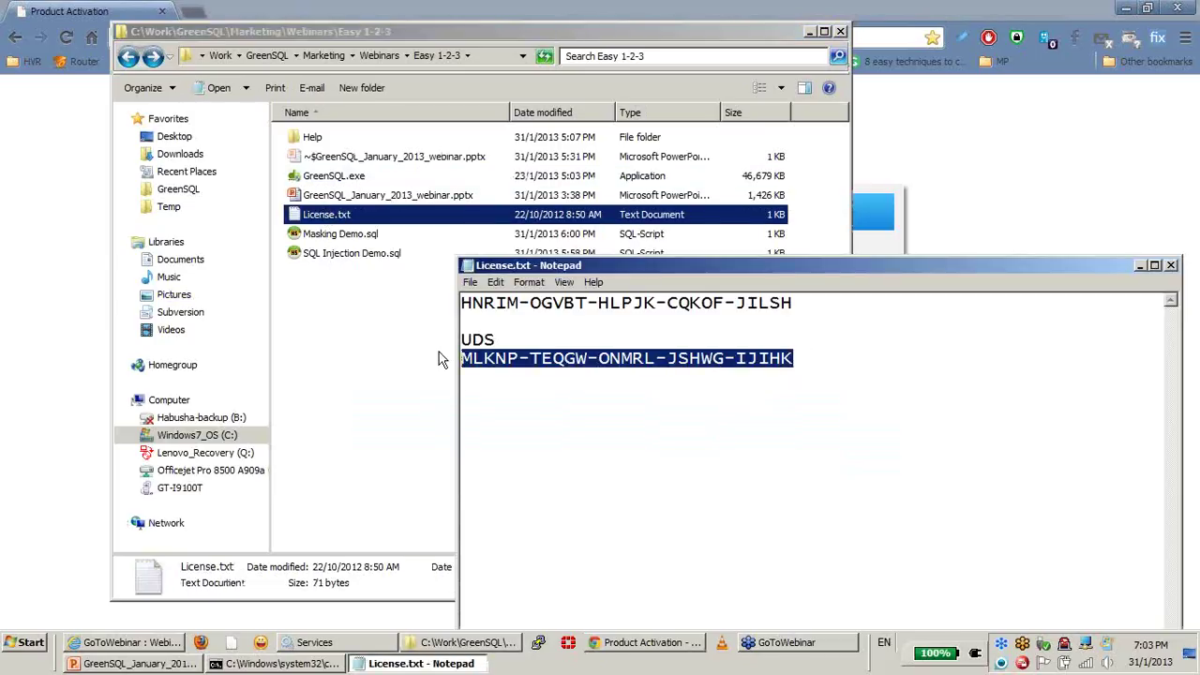
pyautogui.click(81, 255)
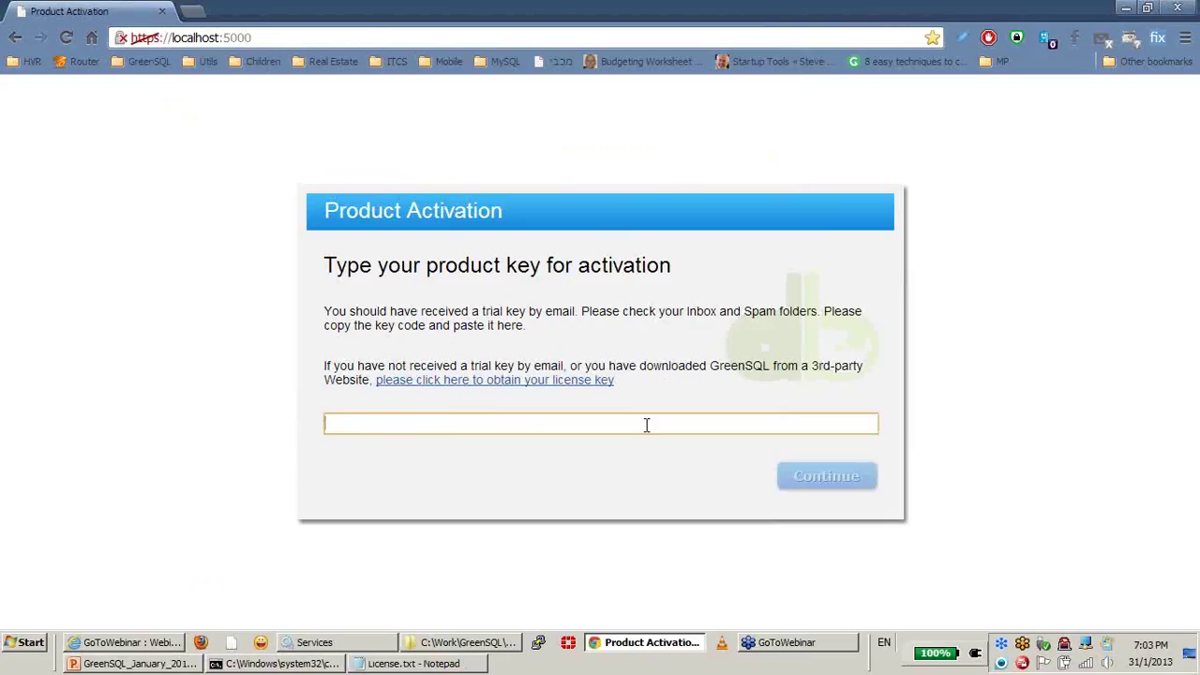
pyautogui.hotkey('ctrl', 'v')
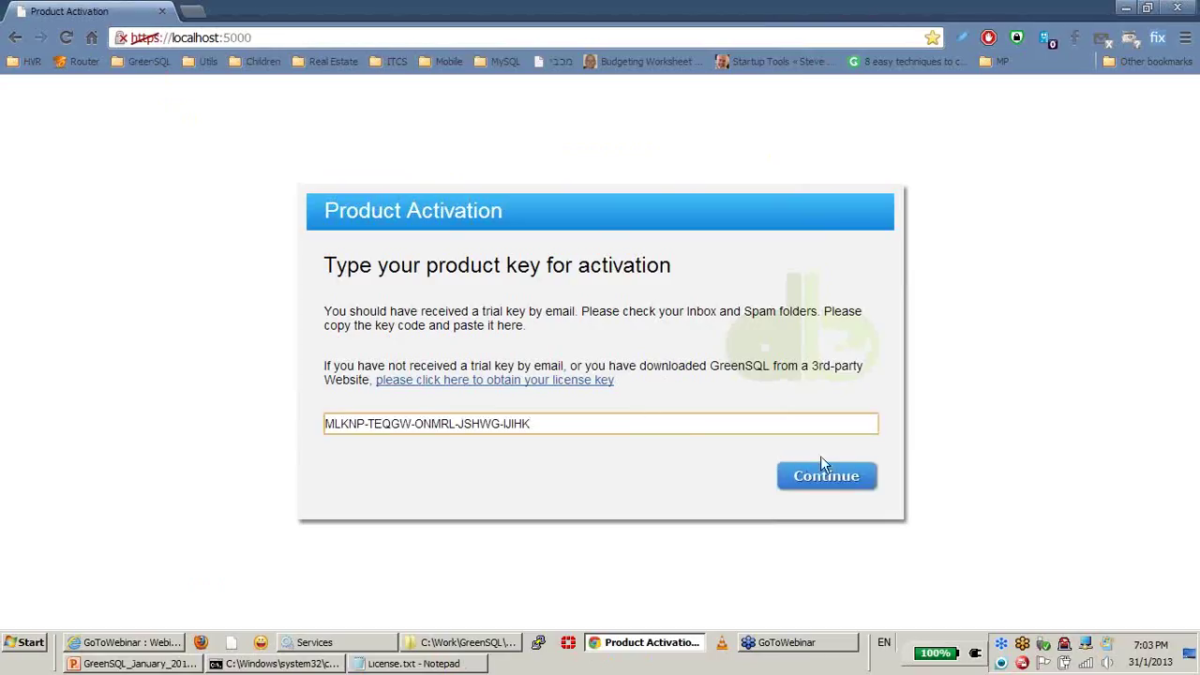
pyautogui.click(827, 485)
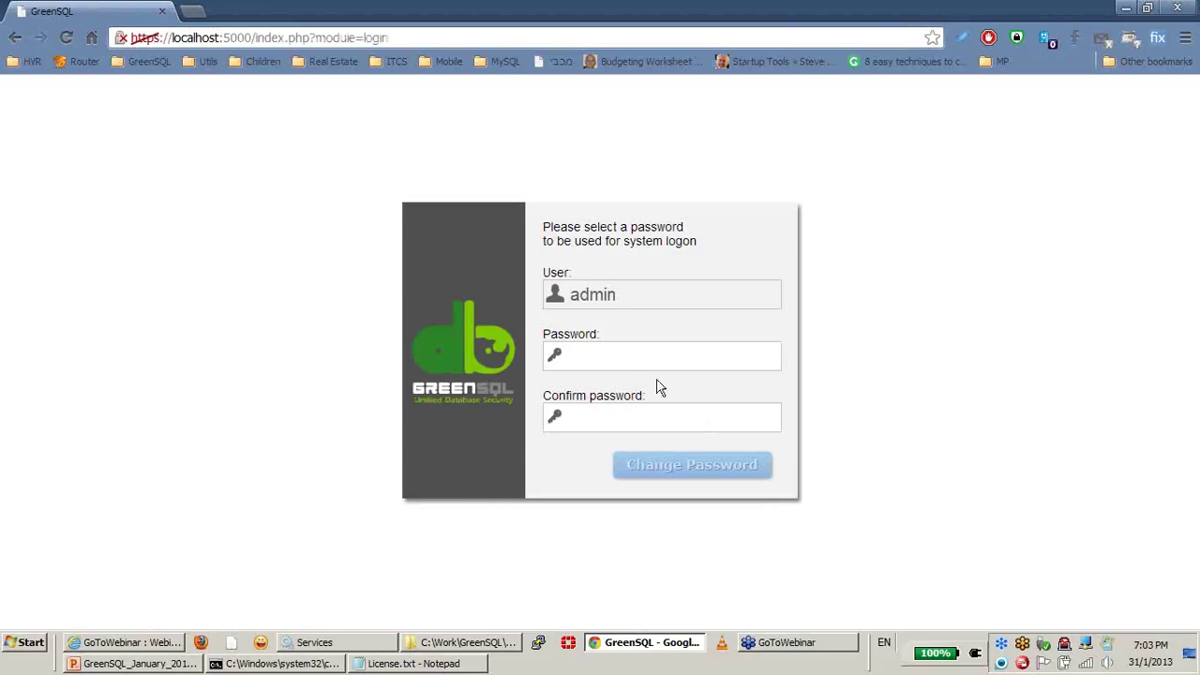
# Step: Enter and confirm a very strong admin logon password, then save it
pyautogui.click(614, 352)
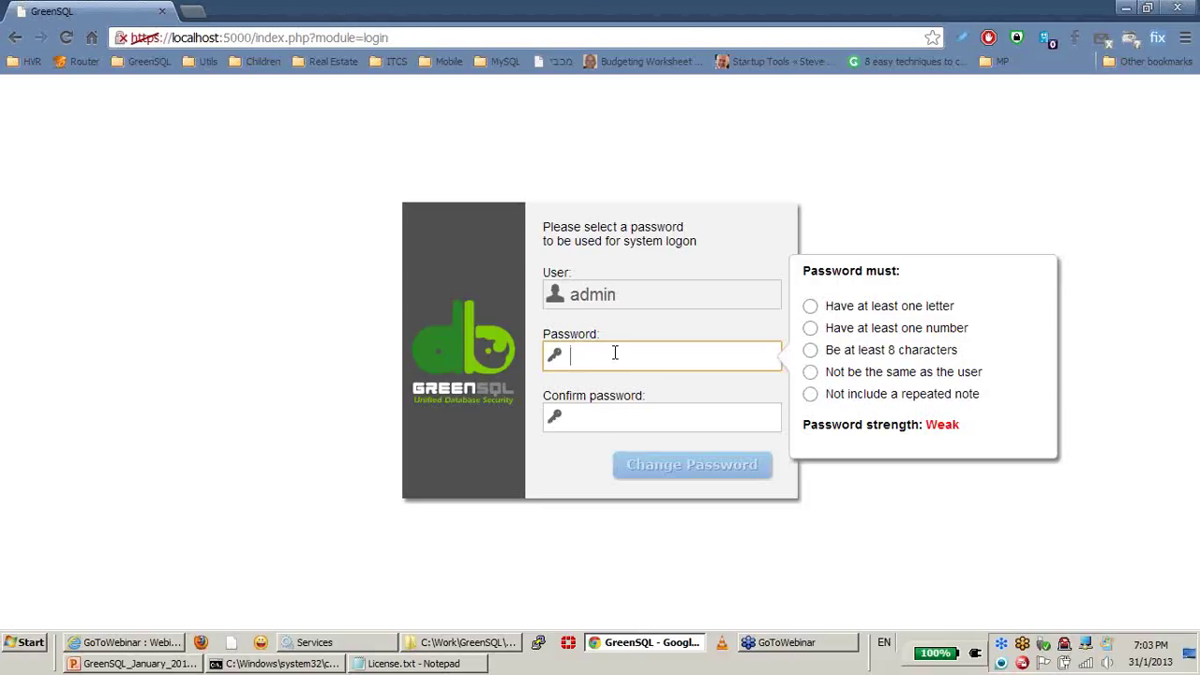
pyautogui.write('*****')
pyautogui.press('BackSpace')
pyautogui.press('BackSpace')
pyautogui.press('BackSpace')
pyautogui.press('BackSpace')
pyautogui.write('*******')
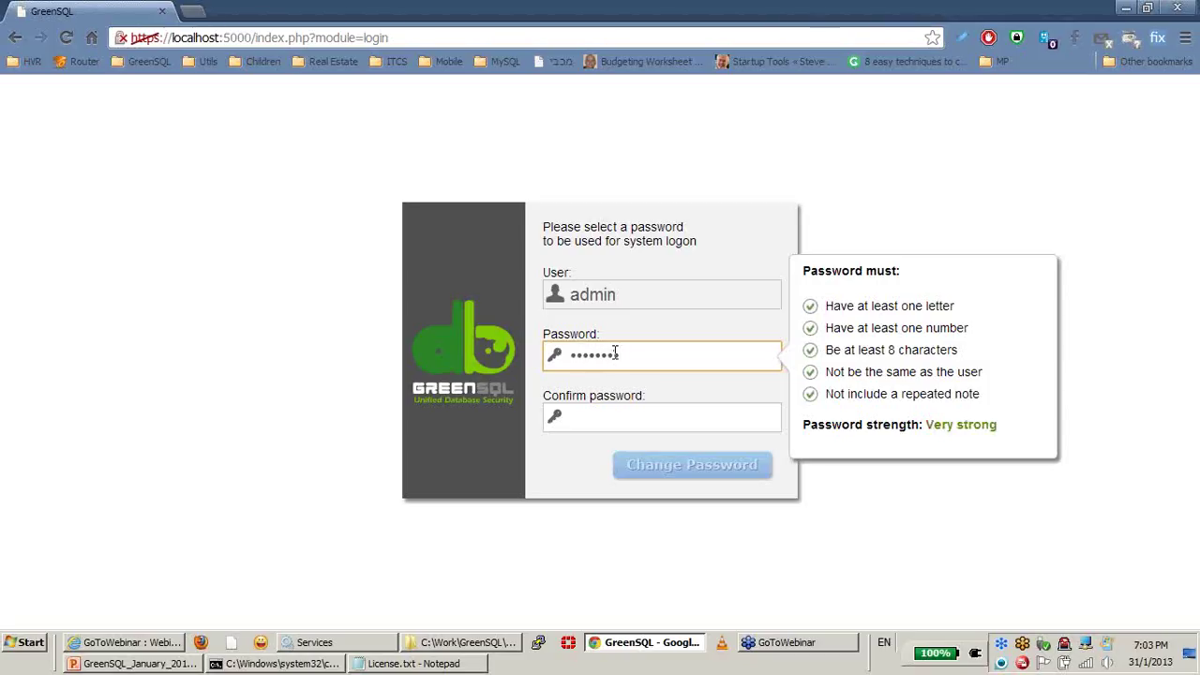
pyautogui.press('Tab')
pyautogui.write('********')
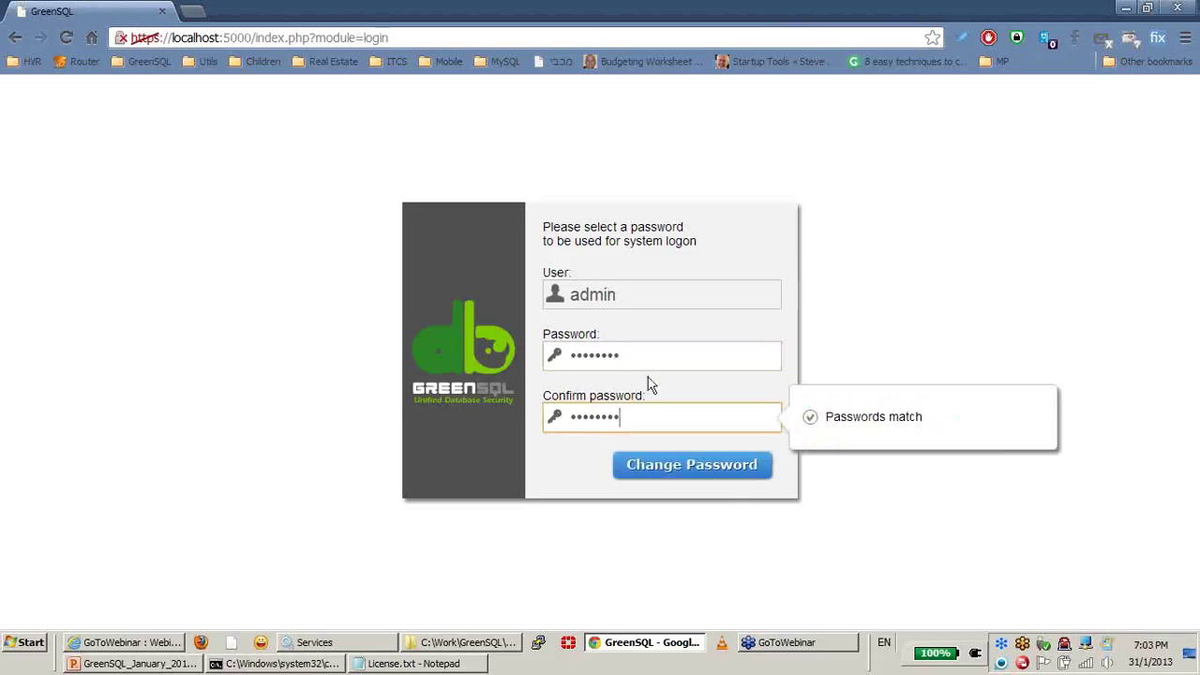
pyautogui.click(678, 472)
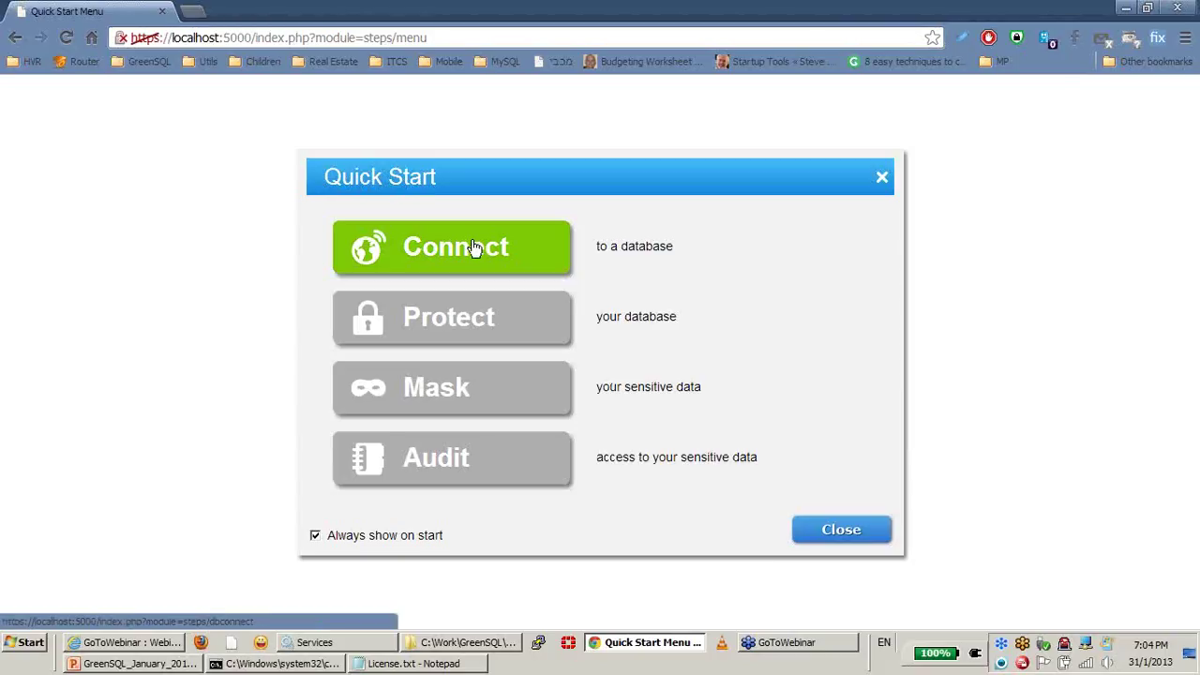
# Step: Start a new database connection named Demo with database type MS-SQL
pyautogui.click(473, 247)
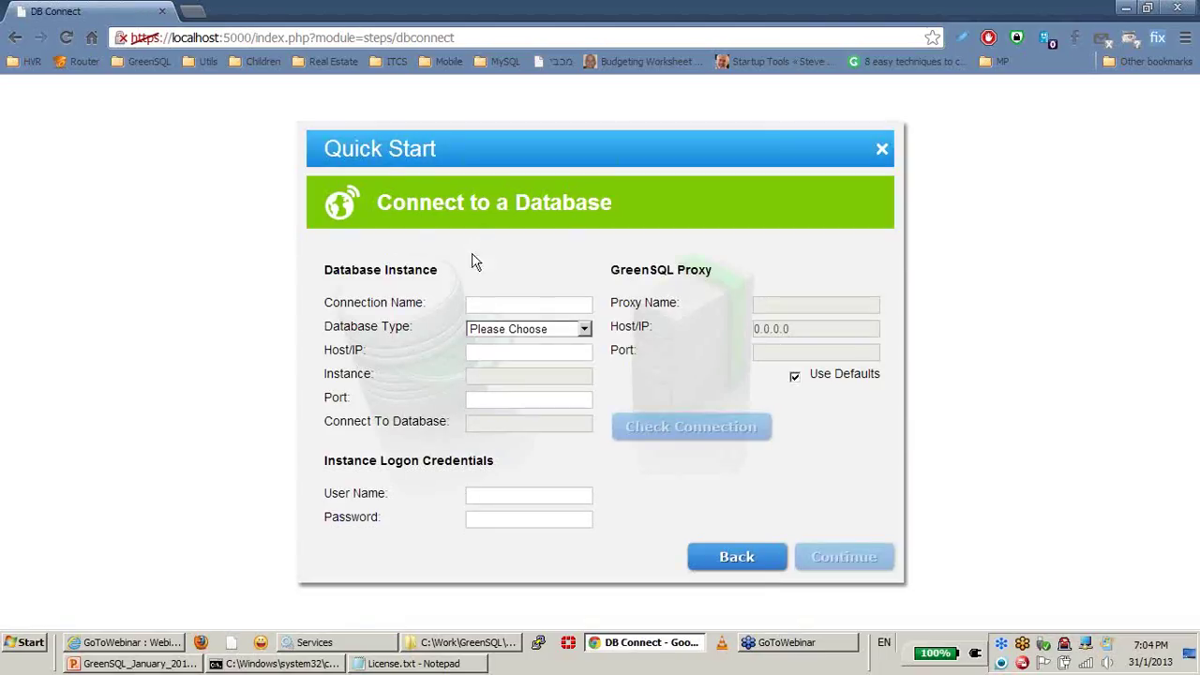
pyautogui.click(542, 306)
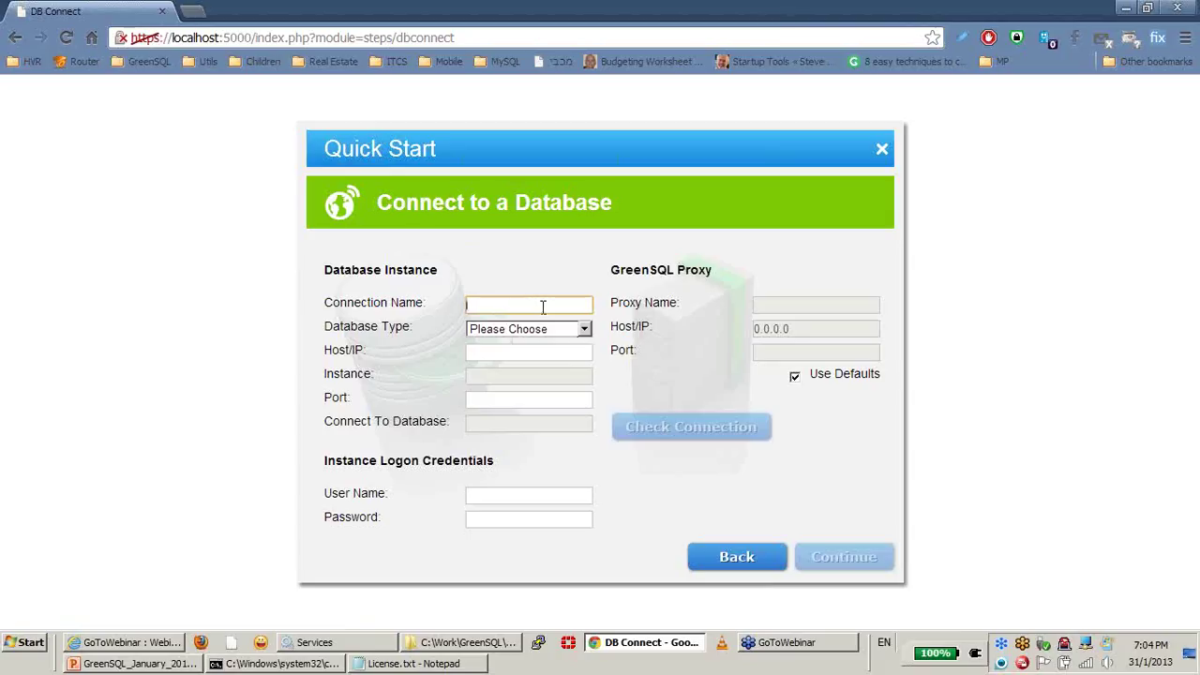
pyautogui.write('Demo')
pyautogui.press('Down')
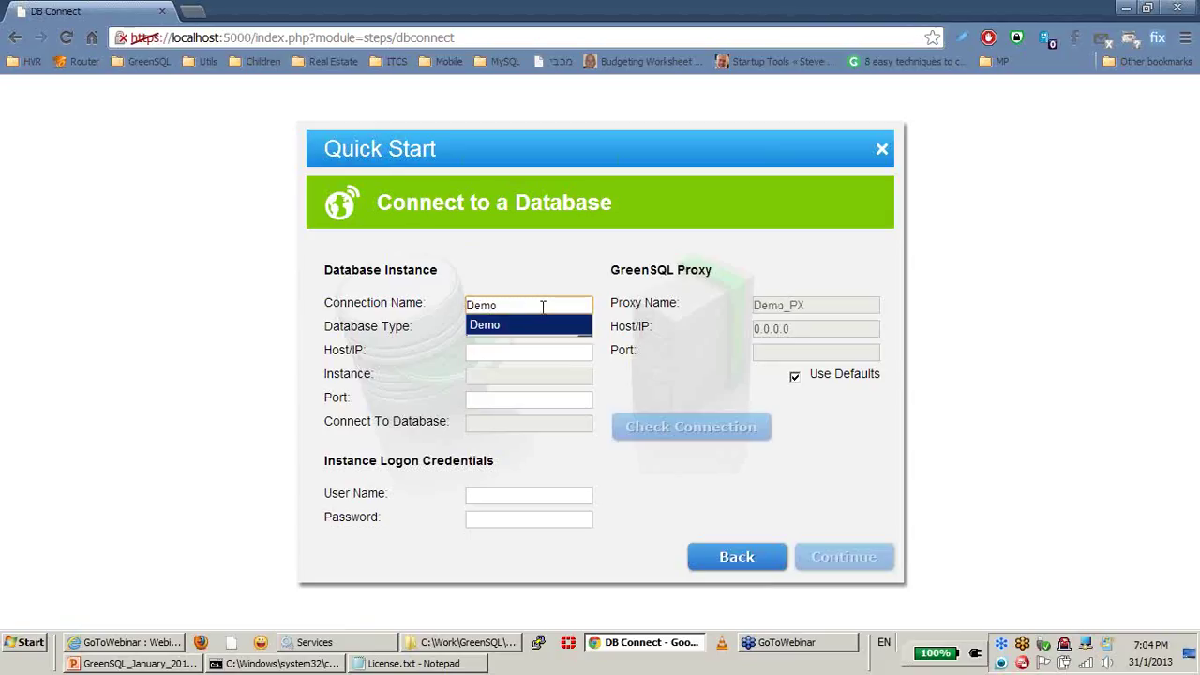
pyautogui.press('Return')
pyautogui.press('Tab')
pyautogui.press('Down')
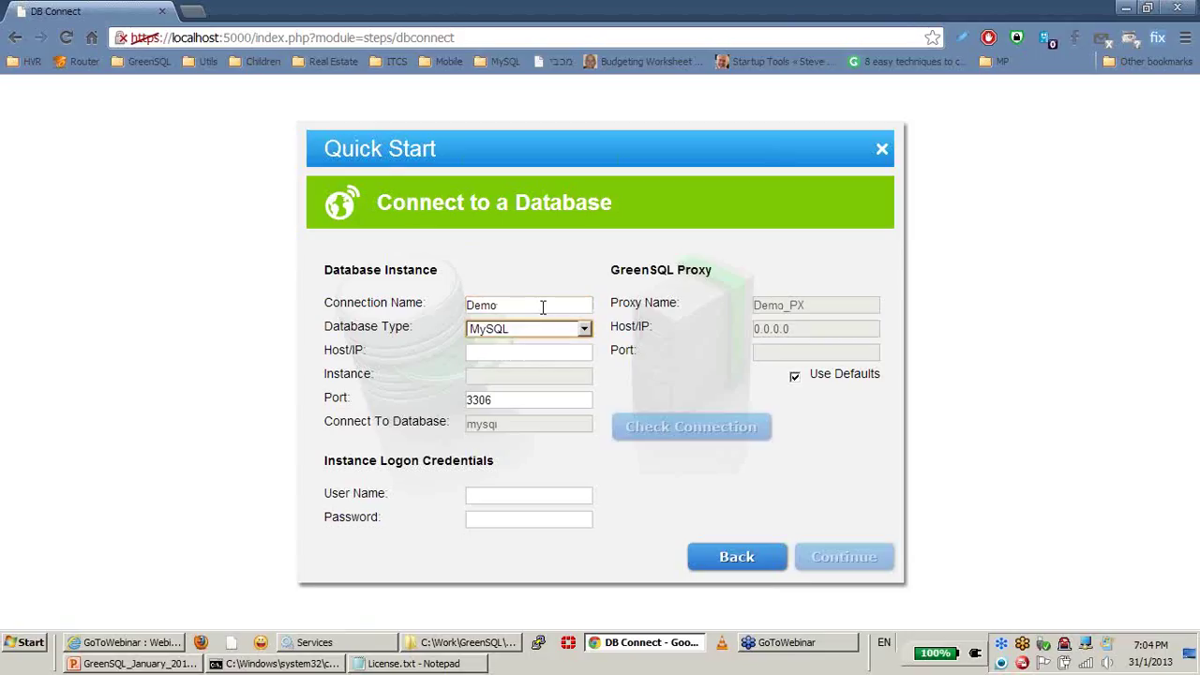
pyautogui.click(541, 328)
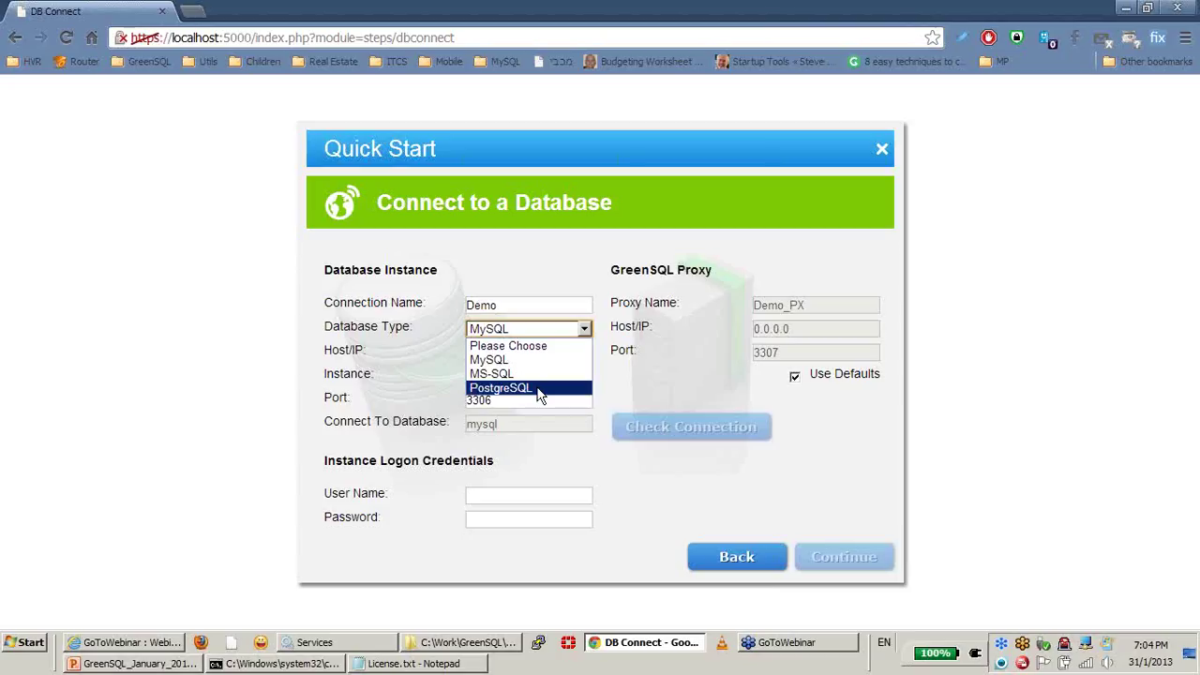
pyautogui.press('Escape')
pyautogui.press('Down')
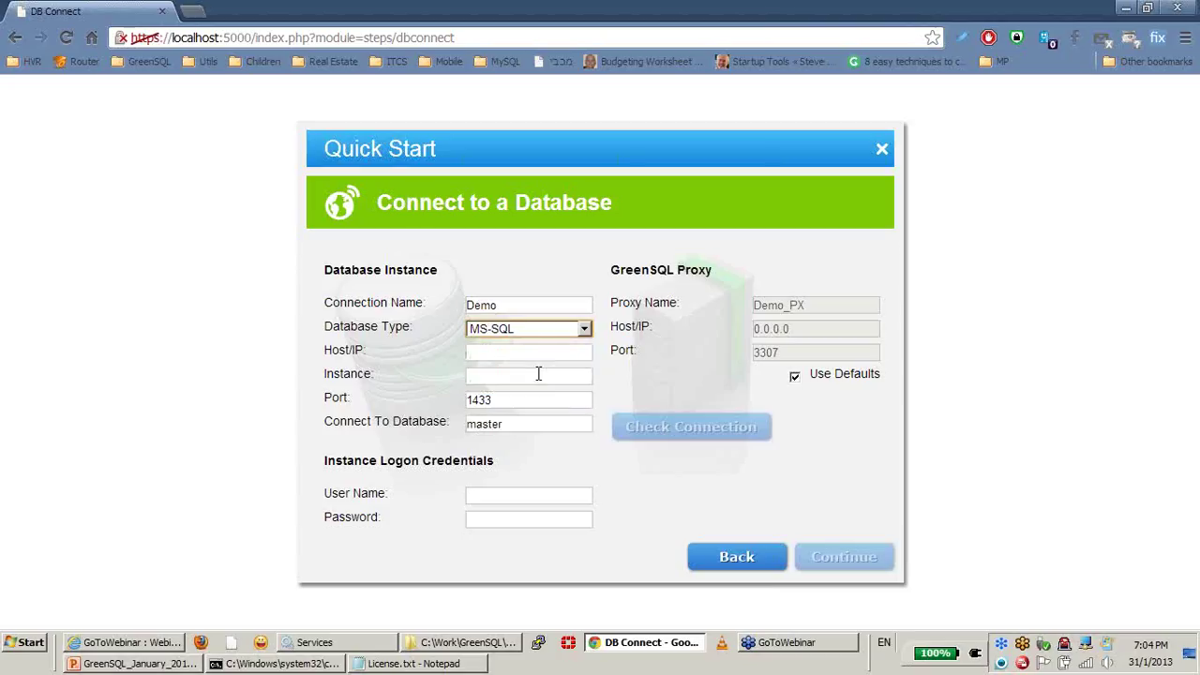
# Step: Set host localhost with the built-in admin login and password, test the connection, and continue
pyautogui.click(534, 352)
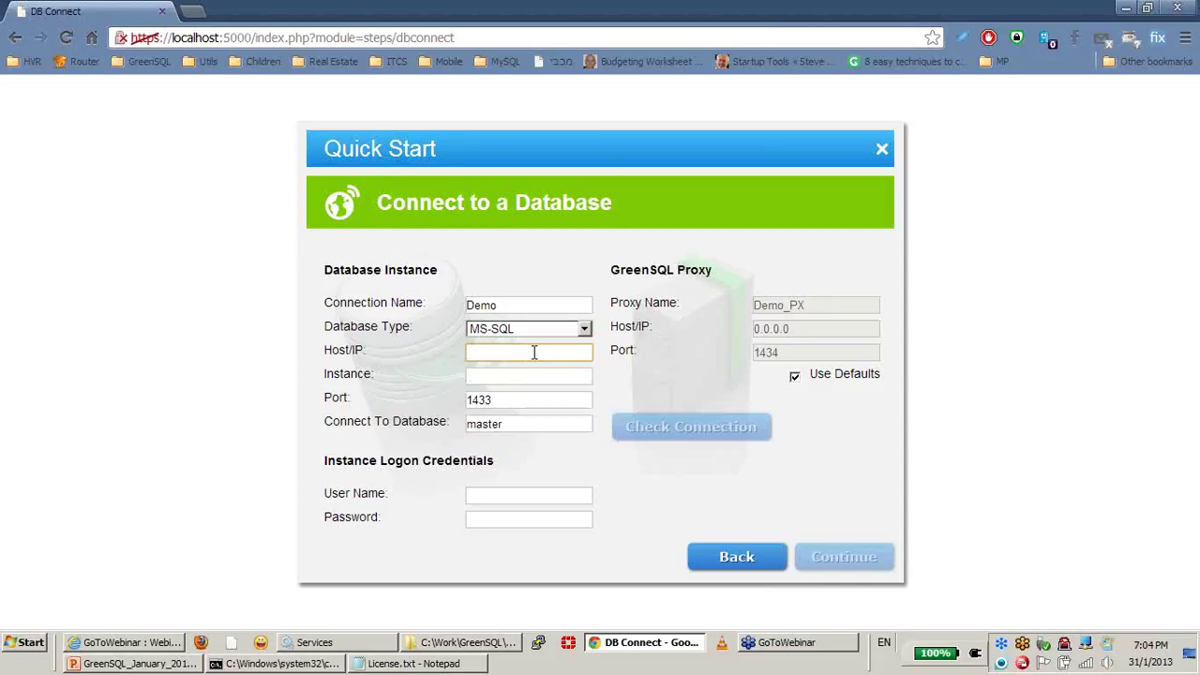
pyautogui.write('local')
pyautogui.press('Down')
pyautogui.press('Tab')
pyautogui.press('Tab')
pyautogui.press('Tab')
pyautogui.press('Tab')
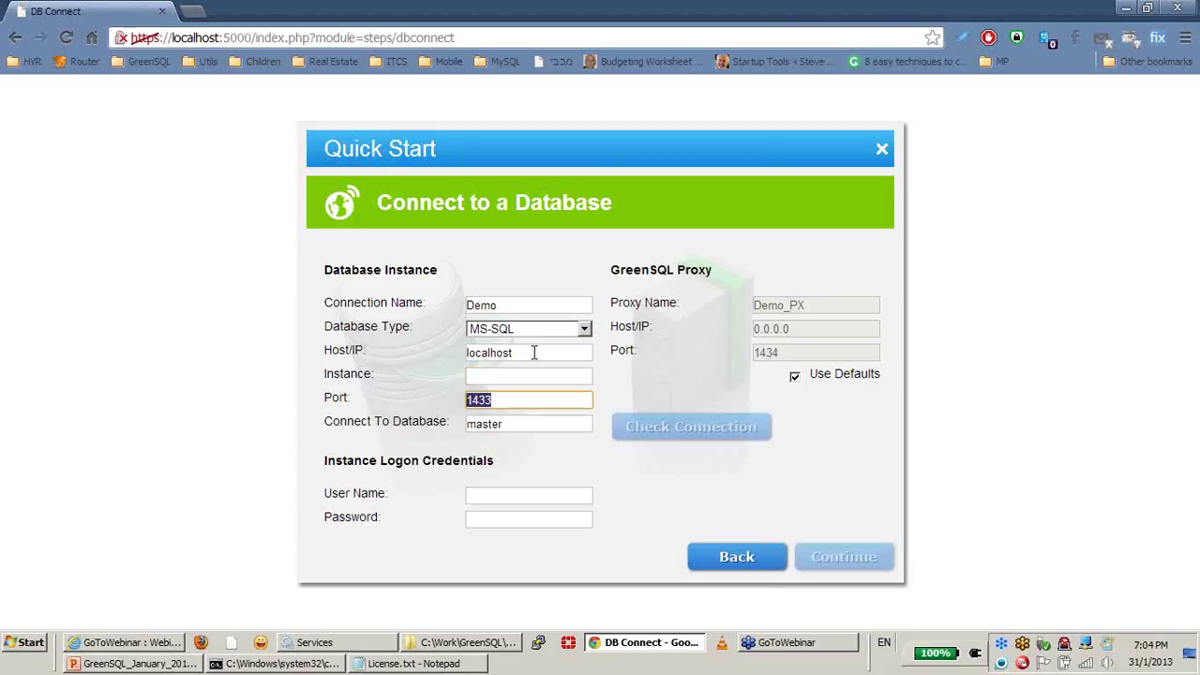
pyautogui.write('sa')
pyautogui.press('Tab')
pyautogui.write('12345678')
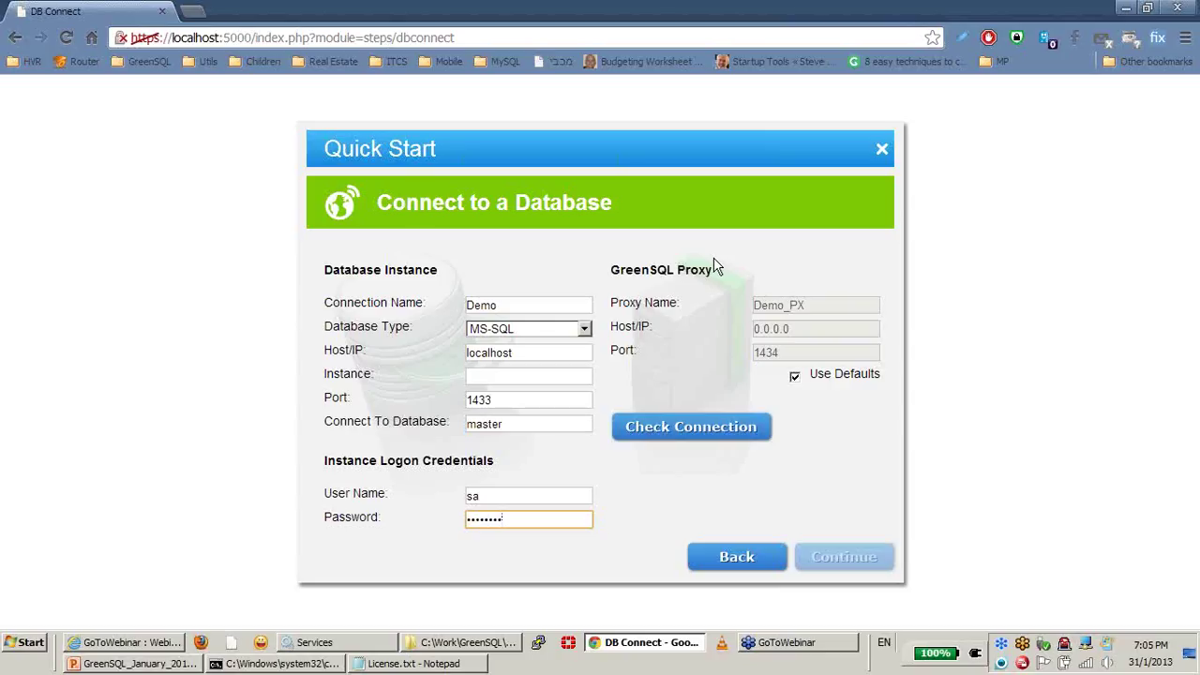
pyautogui.click(704, 439)
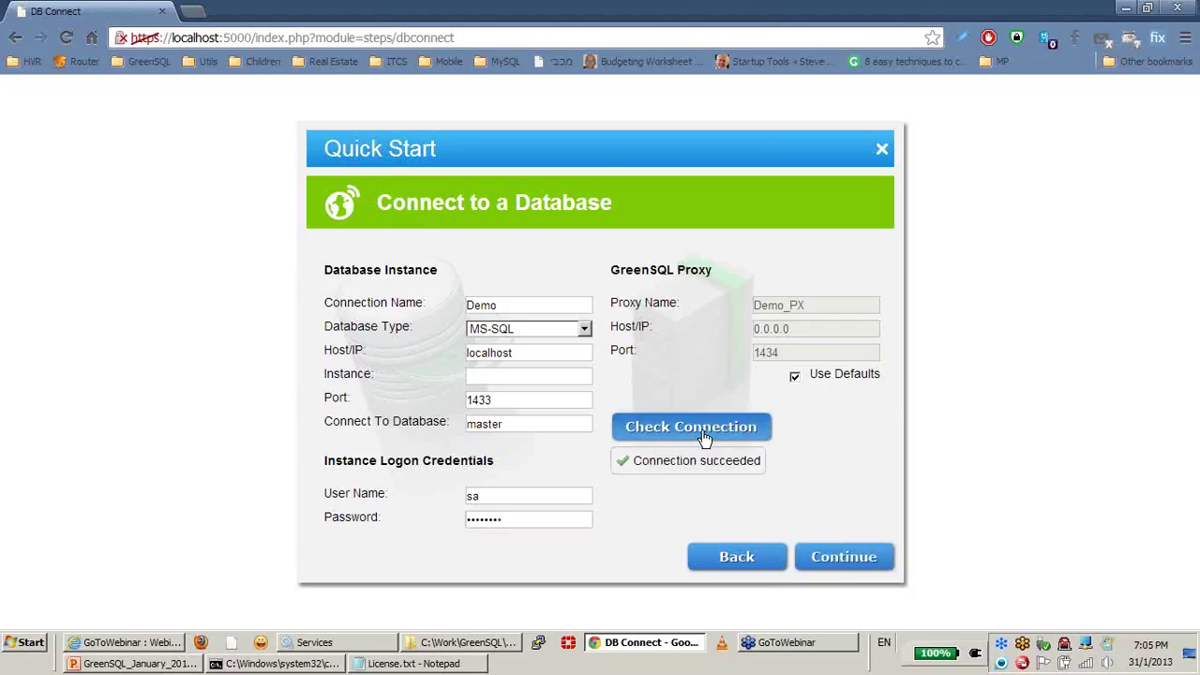
pyautogui.click(848, 561)
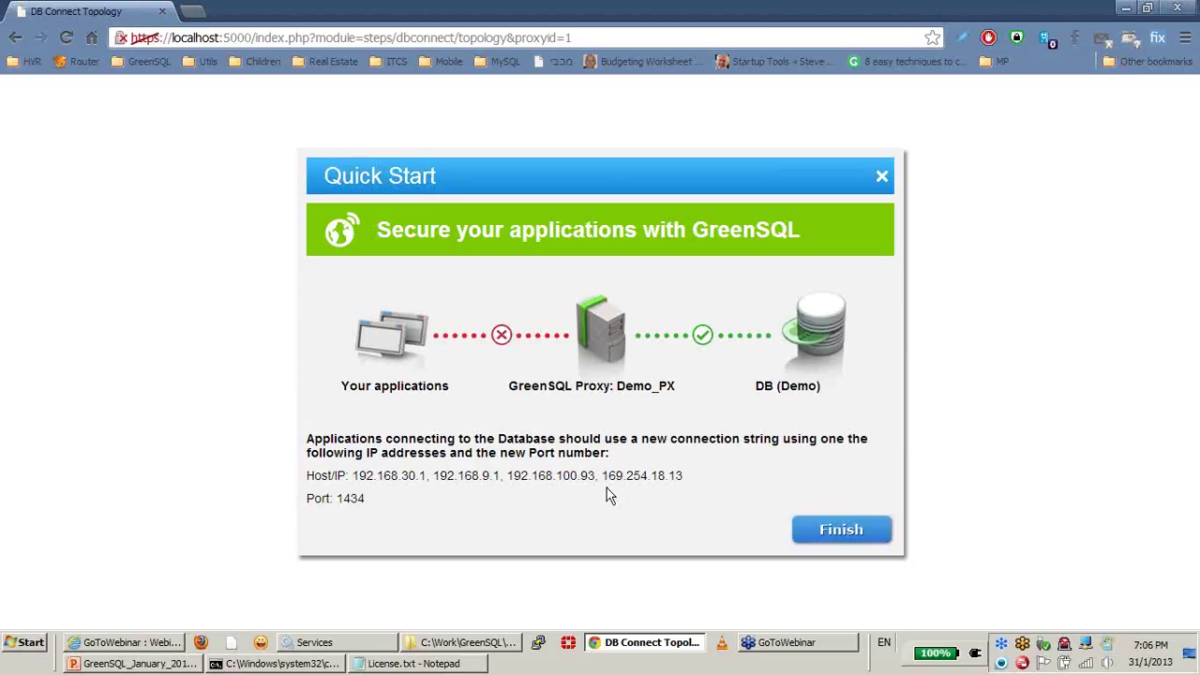
# Step: Review the proxy port 1434 topology and finish the Quick Start wizard
pyautogui.click(841, 531)
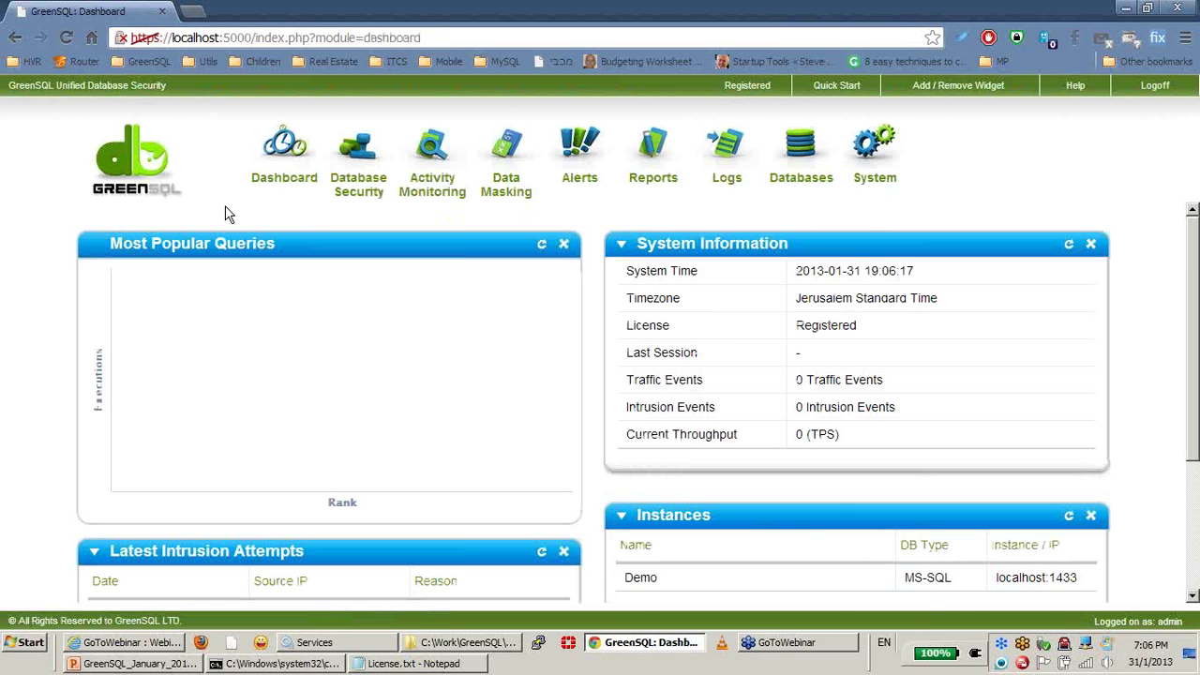
pyautogui.scroll(-2, 226, 213)
pyautogui.scroll(2, 226, 214)
pyautogui.click(357, 190)
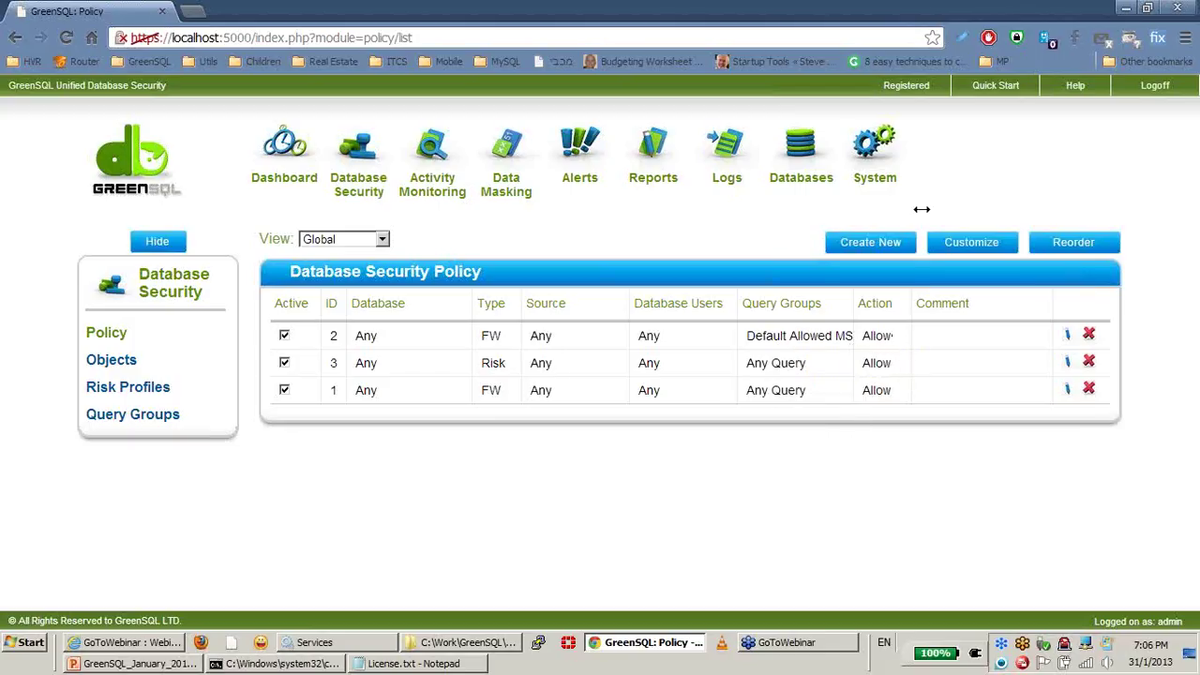
pyautogui.click(1068, 338)
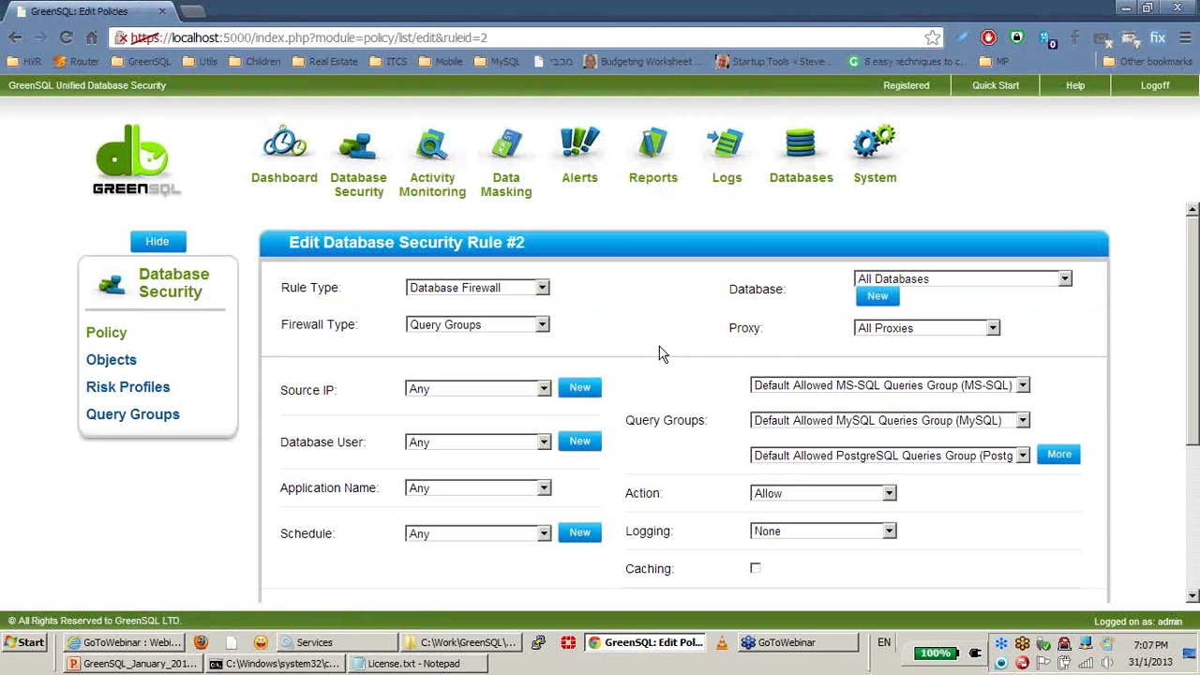
pyautogui.click(804, 497)
pyautogui.click(804, 497)
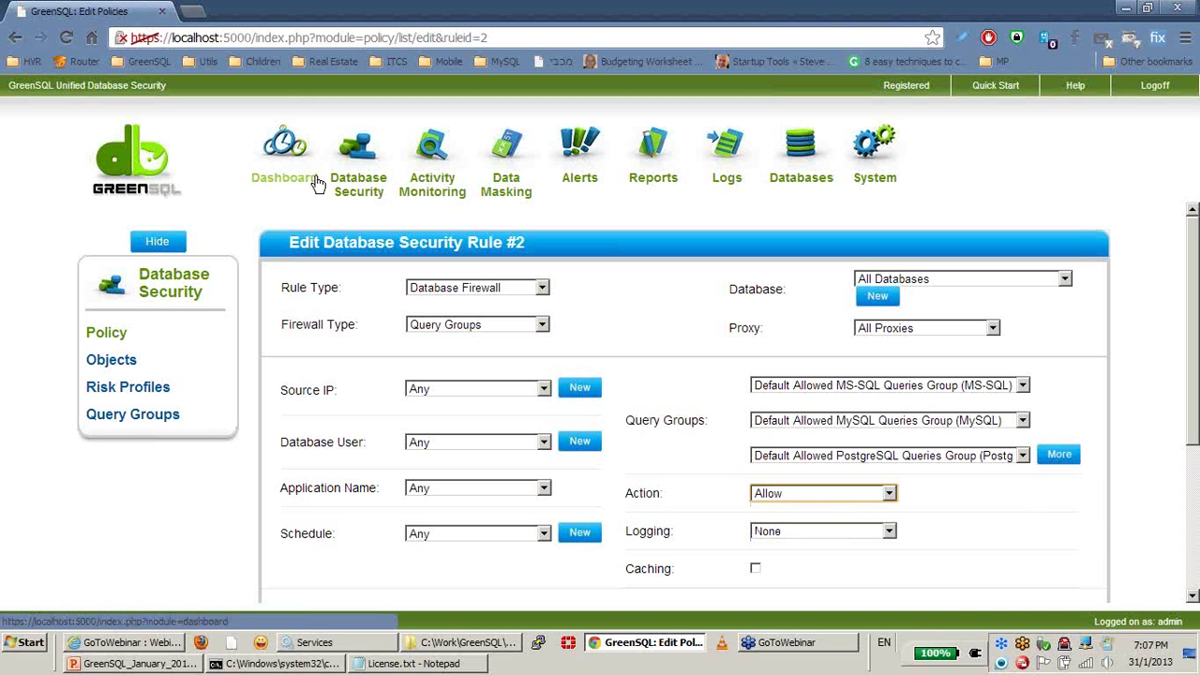
pyautogui.click(106, 335)
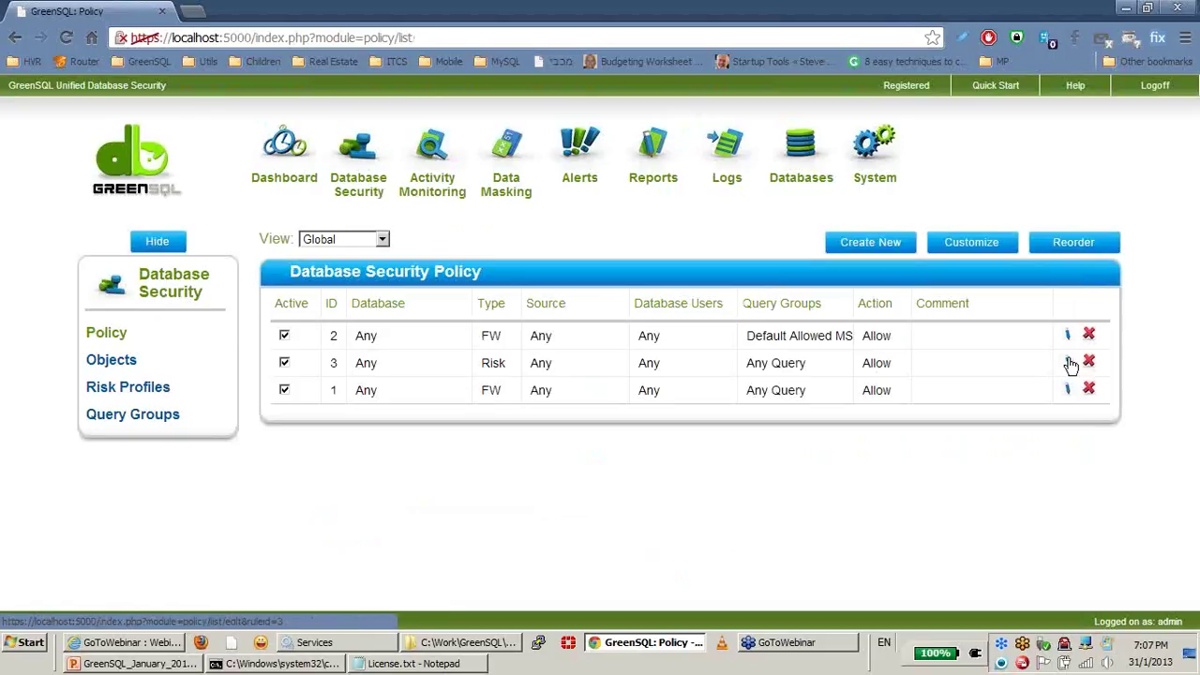
pyautogui.click(1070, 364)
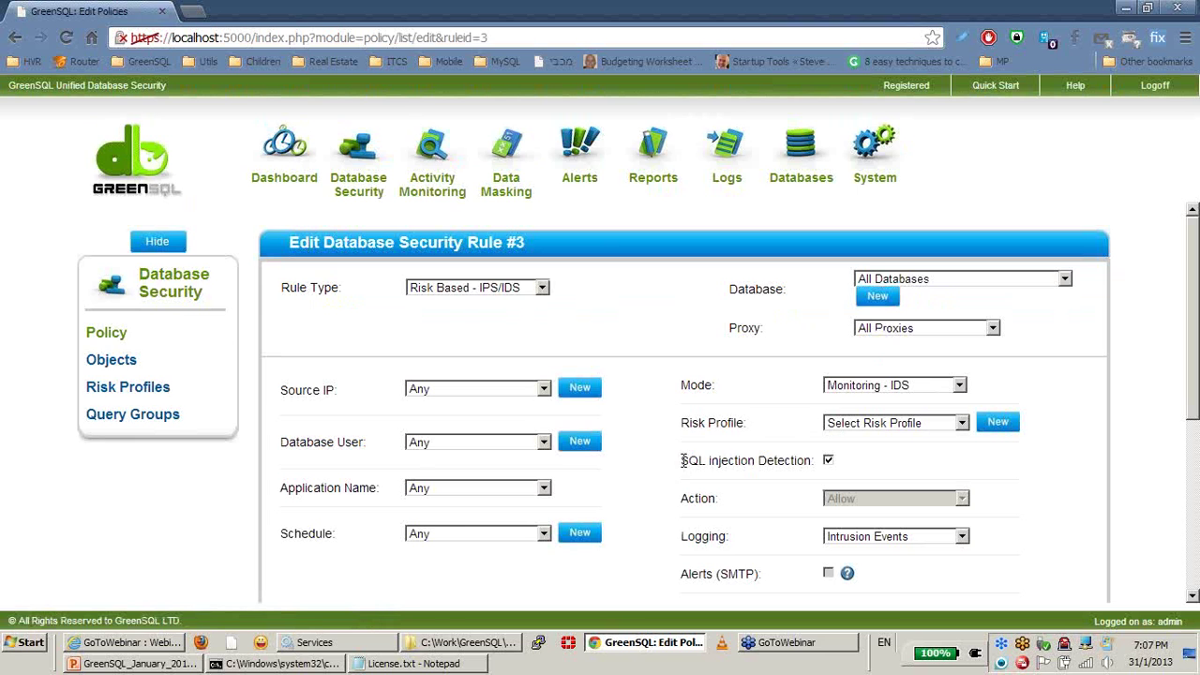
pyautogui.click(905, 389)
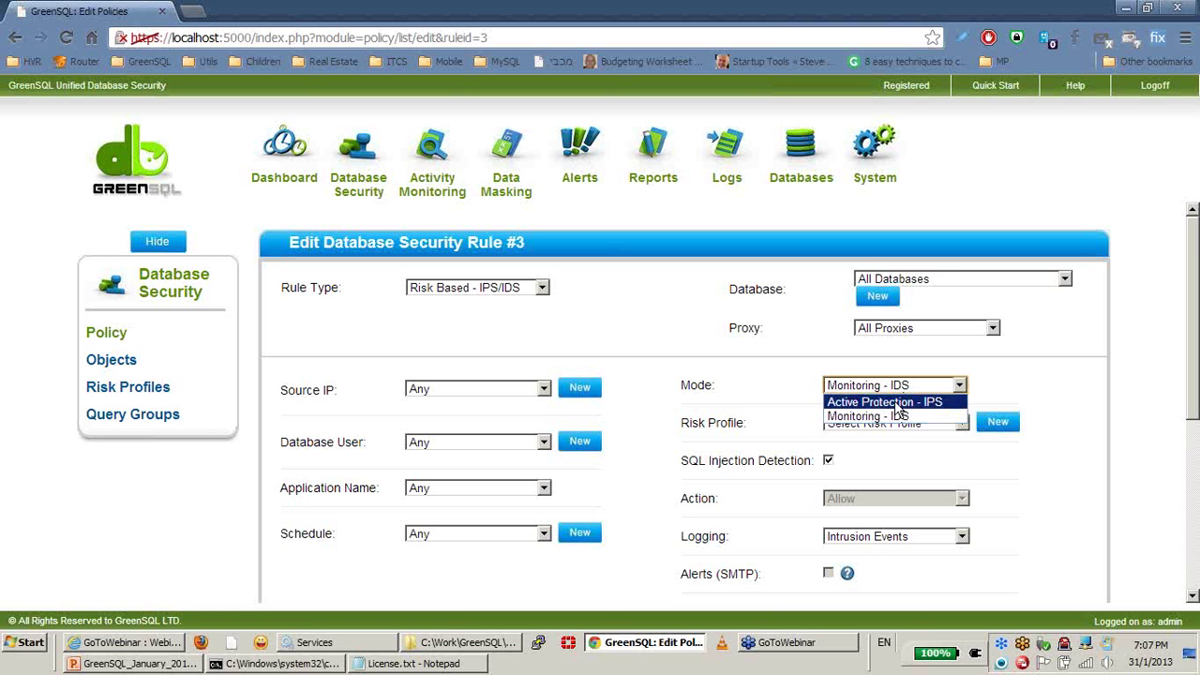
pyautogui.click(899, 403)
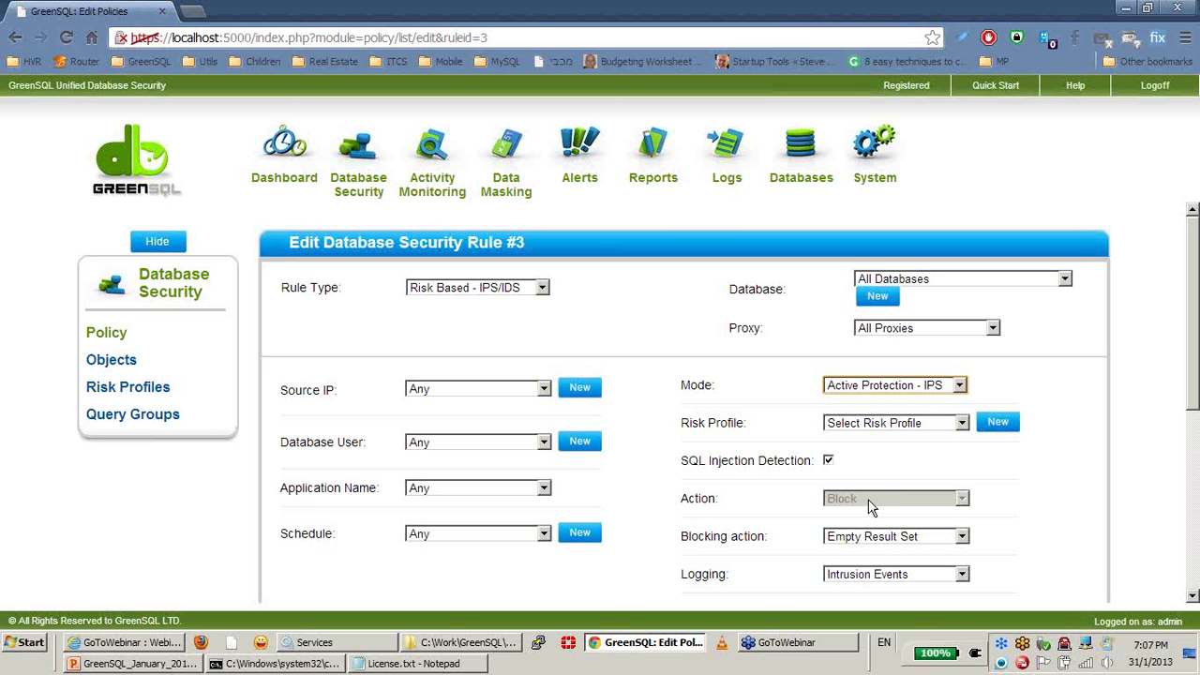
pyautogui.click(863, 392)
pyautogui.click(874, 416)
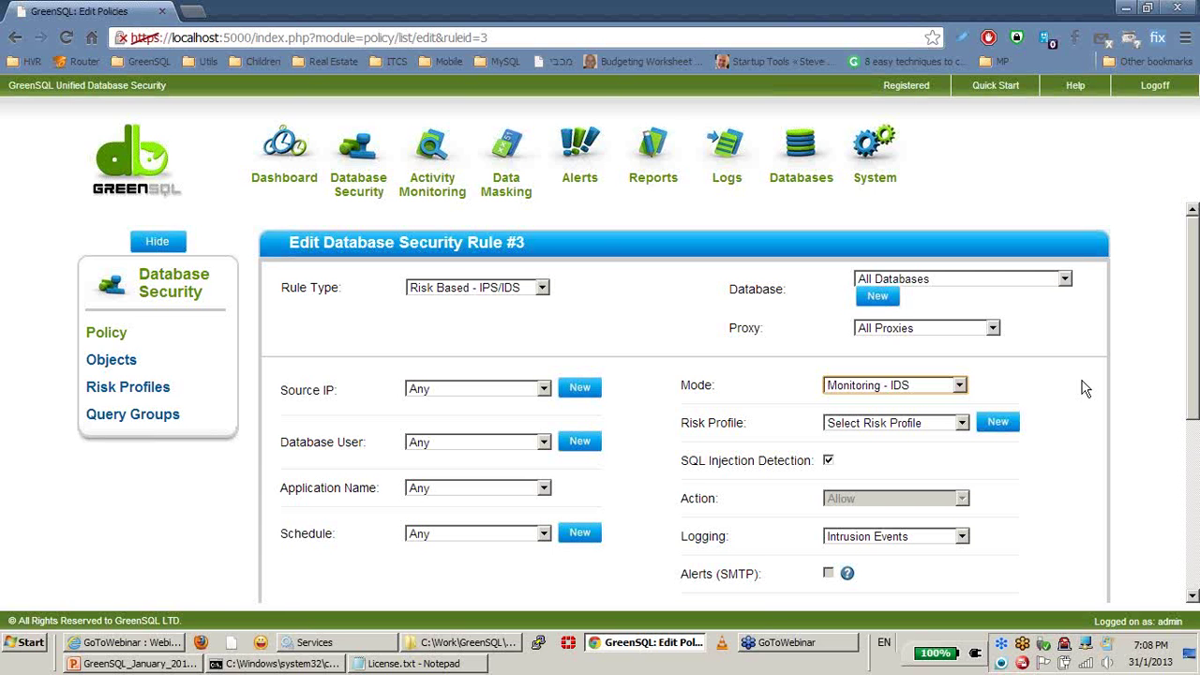
pyautogui.click(916, 386)
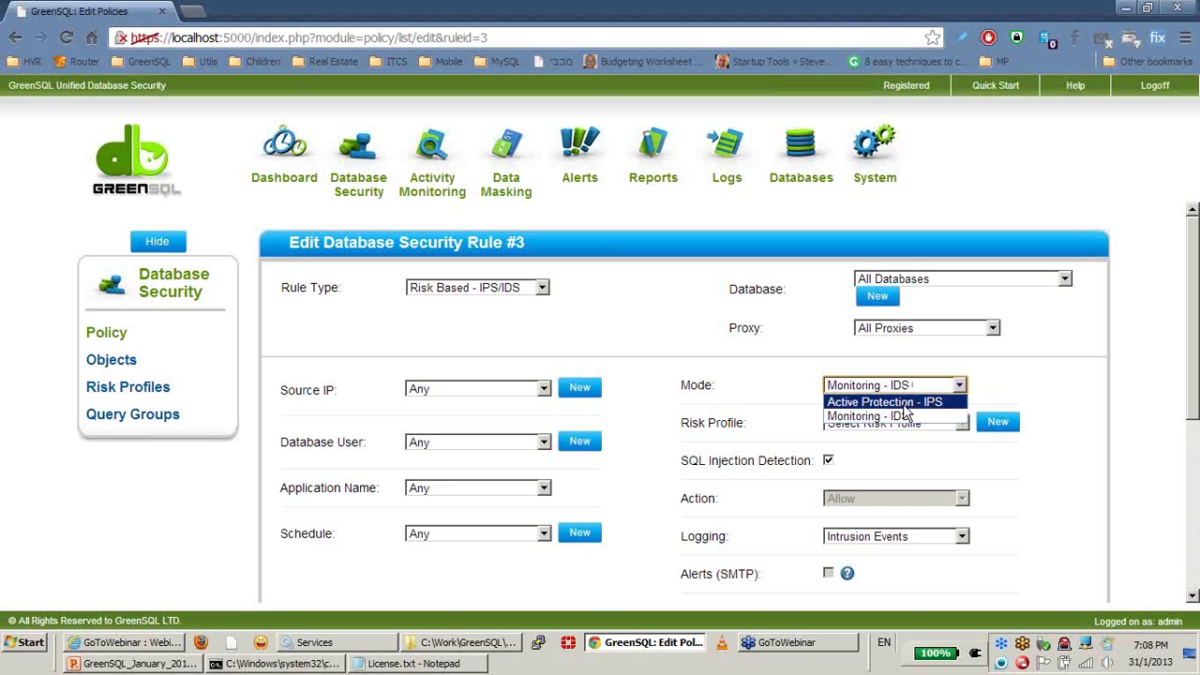
pyautogui.click(900, 403)
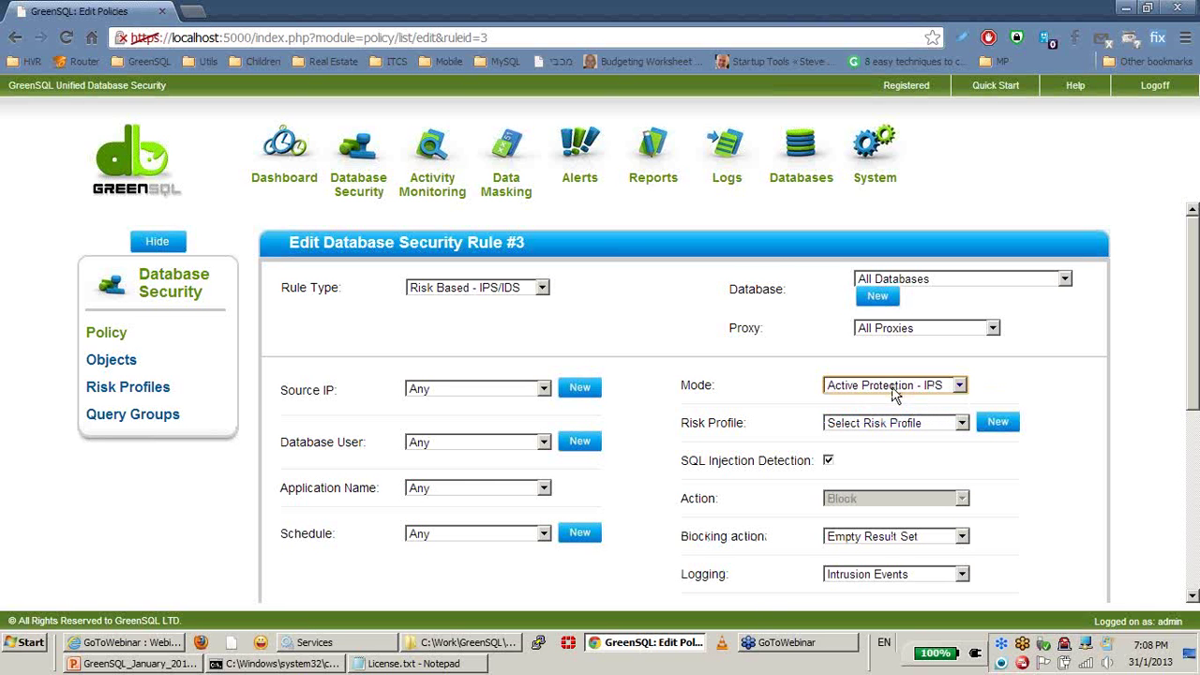
pyautogui.click(891, 394)
pyautogui.click(956, 418)
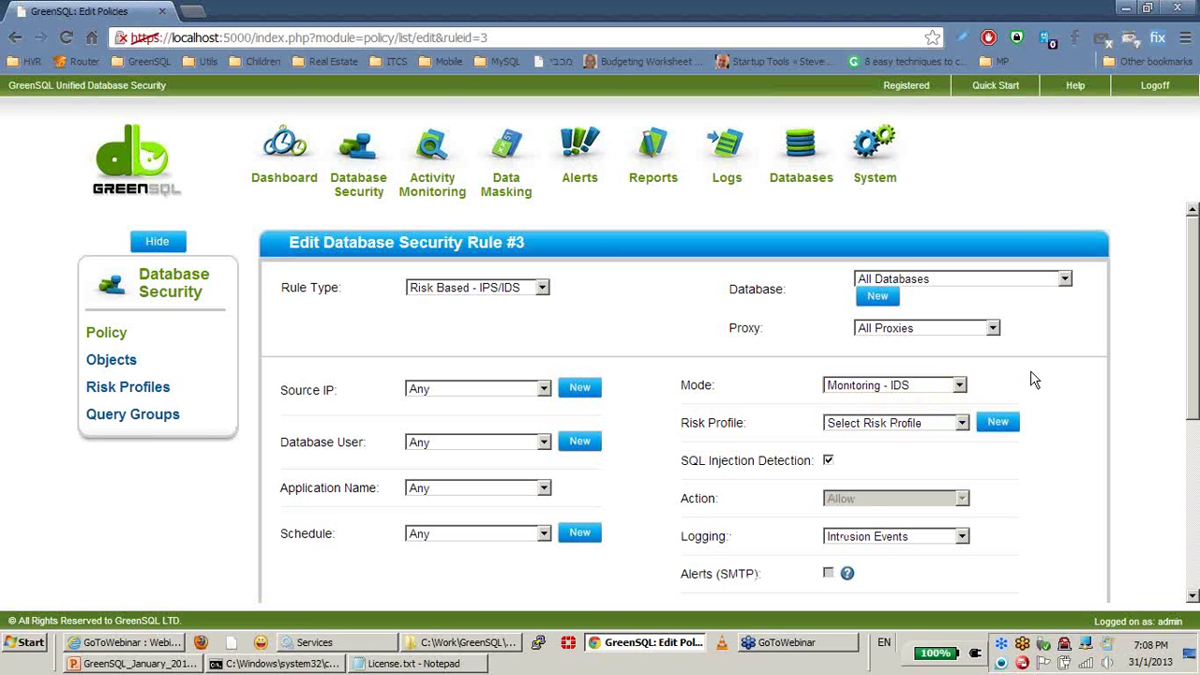
pyautogui.click(105, 333)
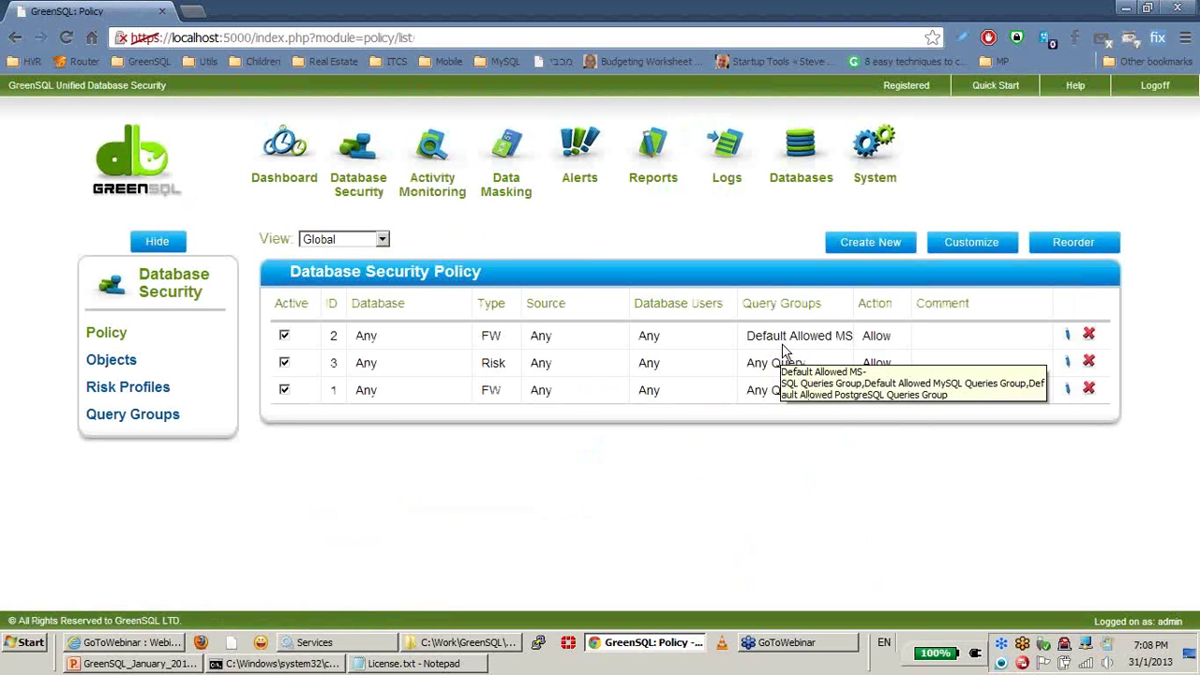
pyautogui.click(1067, 389)
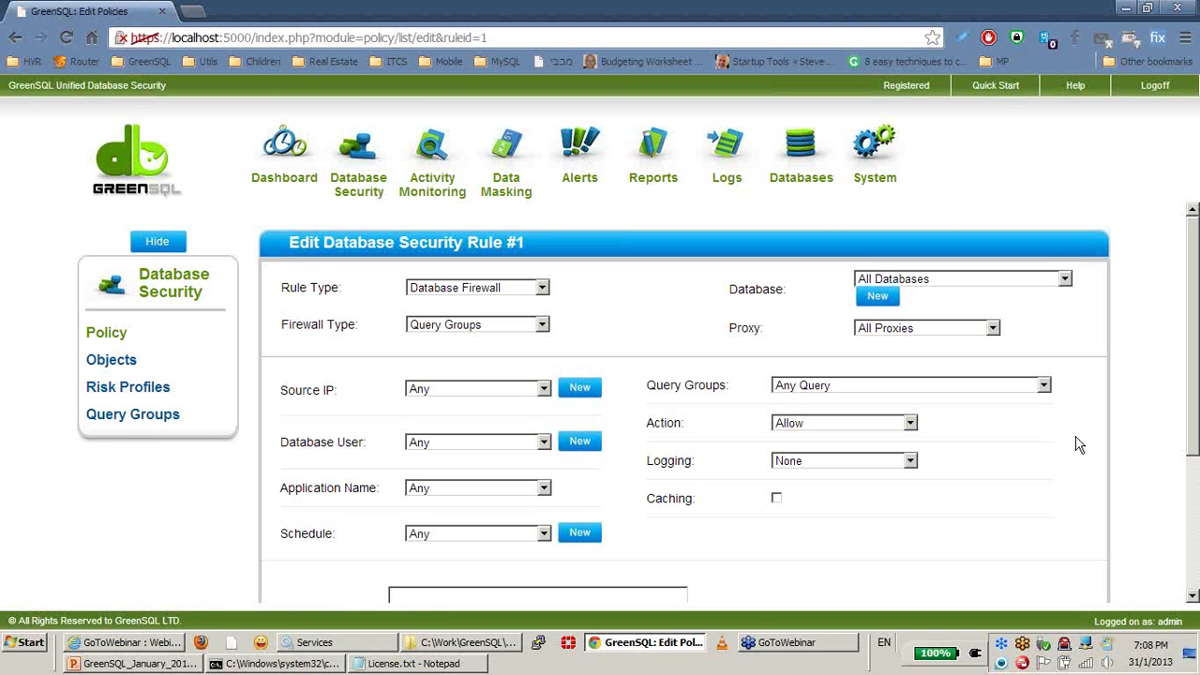
pyautogui.click(107, 335)
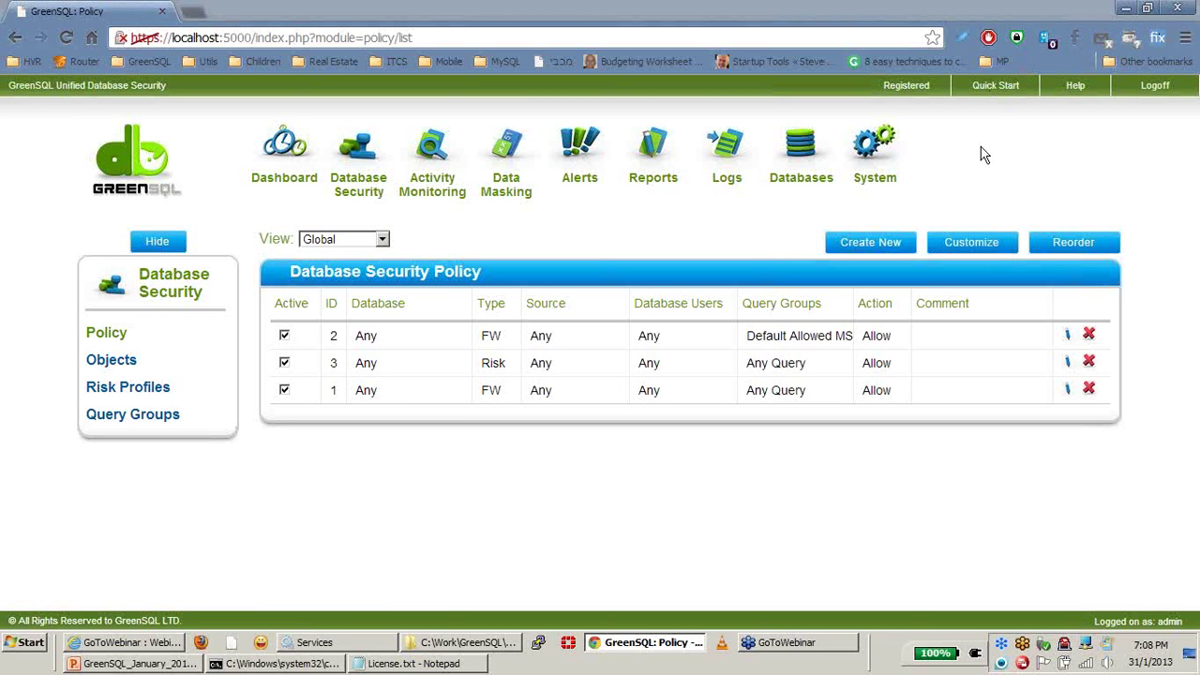
# Step: Launch SQL Server Management Studio from Start > All Programs > Microsoft SQL Server 2008 R2
pyautogui.click(13, 660)
pyautogui.click(51, 583)
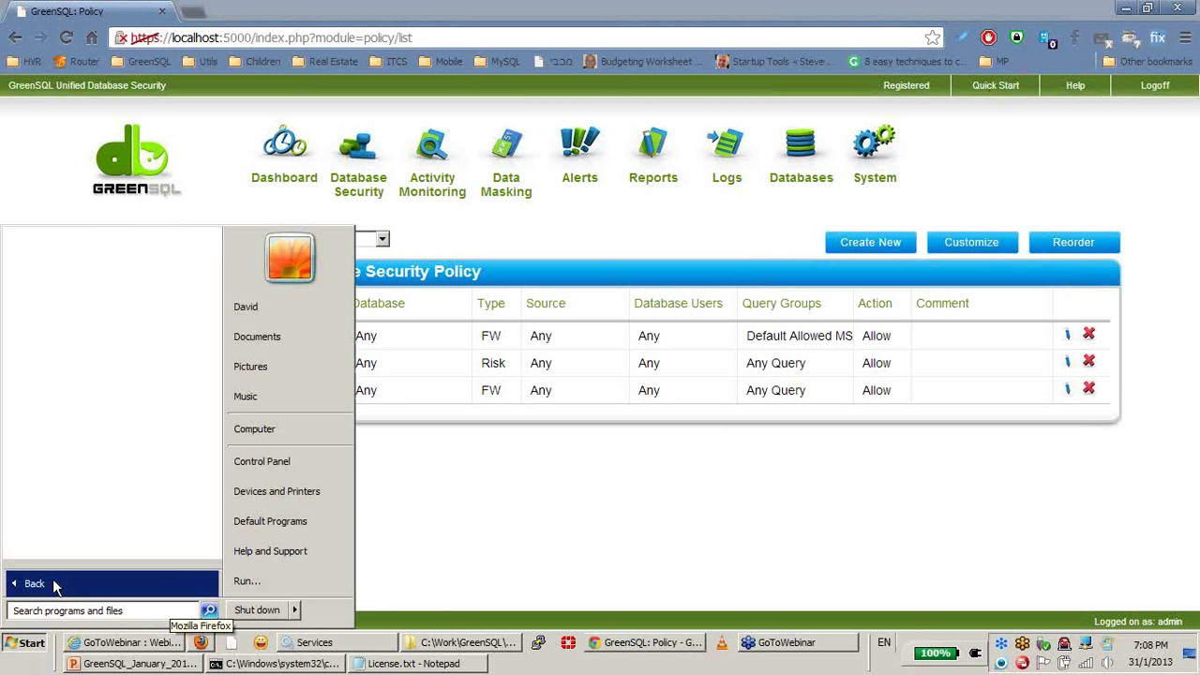
pyautogui.scroll(-6, 81, 476)
pyautogui.scroll(-1, 81, 475)
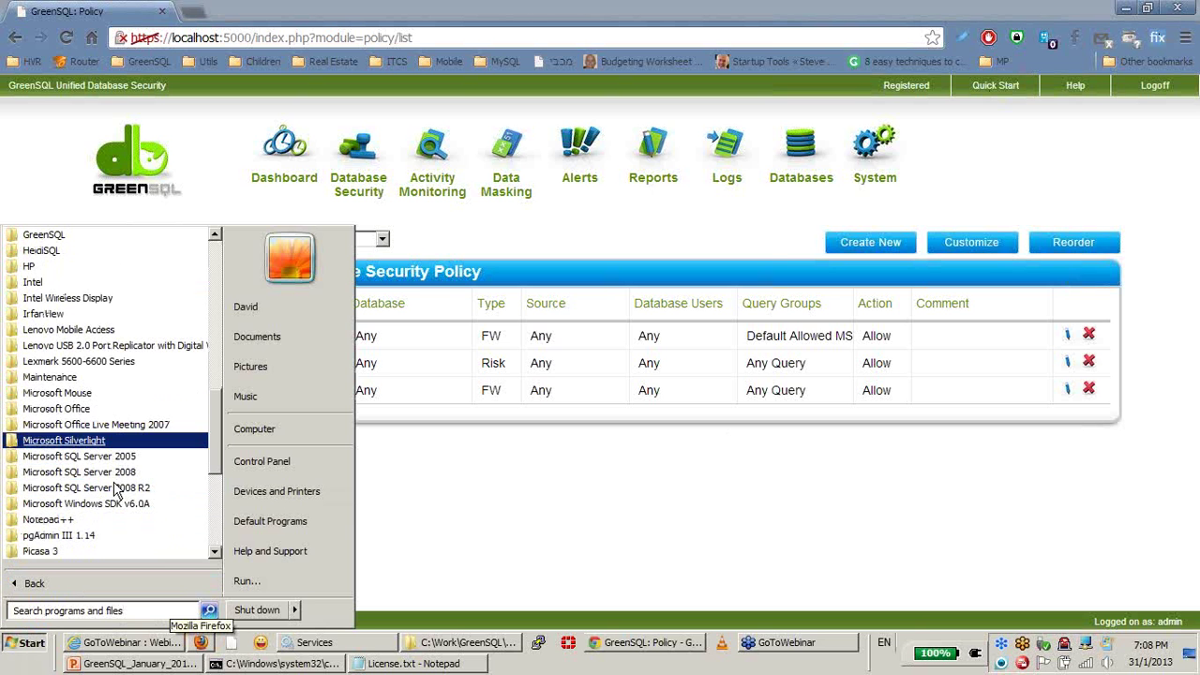
pyautogui.click(119, 489)
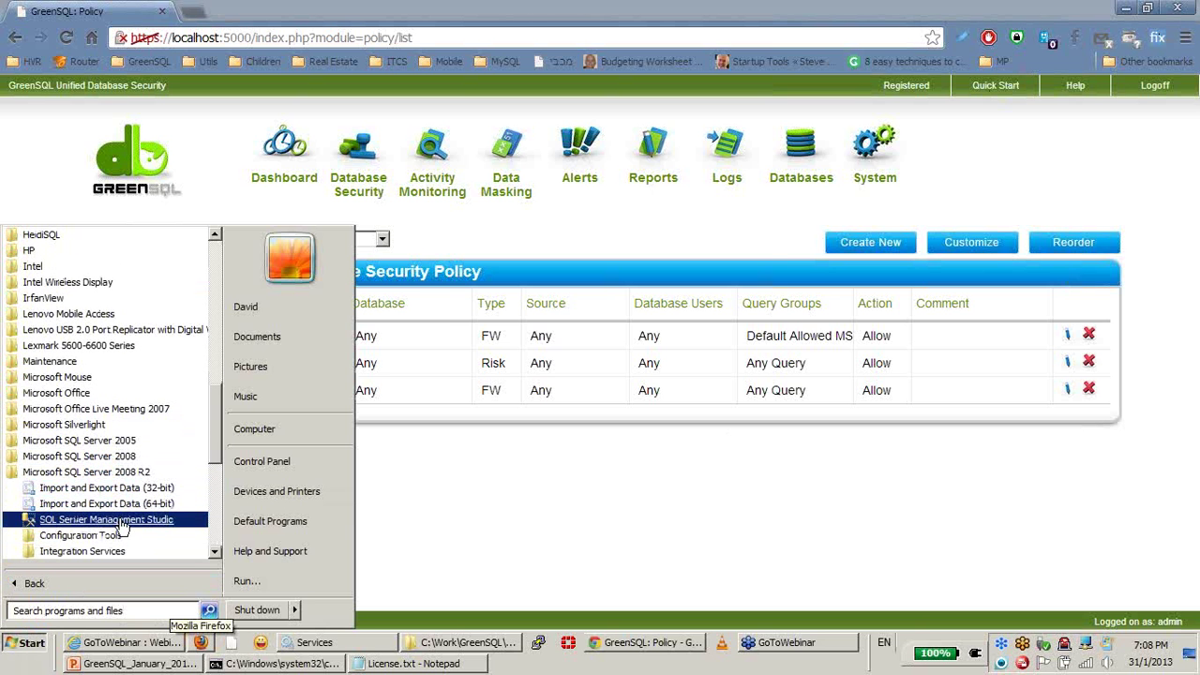
pyautogui.click(122, 520)
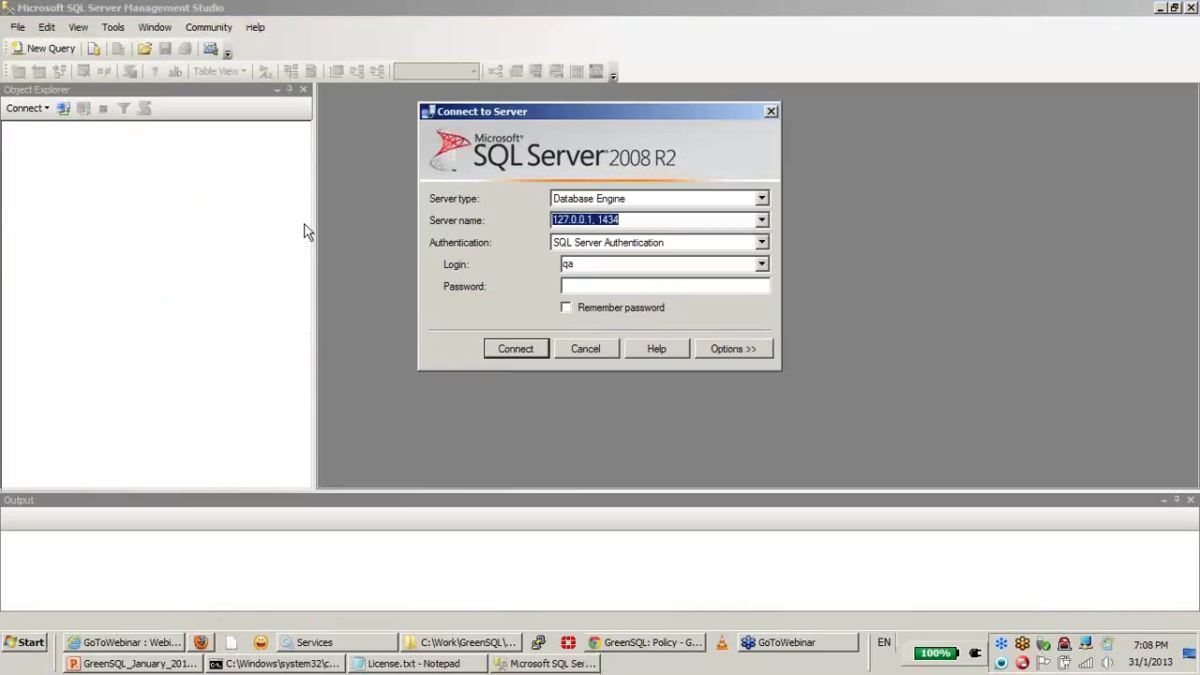
# Step: Choose the saved login and try connecting to 127.0.0.1, 1434
pyautogui.click(762, 263)
pyautogui.click(689, 307)
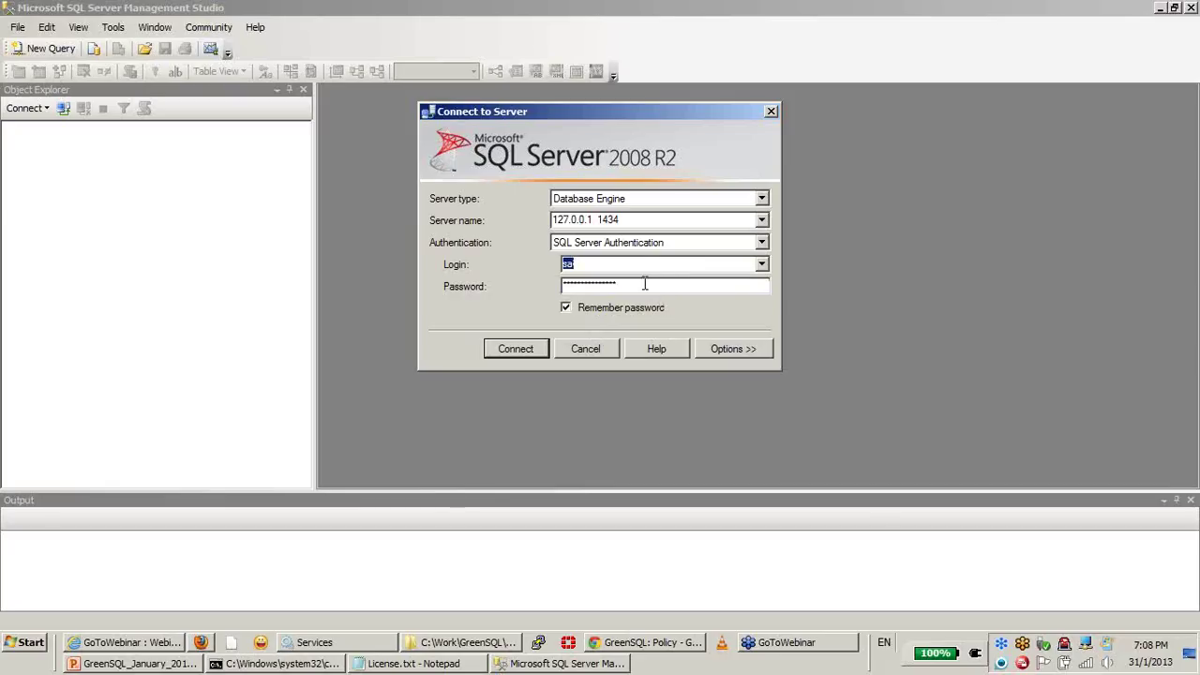
pyautogui.click(601, 220)
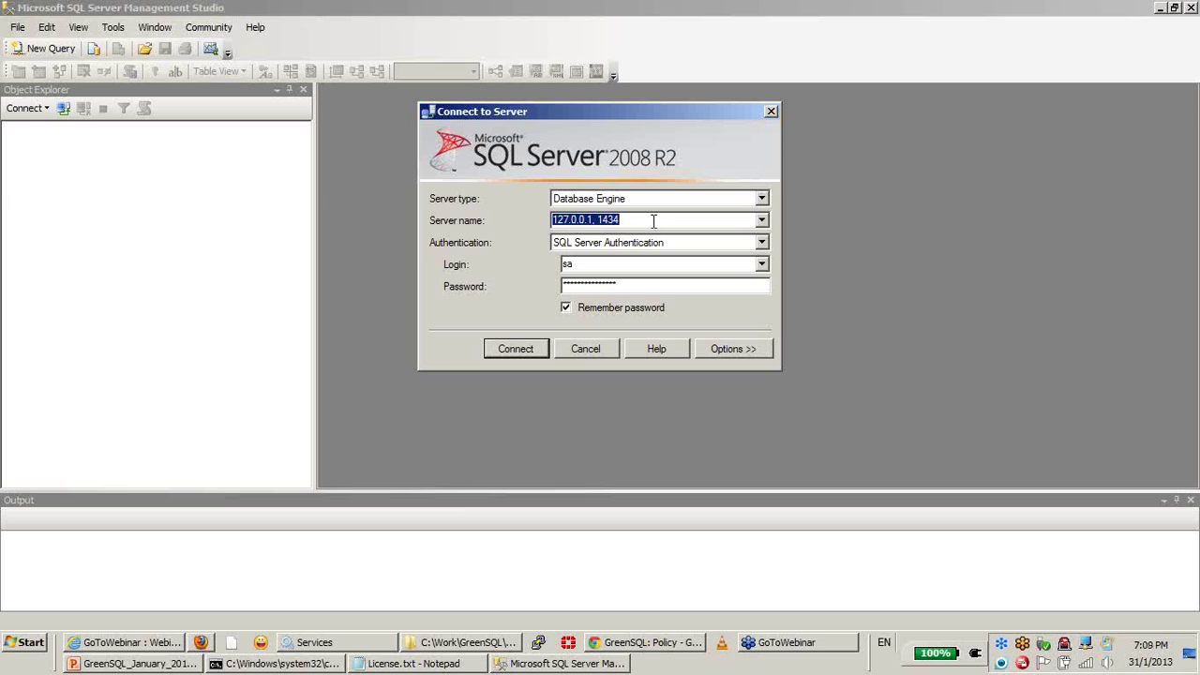
pyautogui.click(514, 352)
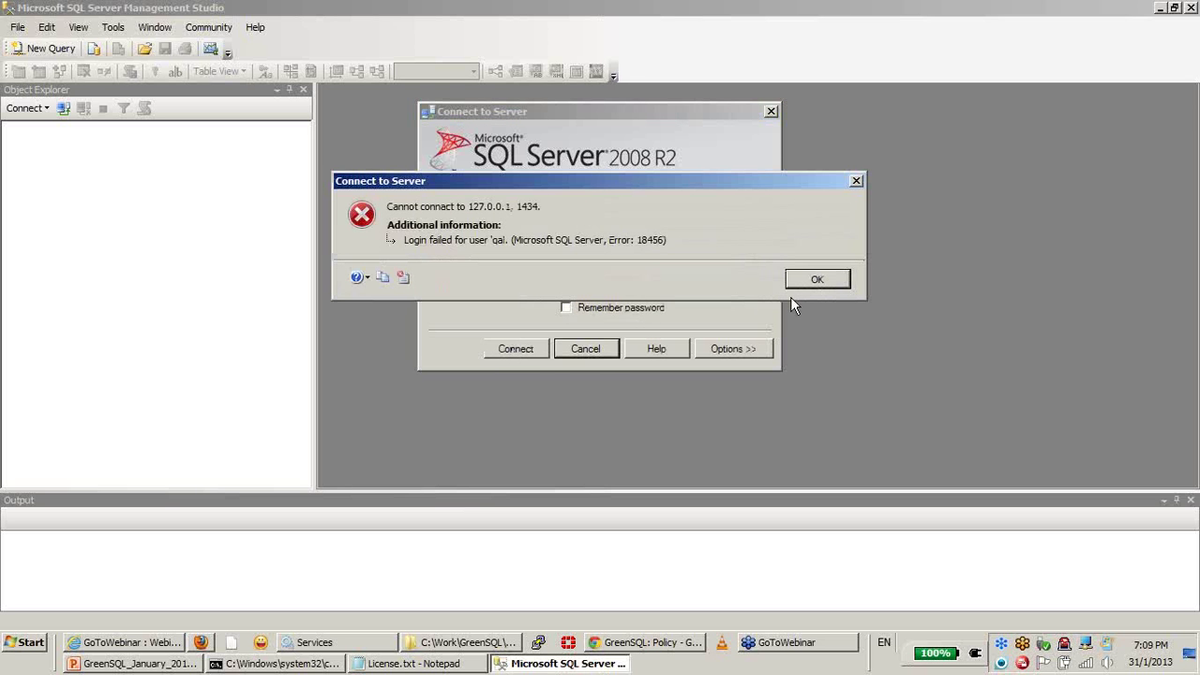
# Step: Dismiss the login-failed error, reselect the saved login, and connect again
pyautogui.click(818, 279)
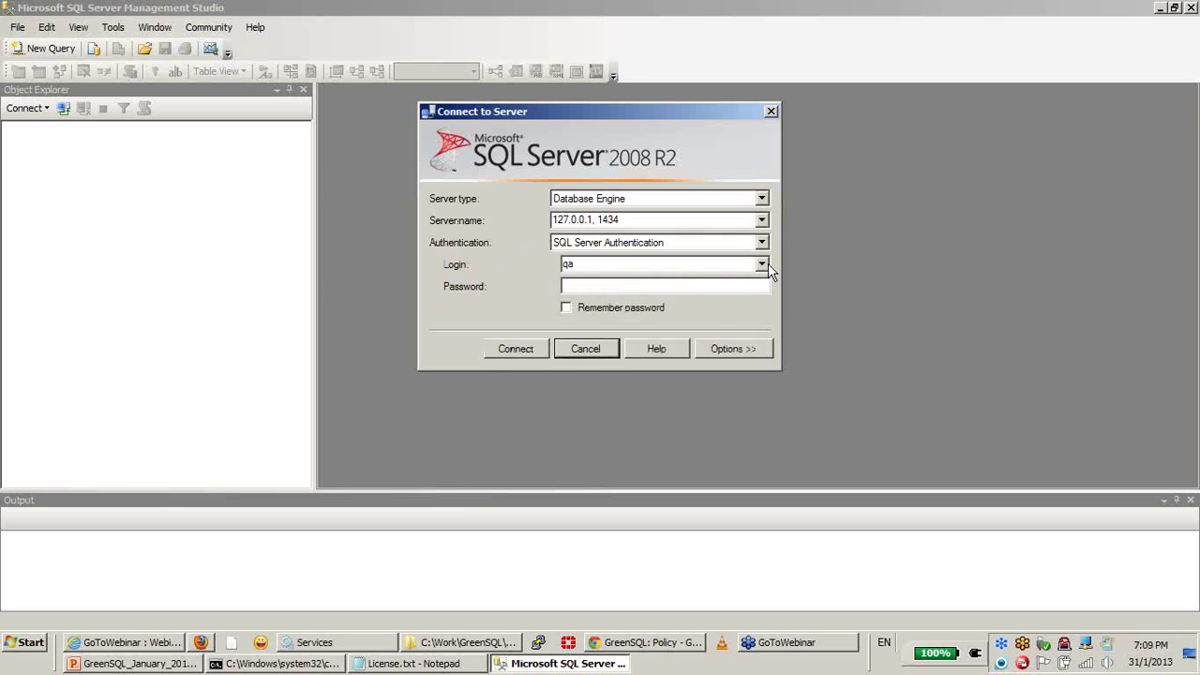
pyautogui.click(763, 264)
pyautogui.click(674, 303)
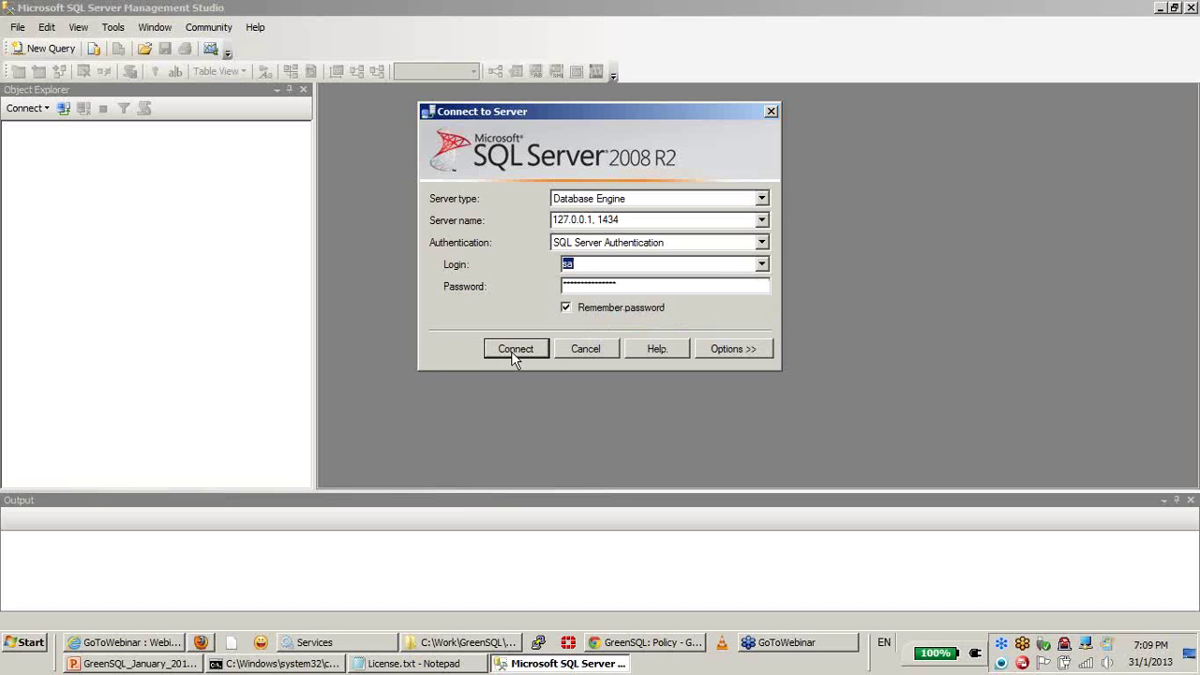
pyautogui.click(513, 350)
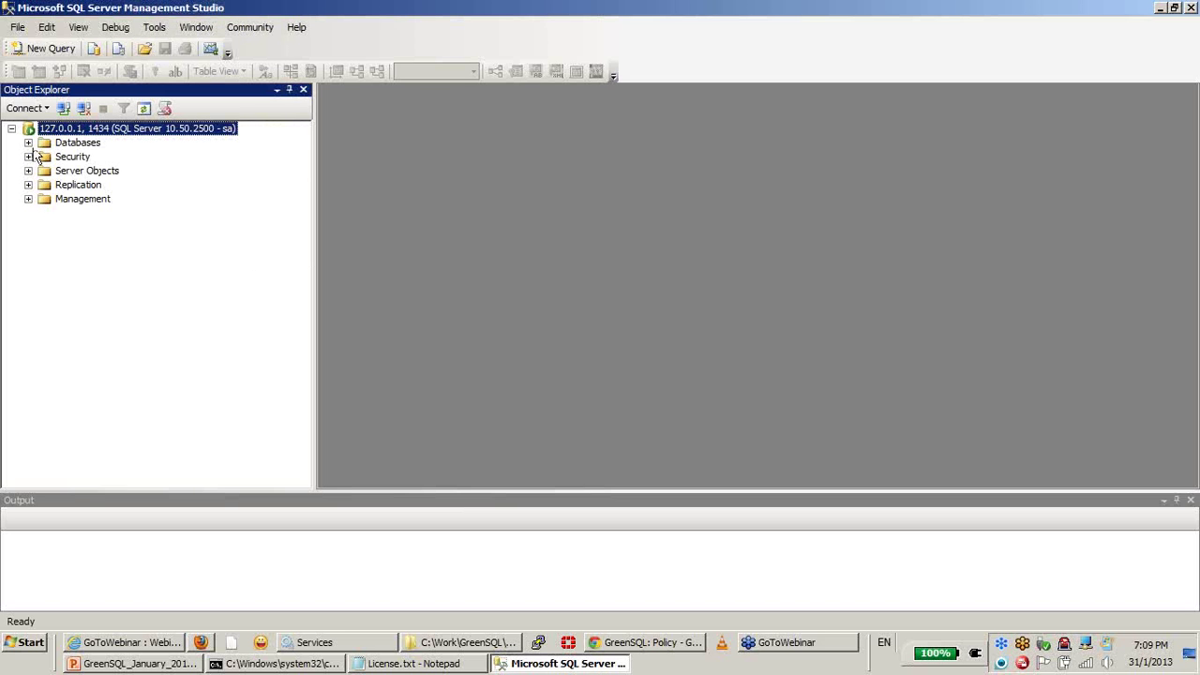
# Step: Expand AdventureWorks tables in Object Explorer, then return to GreenSQL's Database Security policy page
pyautogui.click(29, 144)
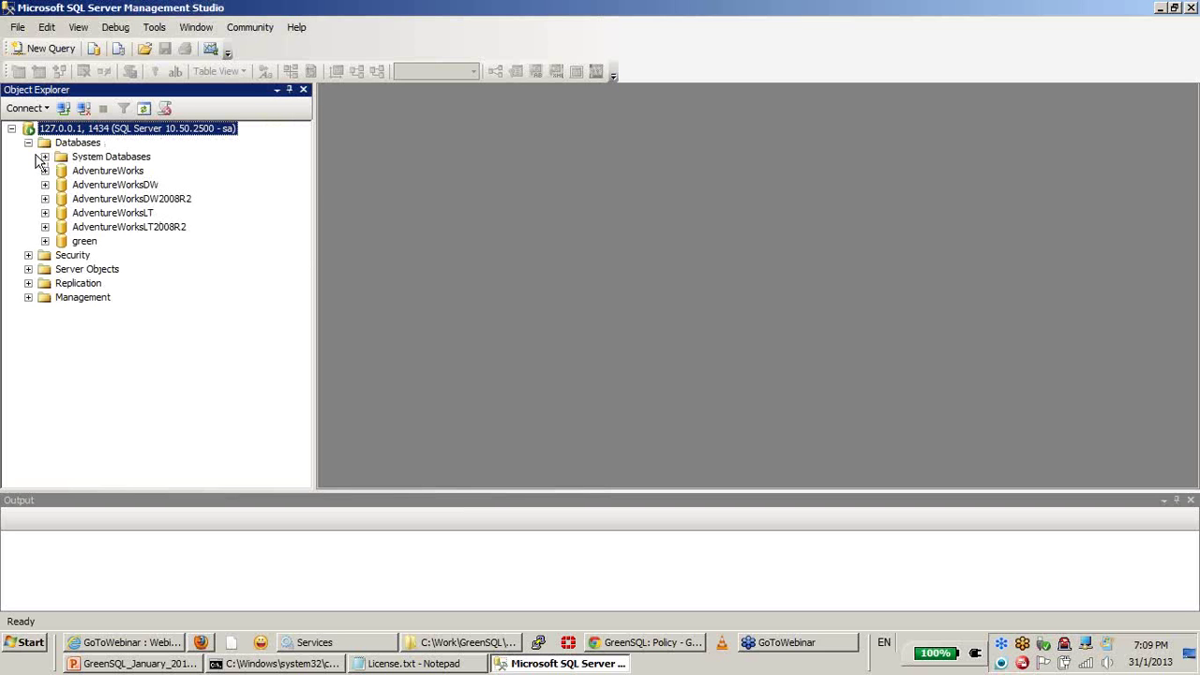
pyautogui.click(45, 173)
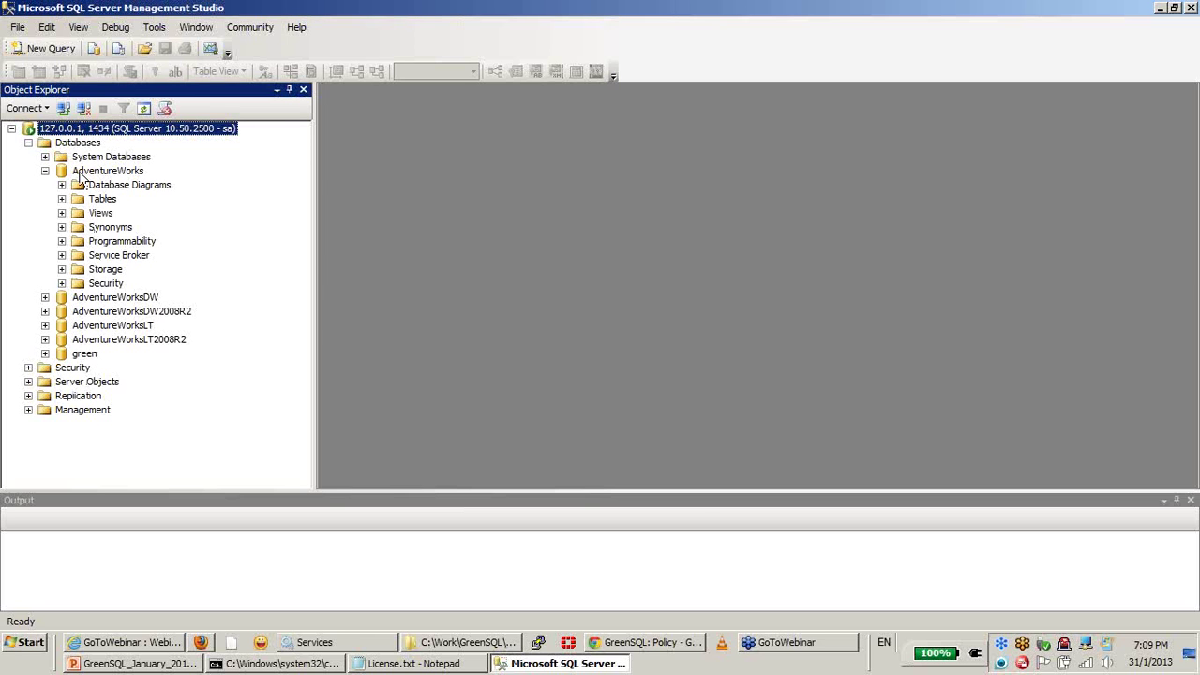
pyautogui.click(62, 199)
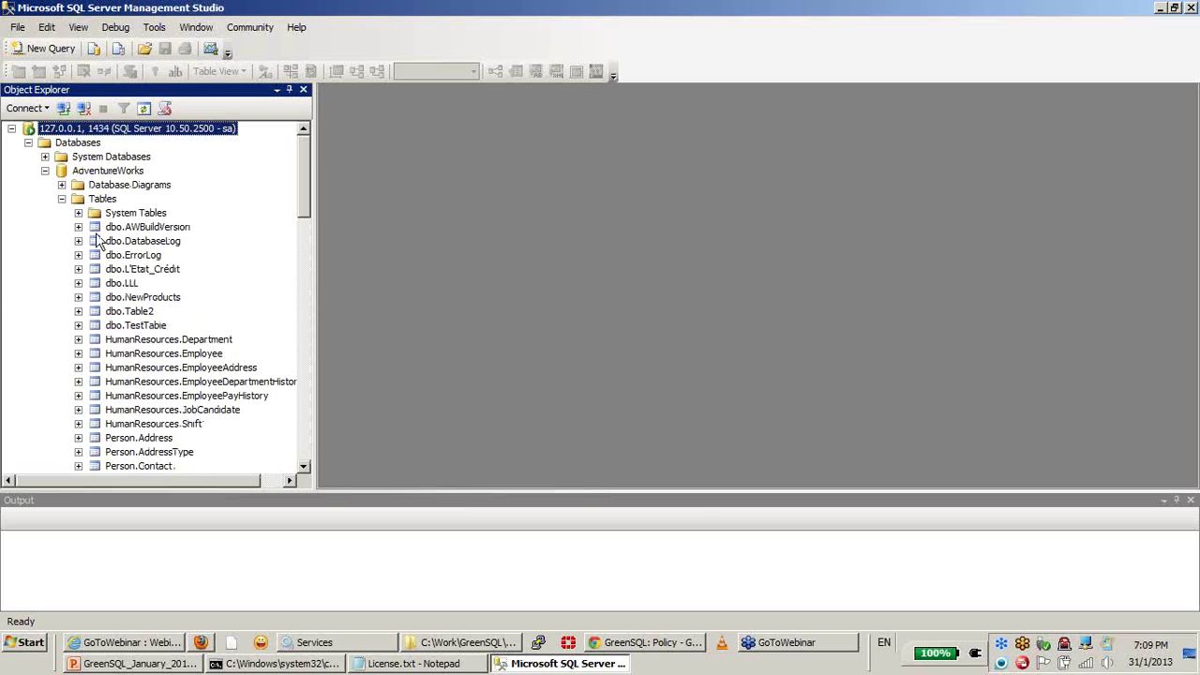
pyautogui.click(62, 200)
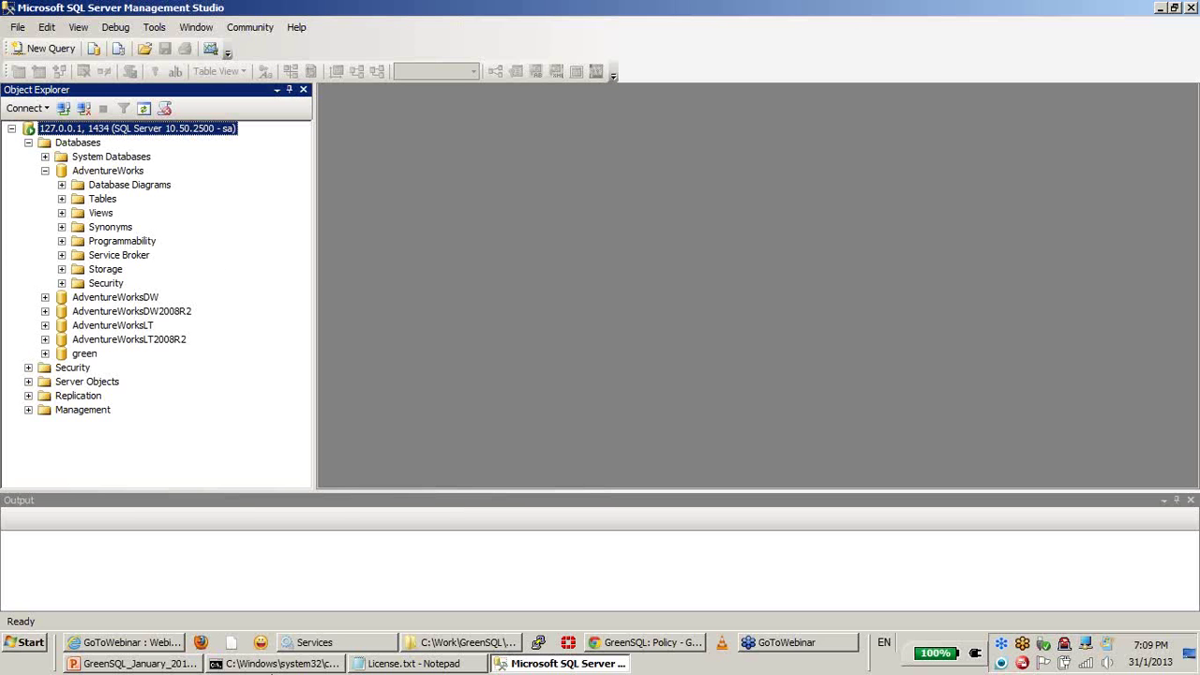
pyautogui.click(645, 642)
pyautogui.click(379, 188)
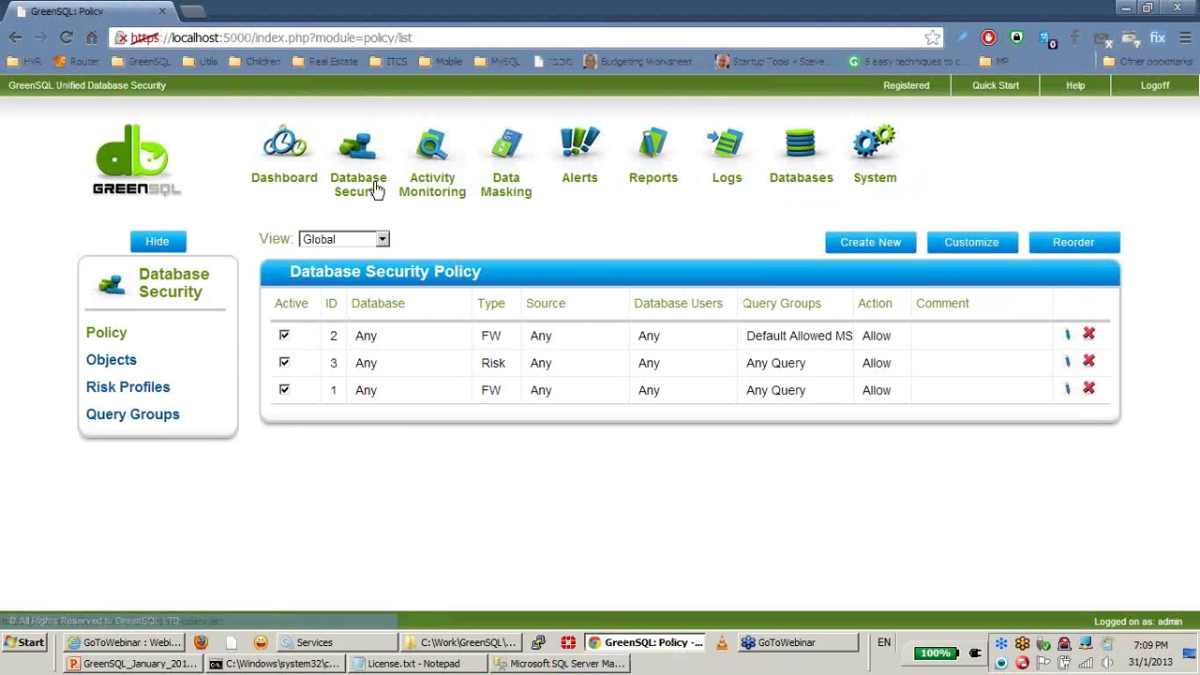
# Step: Review the IP address, database user and Application Names lists, which show only Management Studio
pyautogui.click(120, 370)
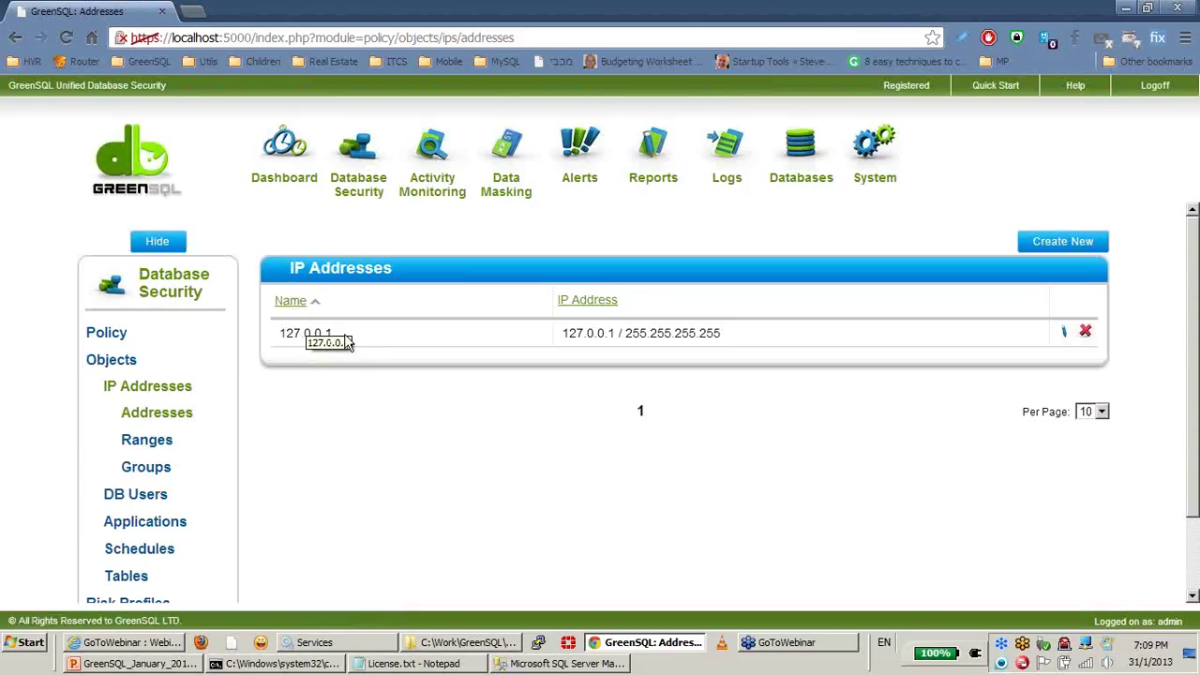
pyautogui.click(137, 494)
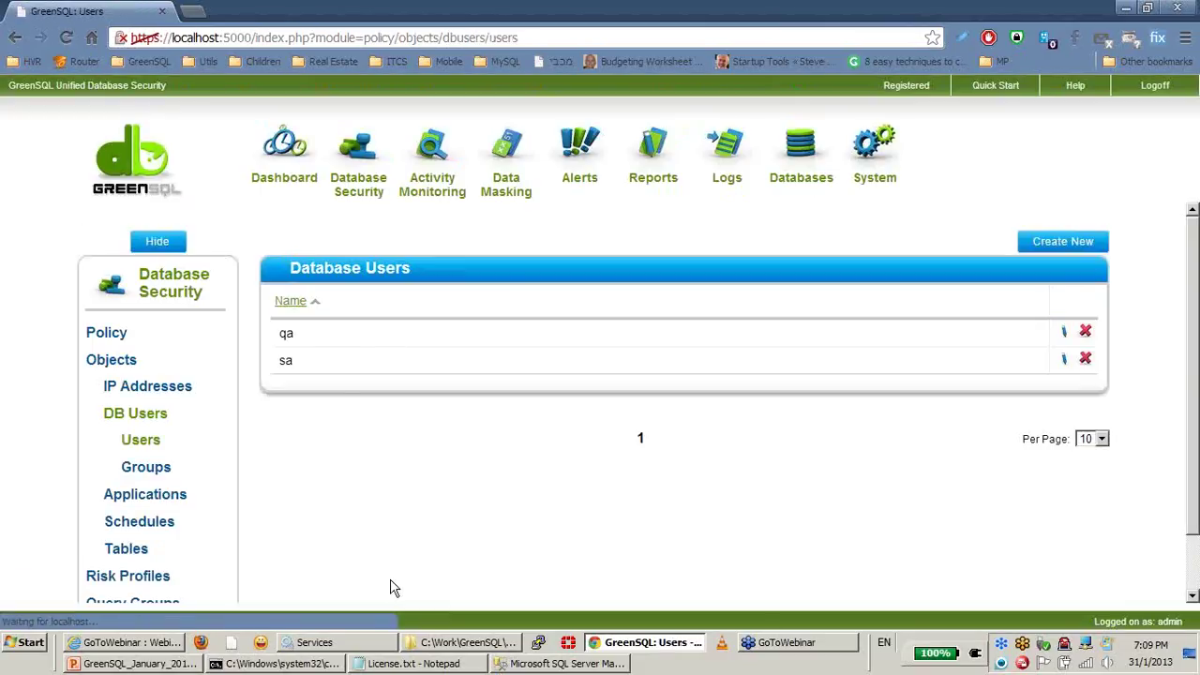
pyautogui.moveTo(286, 336); pyautogui.dragTo(300, 372)
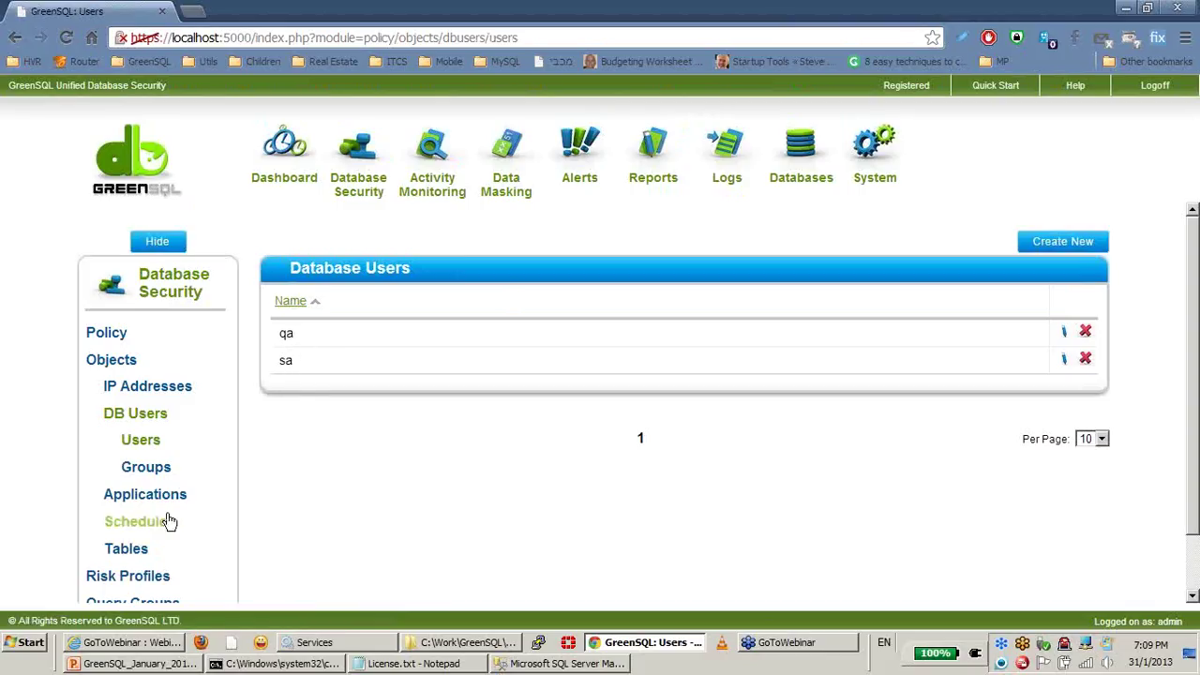
pyautogui.click(150, 494)
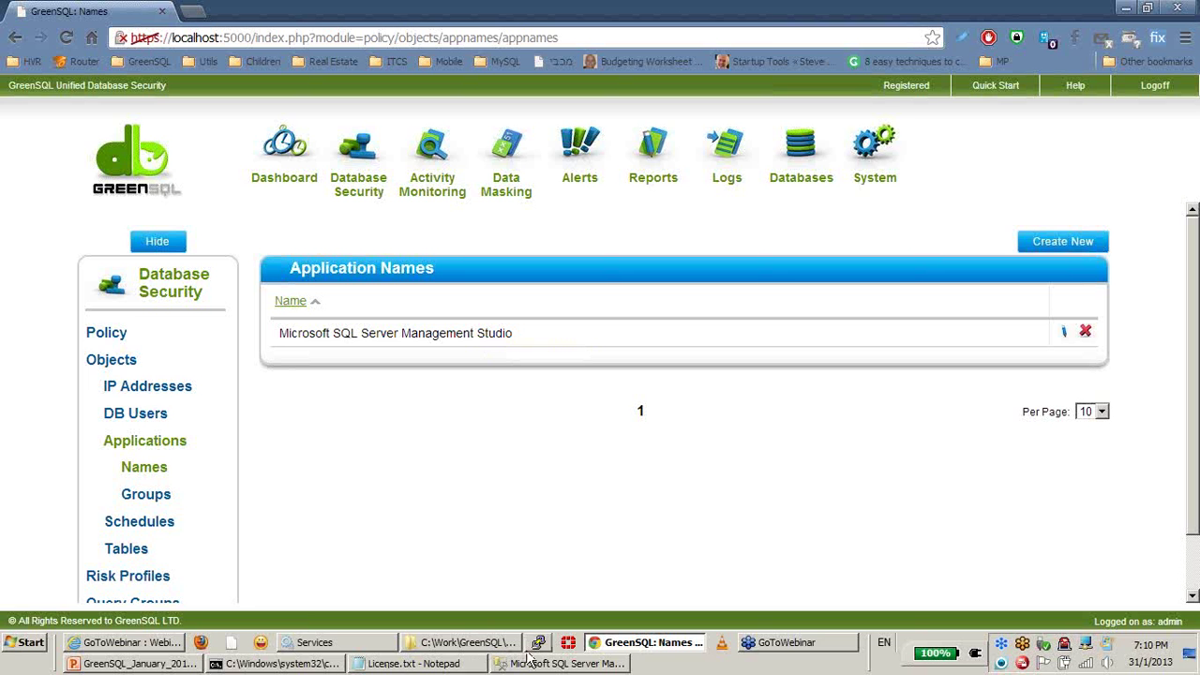
pyautogui.click(555, 663)
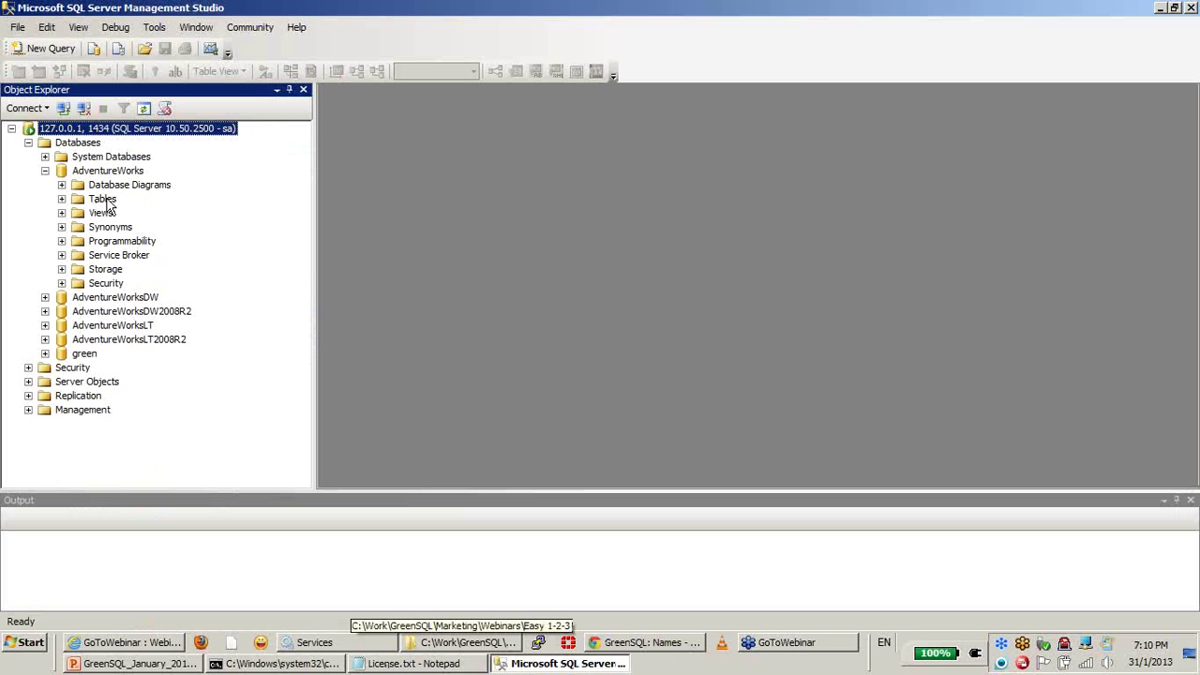
# Step: Select the top 1000 rows of AdventureWorks' HumanResources.Department, returning 16 rows
pyautogui.click(62, 199)
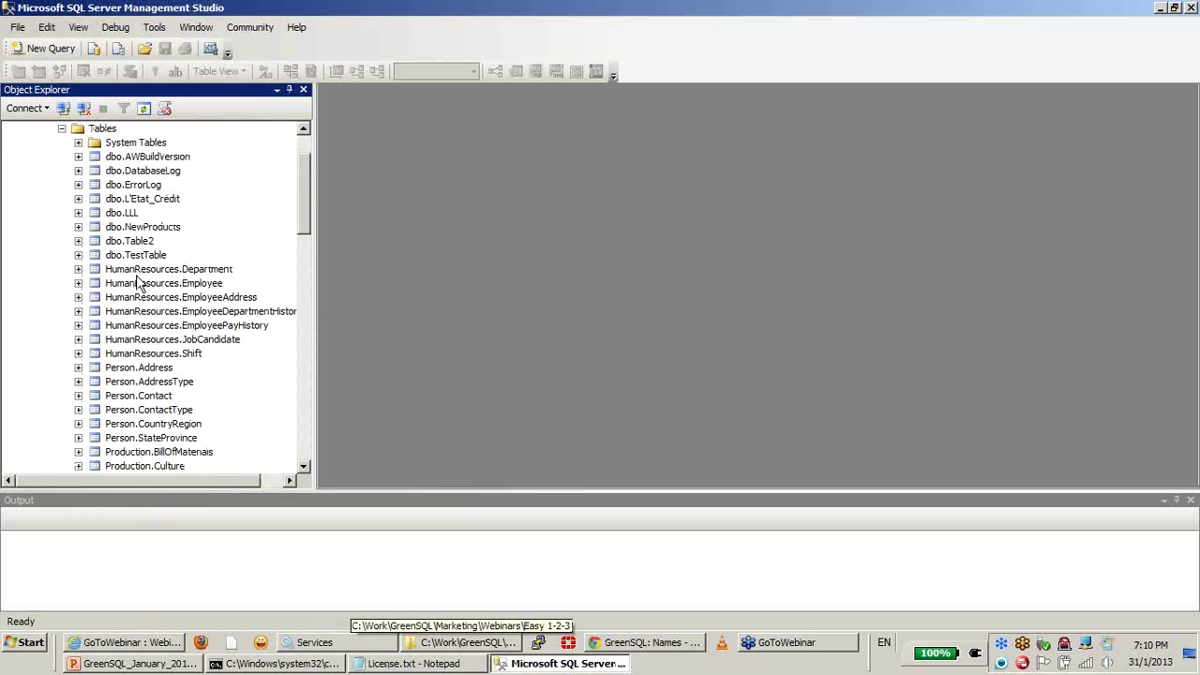
pyautogui.rightClick(167, 270)
pyautogui.click(268, 319)
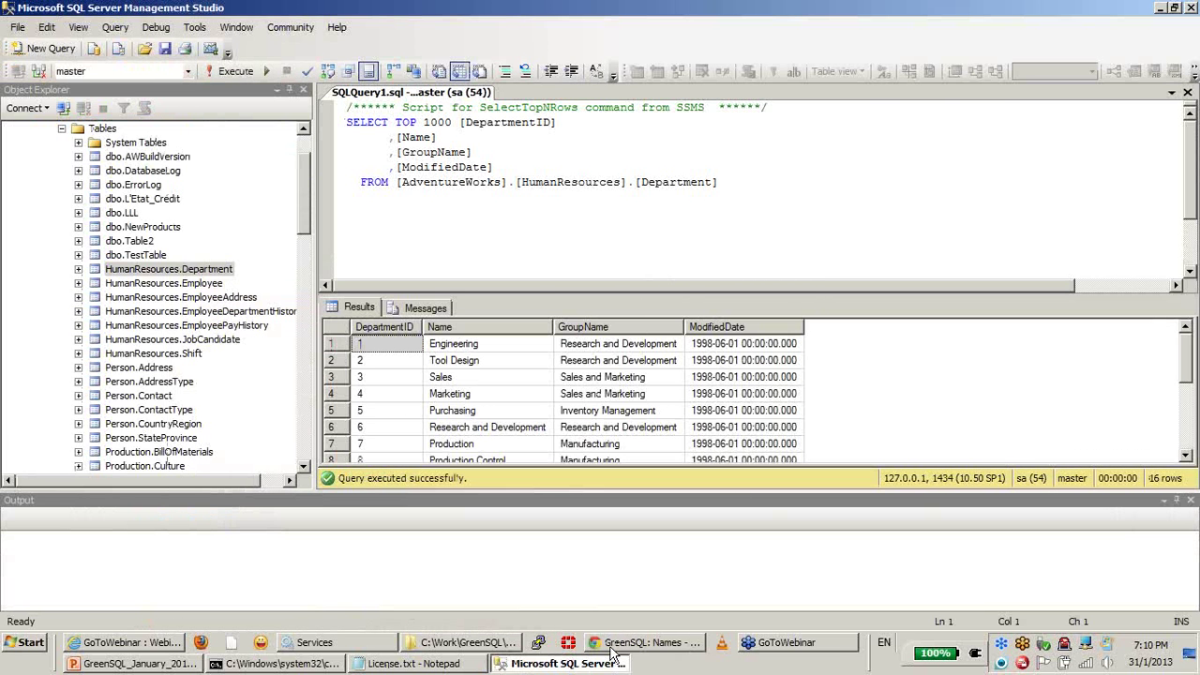
pyautogui.click(861, 345)
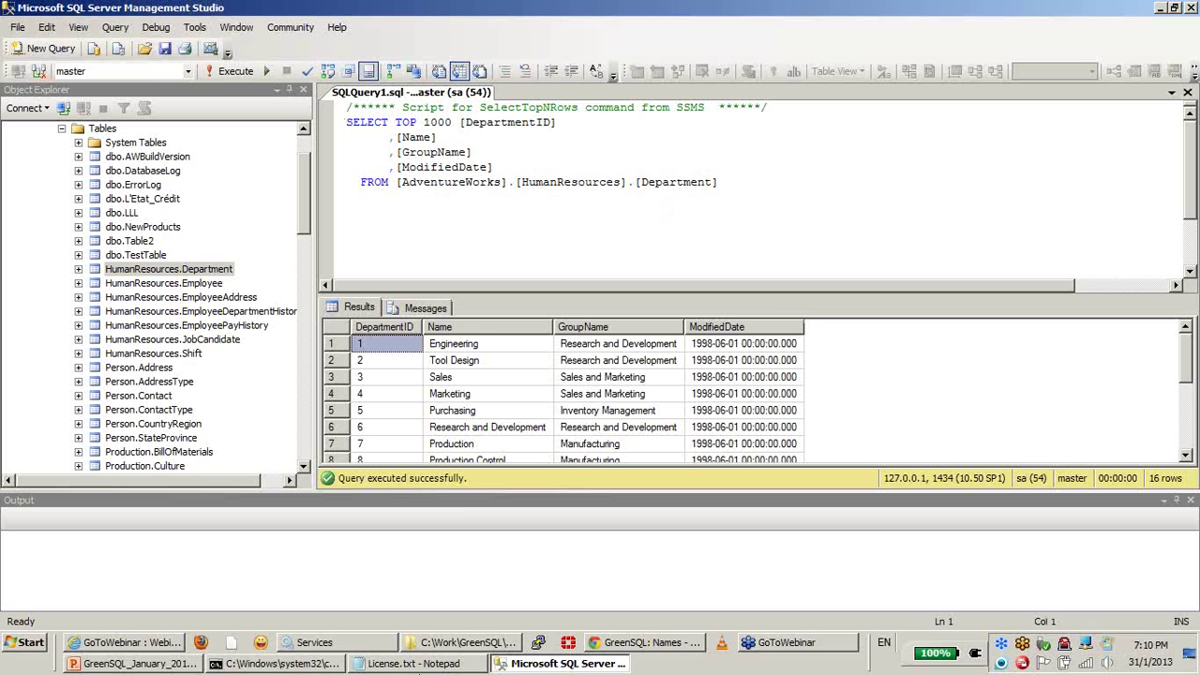
pyautogui.click(630, 645)
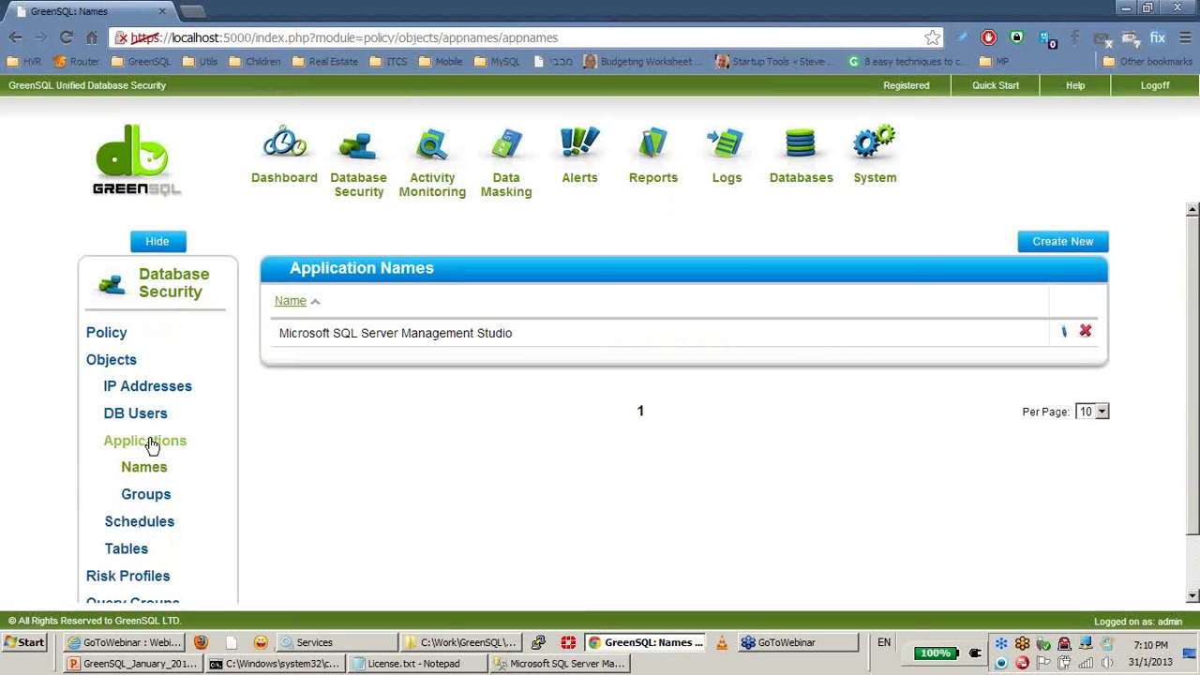
# Step: Reload Application Names to see three Management Studio entries, including Query and Transact-SQL IntelliSense
pyautogui.click(150, 446)
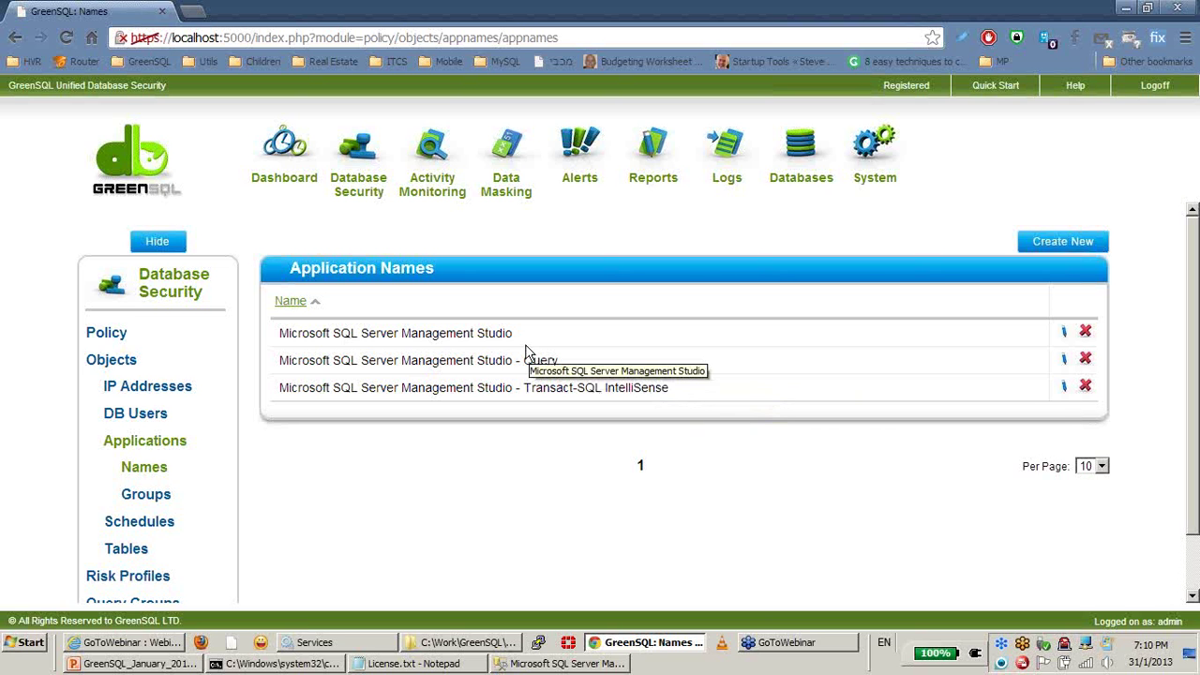
pyautogui.click(221, 664)
pyautogui.click(454, 235)
# Step: Clear the console, reconnect with sqlcmd -S localhost,1434 and switch to AdventureWorks
pyautogui.write('cls')
pyautogui.press('Return')
pyautogui.press('Up')
pyautogui.press('Up')
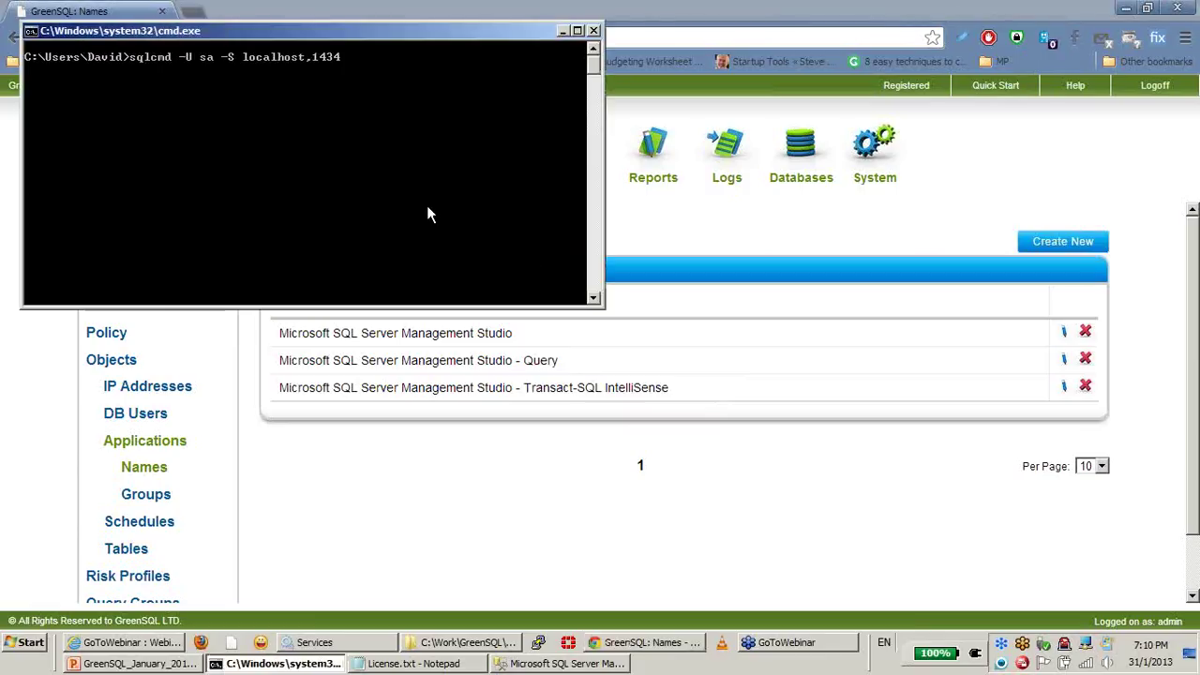
pyautogui.press('Return')
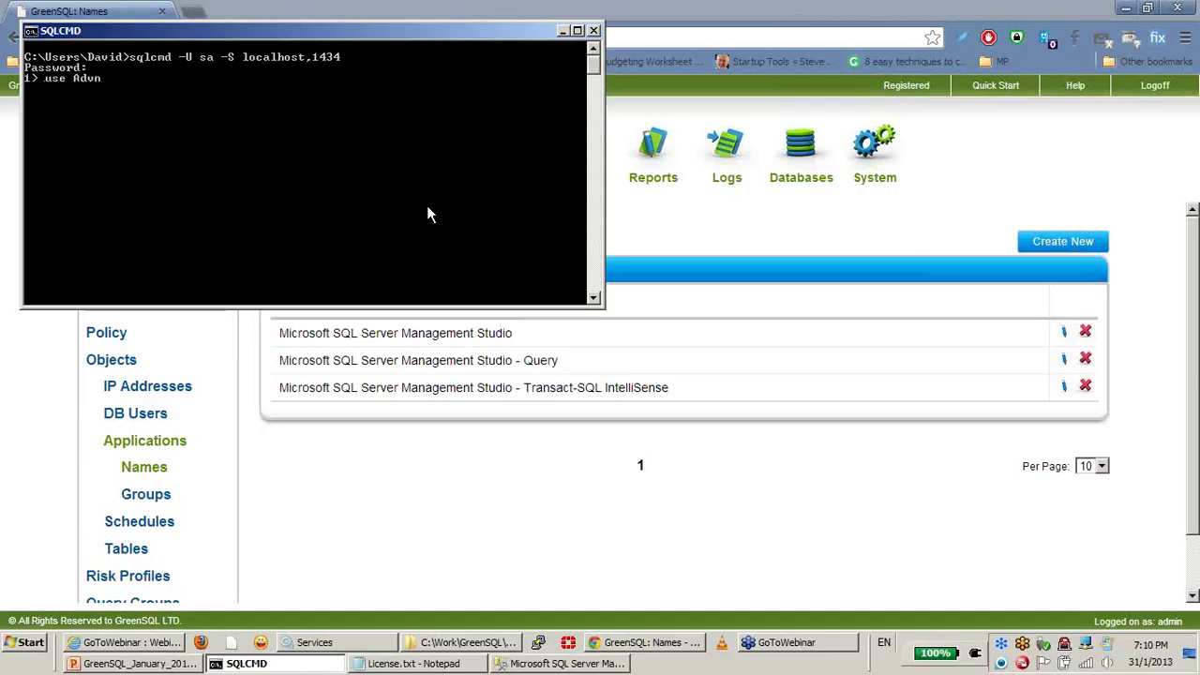
pyautogui.press('BackSpace')
pyautogui.press('BackSpace')
pyautogui.write('entureWorks; 2> ')
pyautogui.write('GO')
pyautogui.press('Return')
# Step: Query Sales.CreditCard with a 'limit 10' clause
pyautogui.write('select * fro')
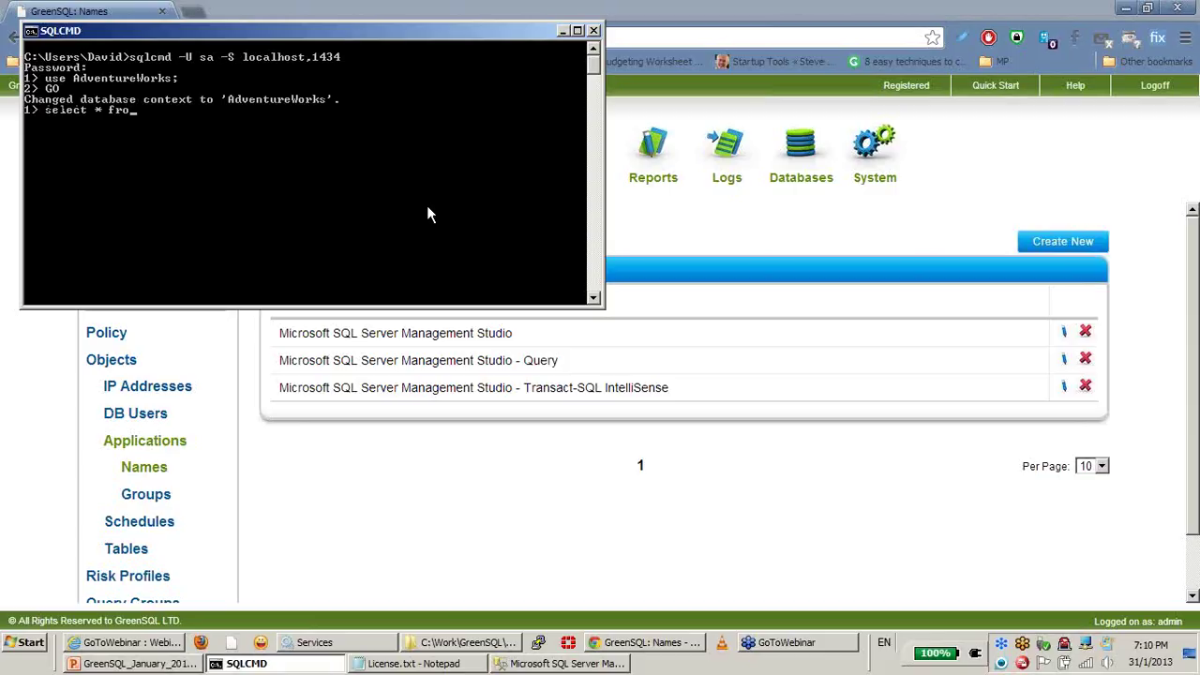
pyautogui.write('m Sales.CreditCard limit 10;')
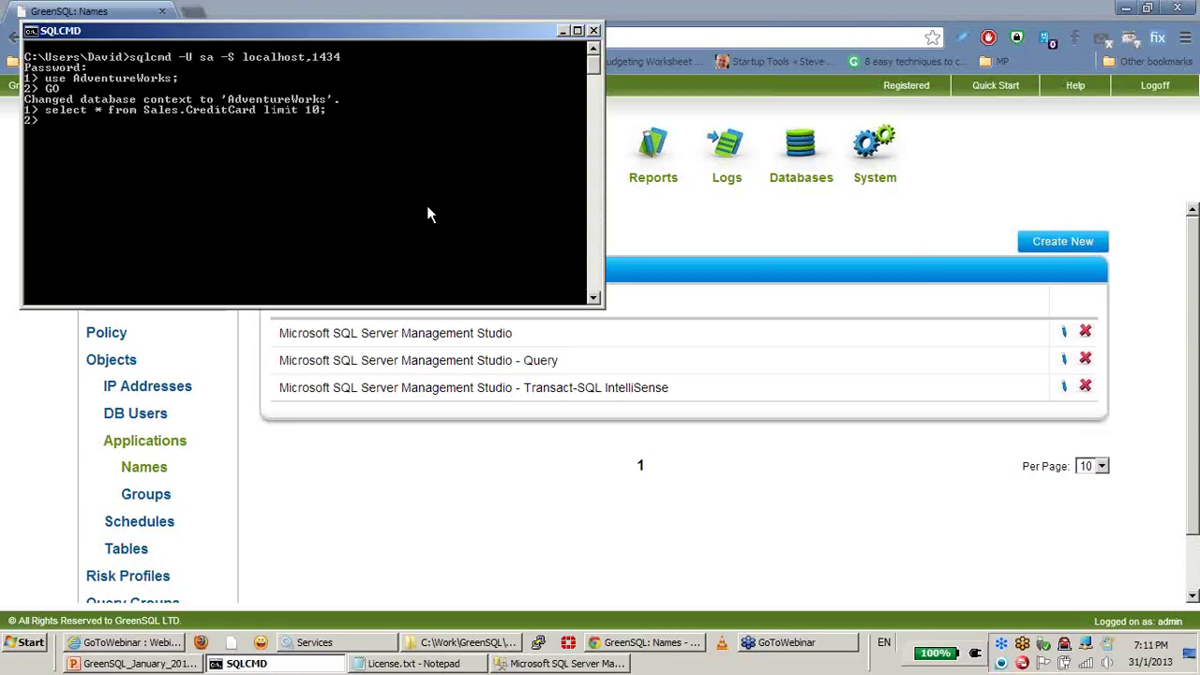
pyautogui.write('GO')
pyautogui.press('Return')
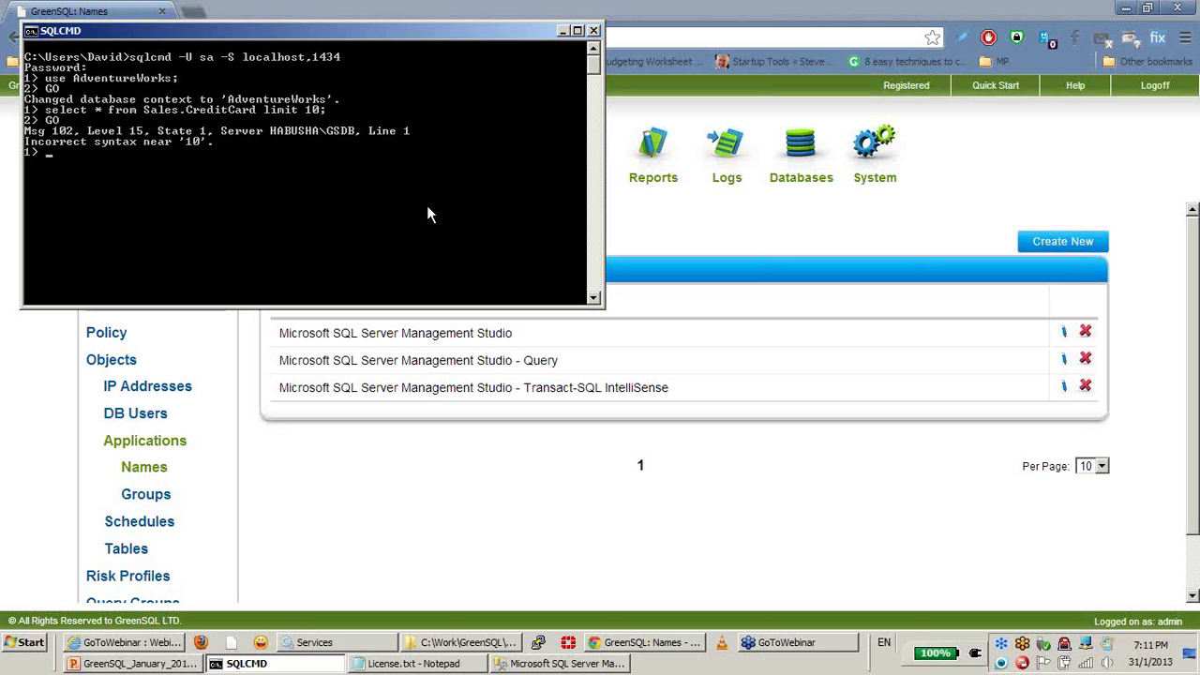
# Step: Rerun select * from Sales.CreditCard without the limit to list every row
pyautogui.press('Up')
pyautogui.press('Up')
pyautogui.press('BackSpace')
pyautogui.press('BackSpace')
pyautogui.press('BackSpace')
pyautogui.press('BackSpace')
pyautogui.press('BackSpace')
pyautogui.press('BackSpace')
pyautogui.press('BackSpace')
pyautogui.press('BackSpace')
pyautogui.press('BackSpace')
pyautogui.press('BackSpace')
pyautogui.write(';')
pyautogui.press('Return')
pyautogui.write('GO')
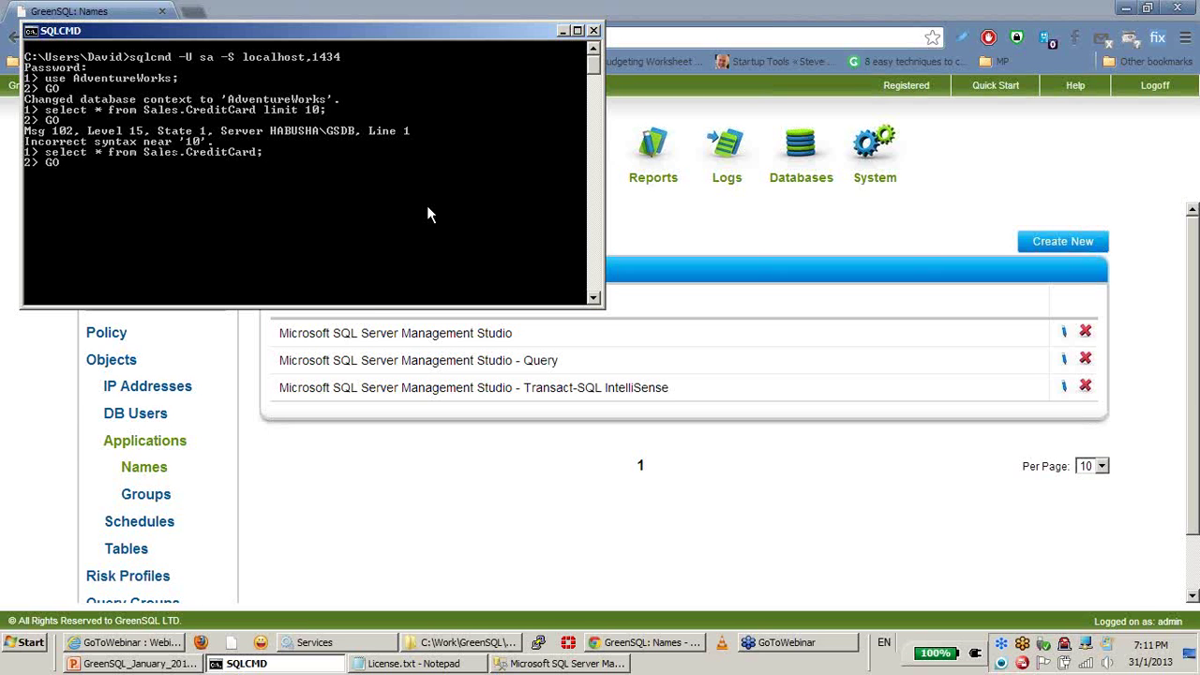
pyautogui.press('Return')
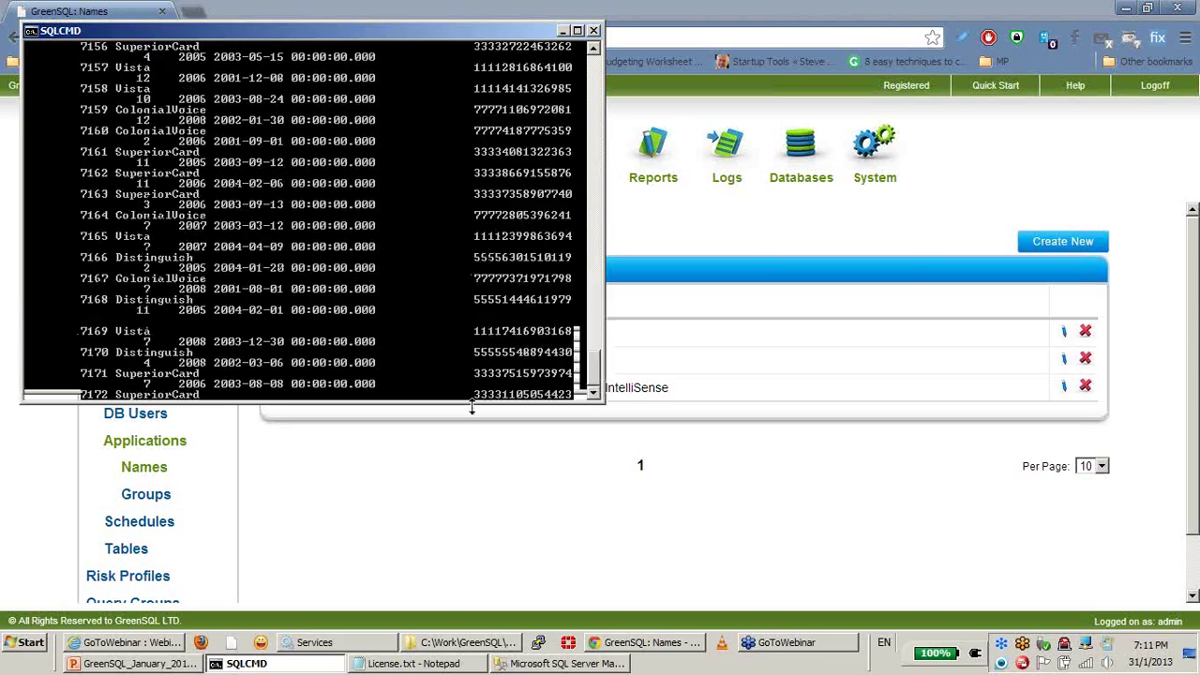
pyautogui.click(408, 522)
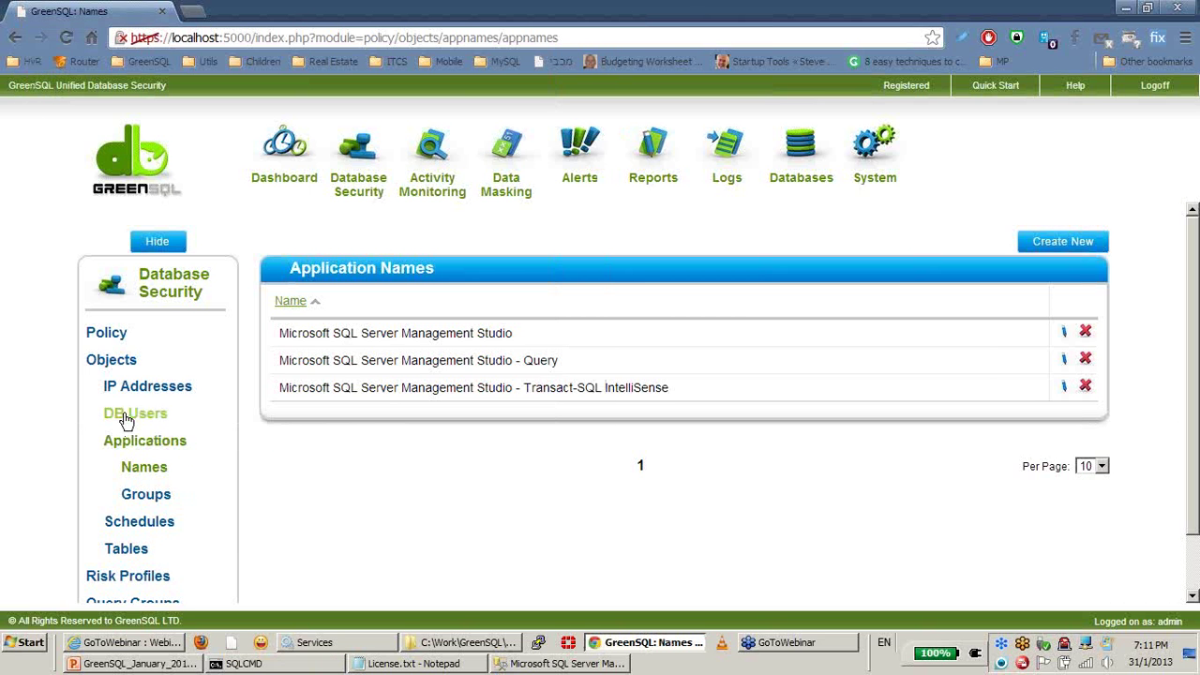
# Step: Review the Demo instance and the six proxied databases in GreenSQL
pyautogui.click(157, 448)
pyautogui.scroll(-1, 216, 422)
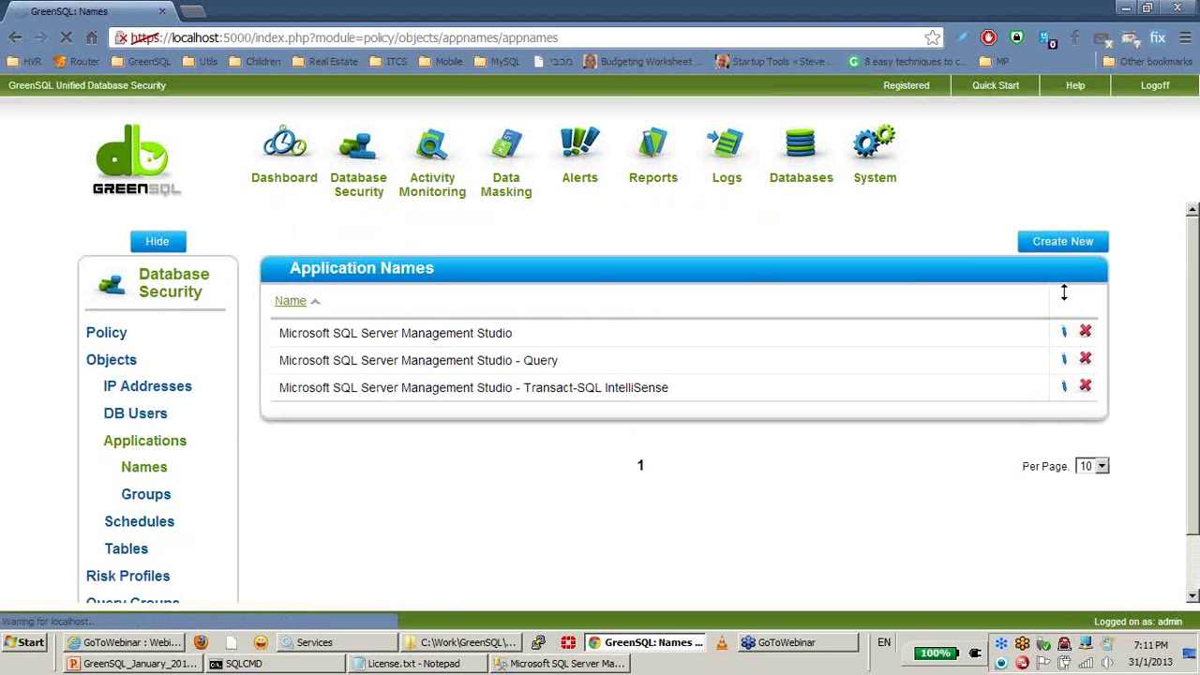
pyautogui.click(803, 191)
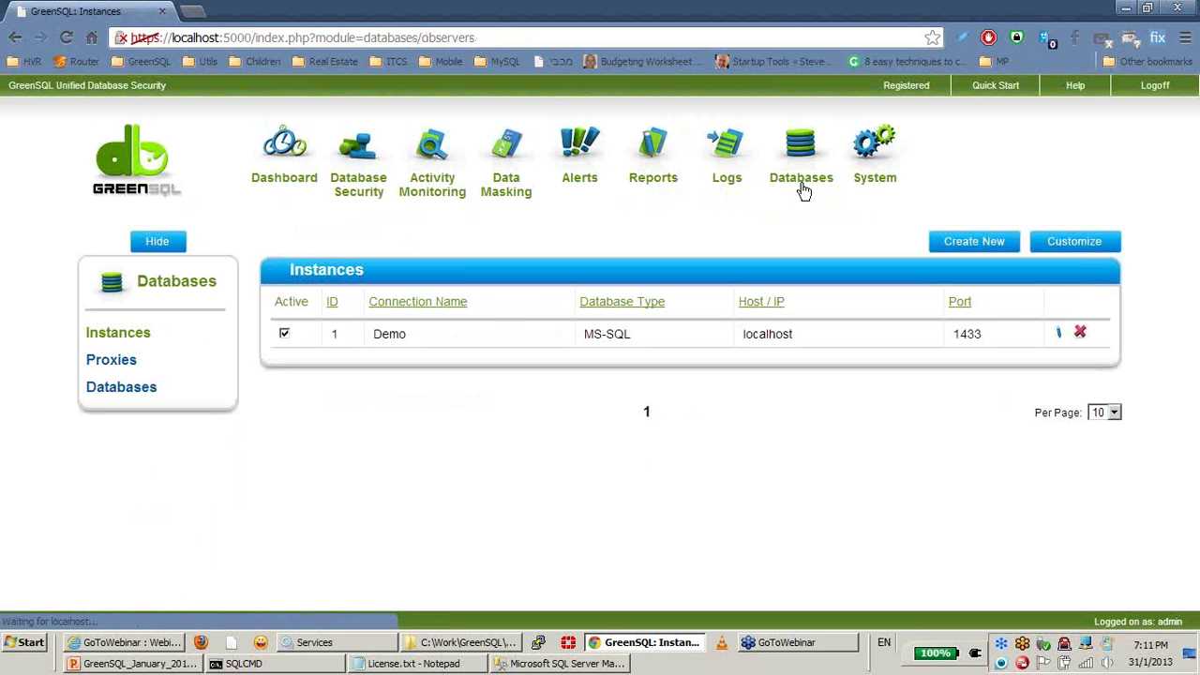
pyautogui.click(119, 397)
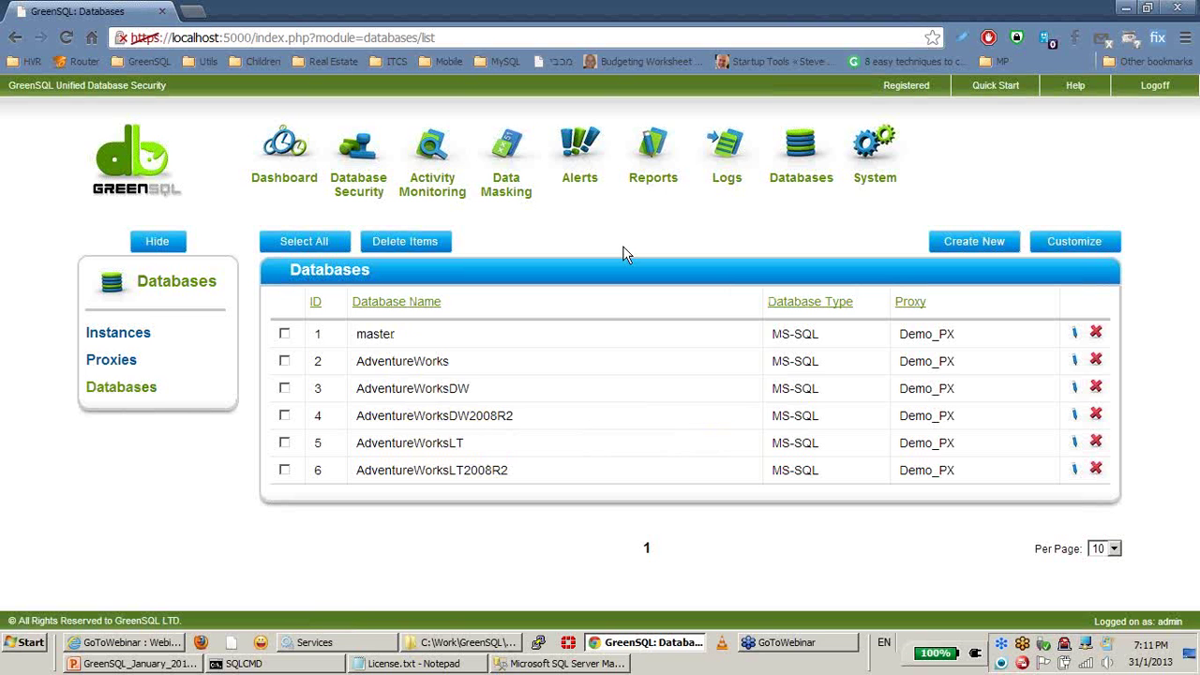
pyautogui.click(244, 663)
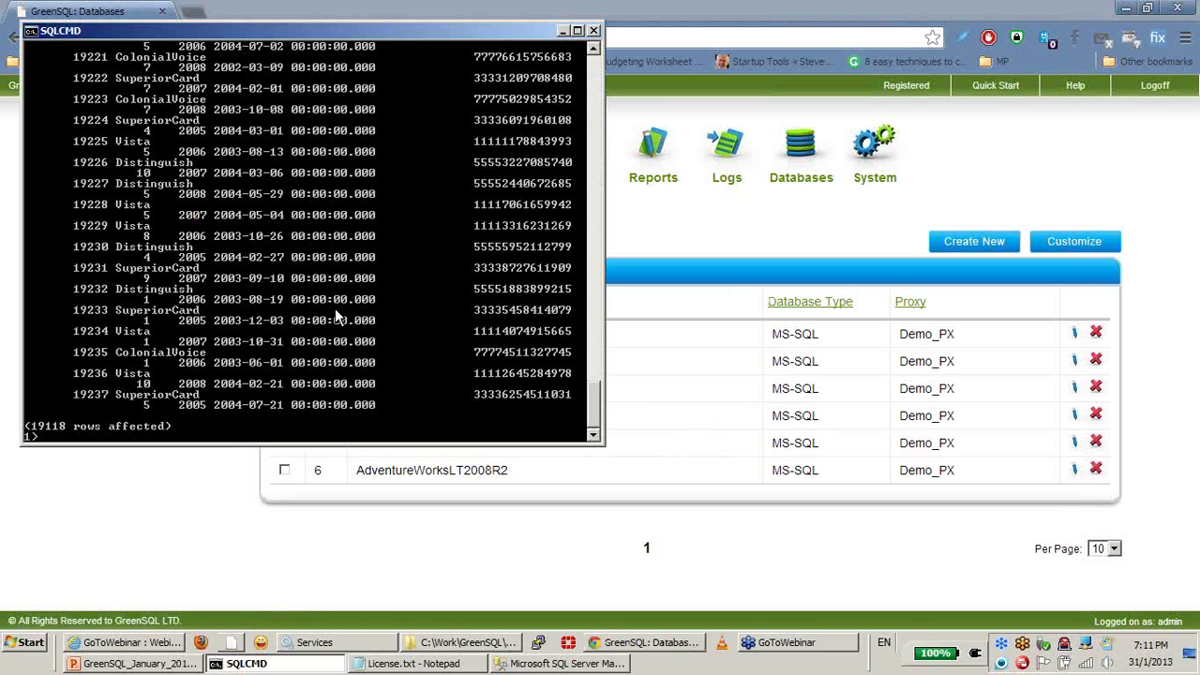
pyautogui.click(748, 242)
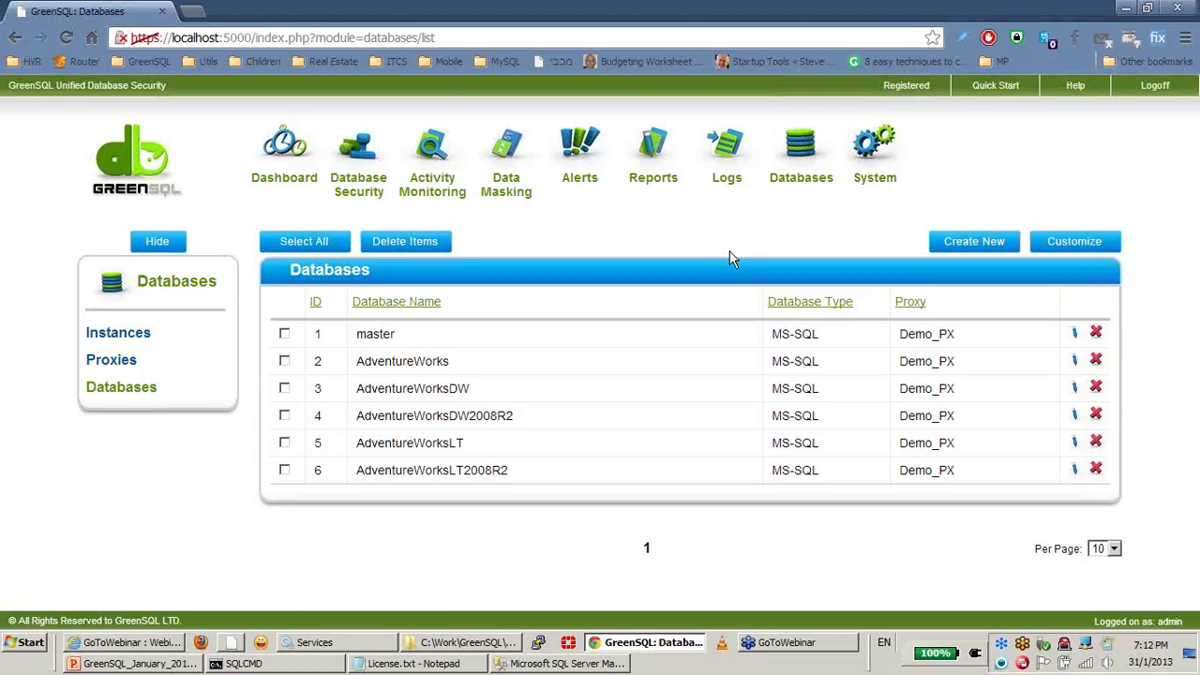
# Step: View the Database Security Policy rules
pyautogui.click(360, 195)
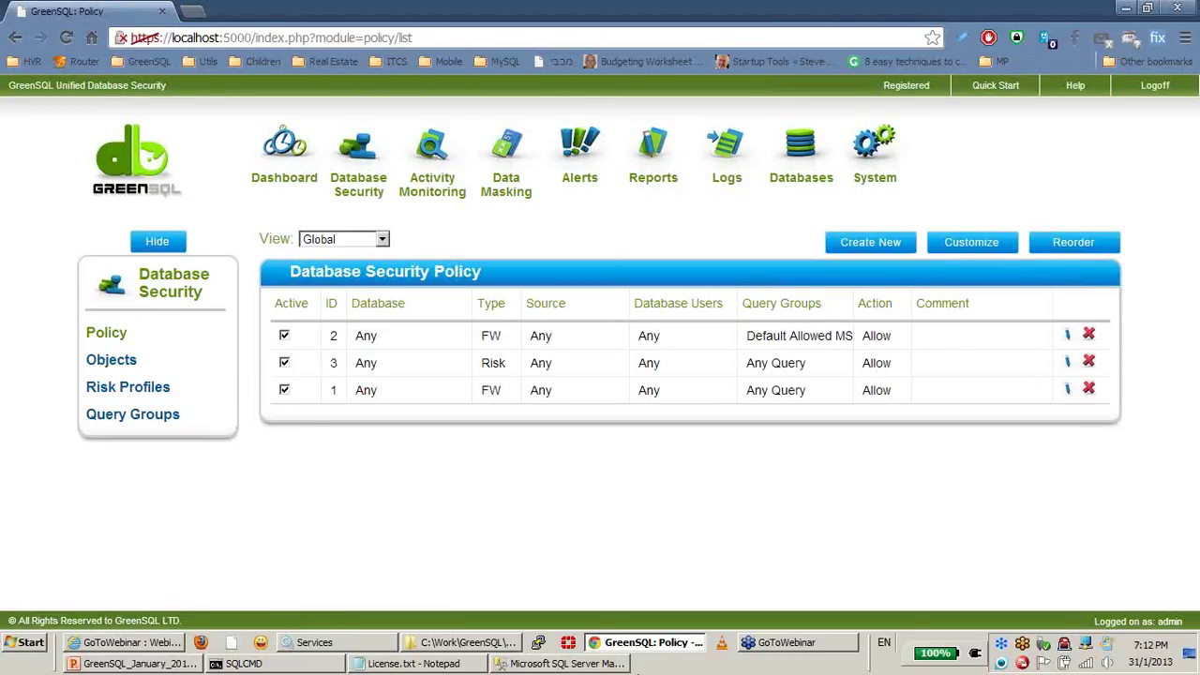
pyautogui.hotkey('alt', 'Tab')
pyautogui.click(527, 182)
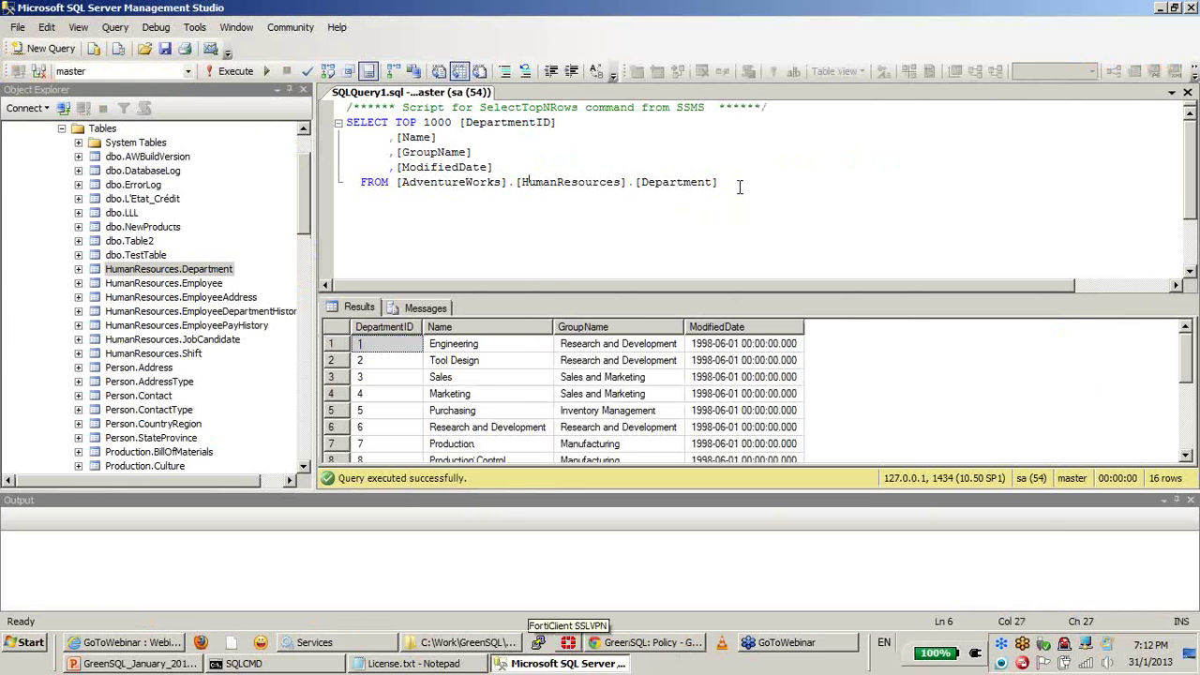
# Step: Delete the Department query text and open the Easy 1-2-3 folder's SQL Injection Demo.sql options
pyautogui.moveTo(740, 185); pyautogui.dragTo(302, 102)
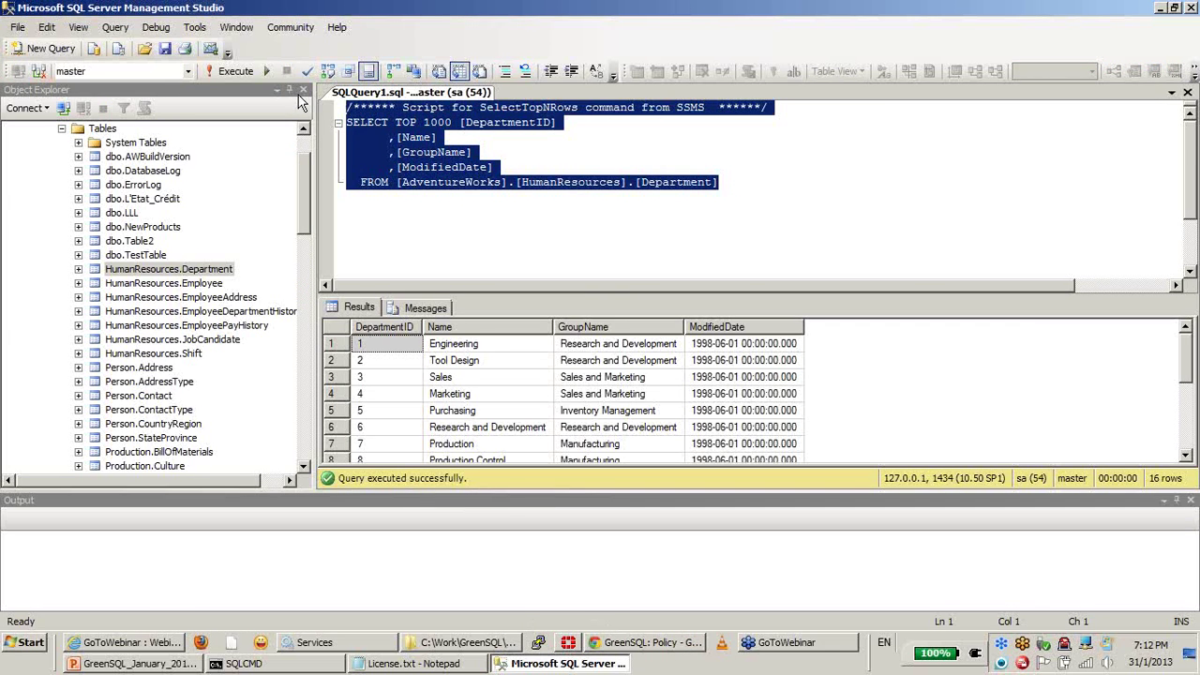
pyautogui.press('Delete')
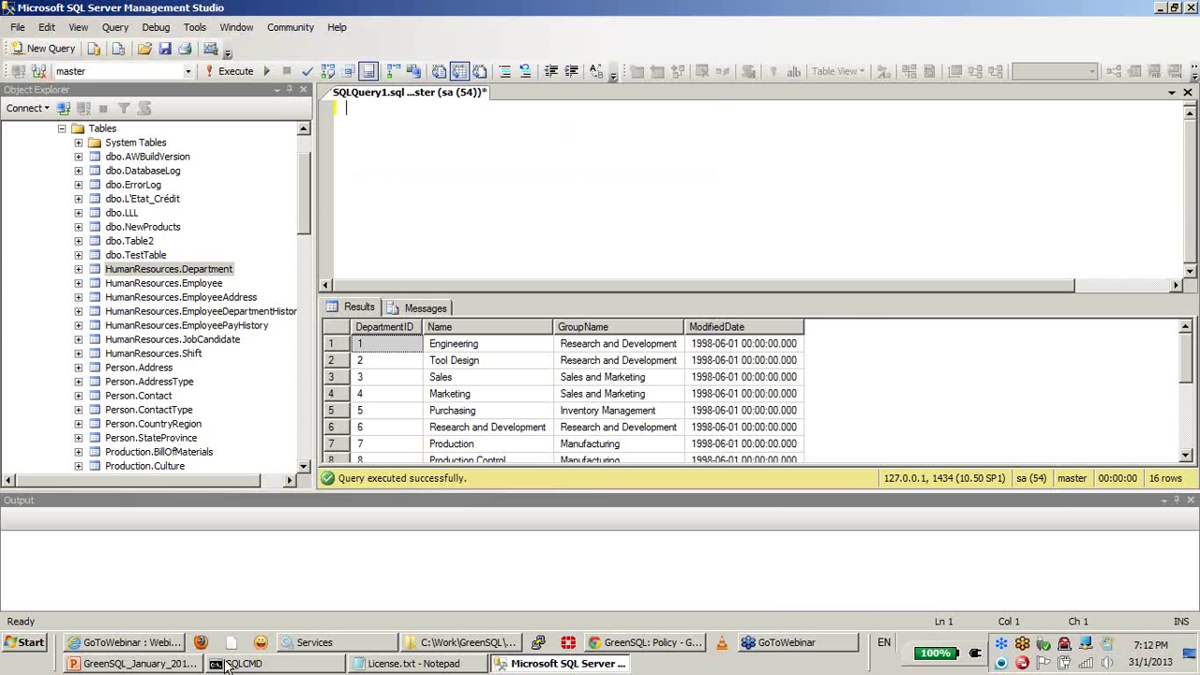
pyautogui.click(431, 645)
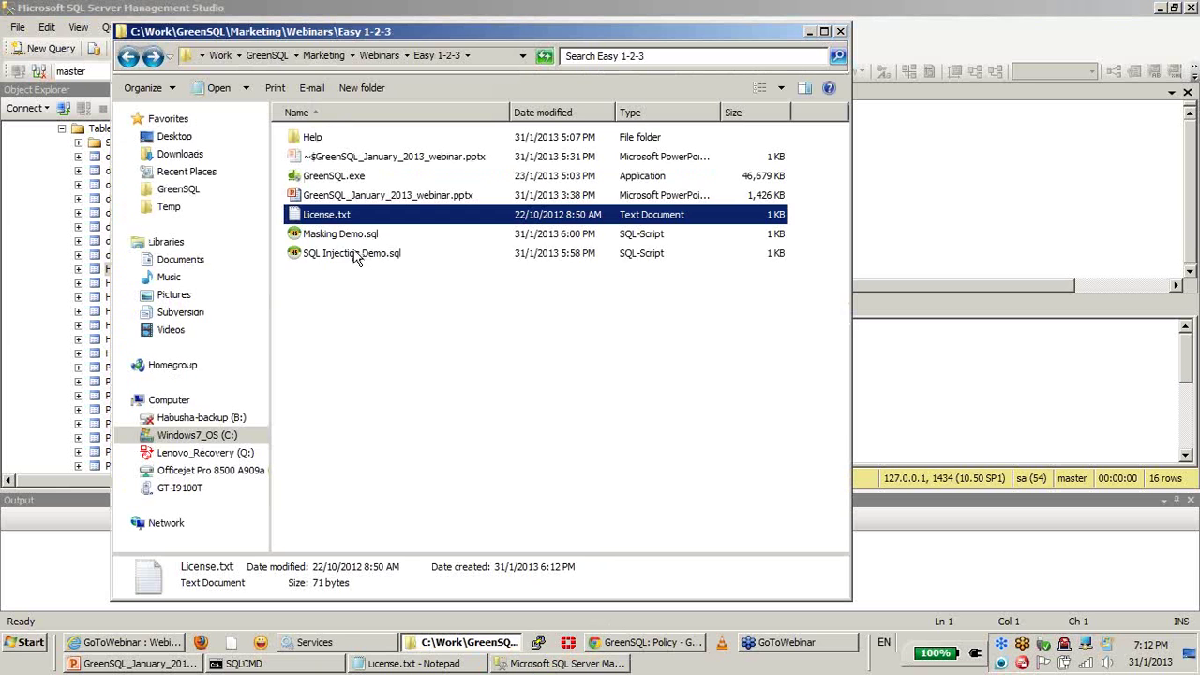
pyautogui.rightClick(354, 258)
# Step: Copy the whole SQL Injection Demo.sql script from Notepad++, then close Notepad++
pyautogui.click(421, 335)
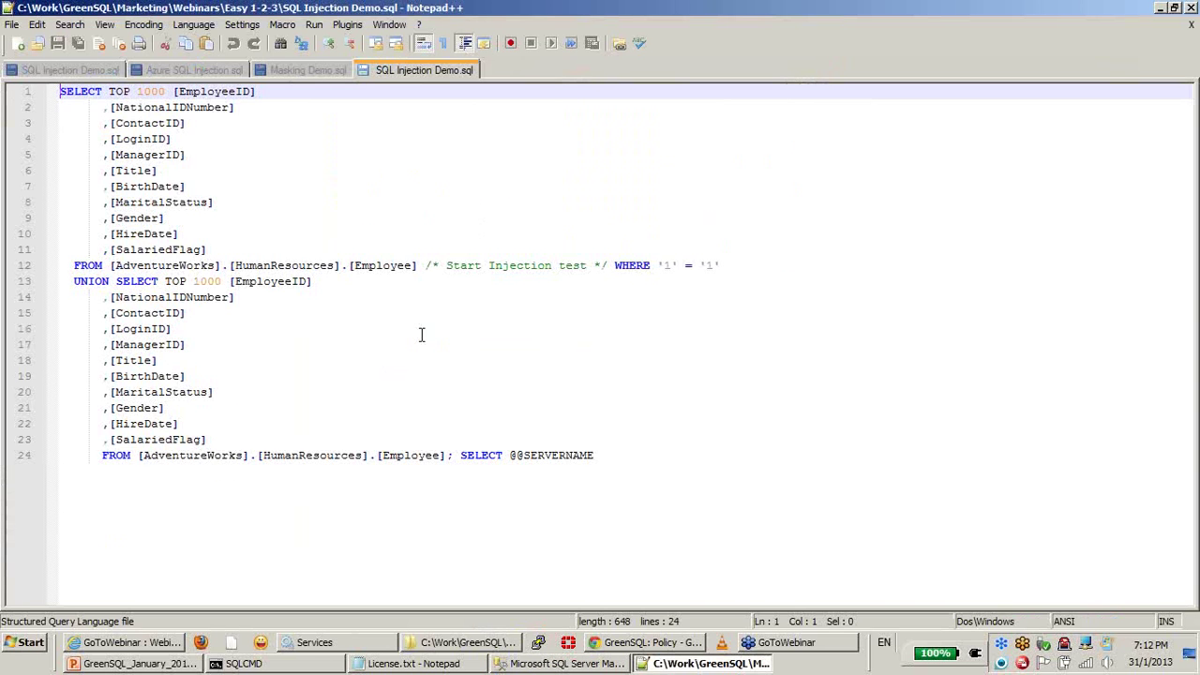
pyautogui.hotkey('ctrl', 'a')
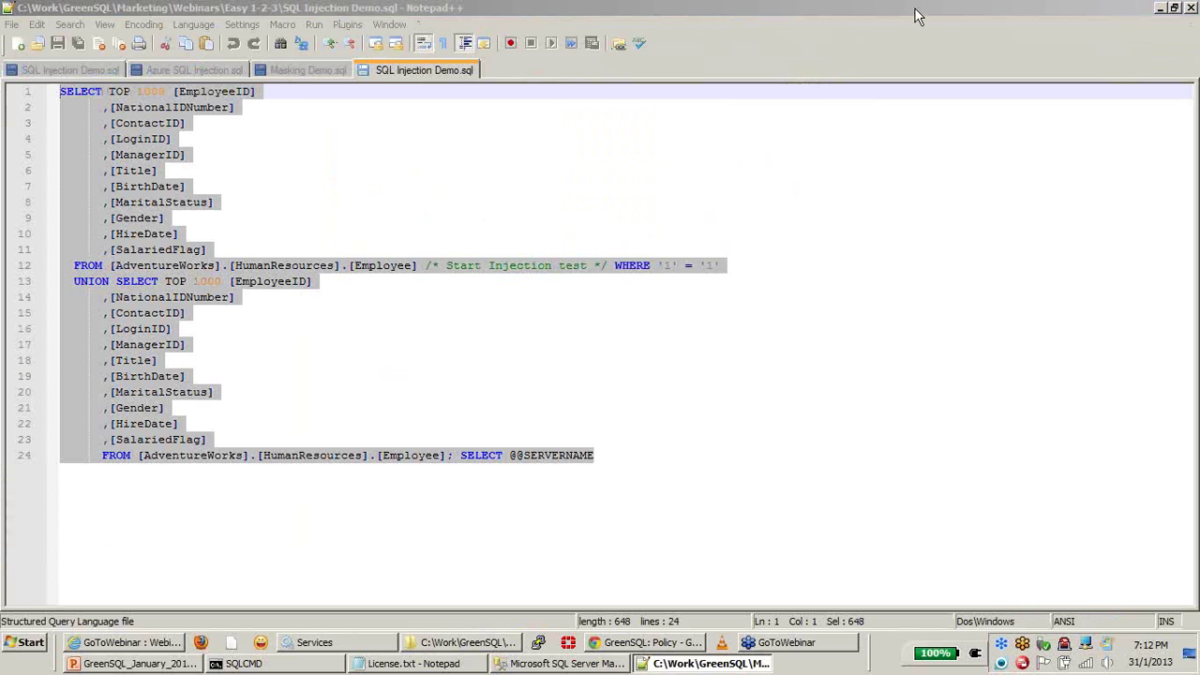
pyautogui.click(1187, 13)
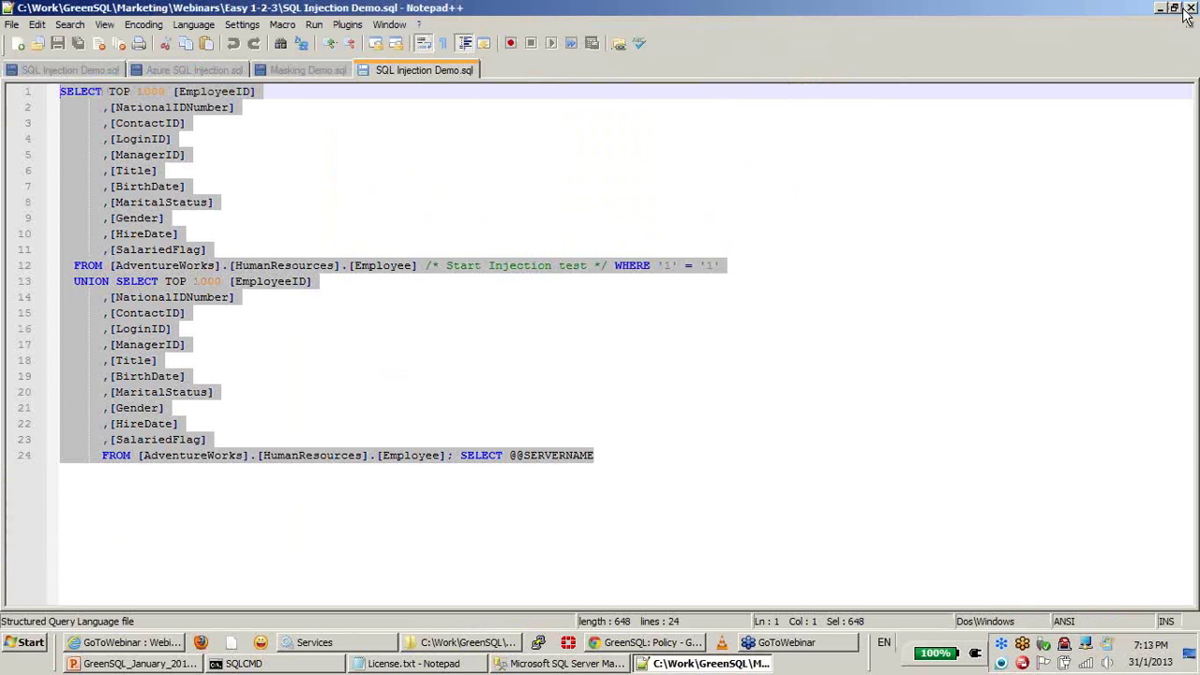
pyautogui.click(1188, 13)
pyautogui.click(964, 236)
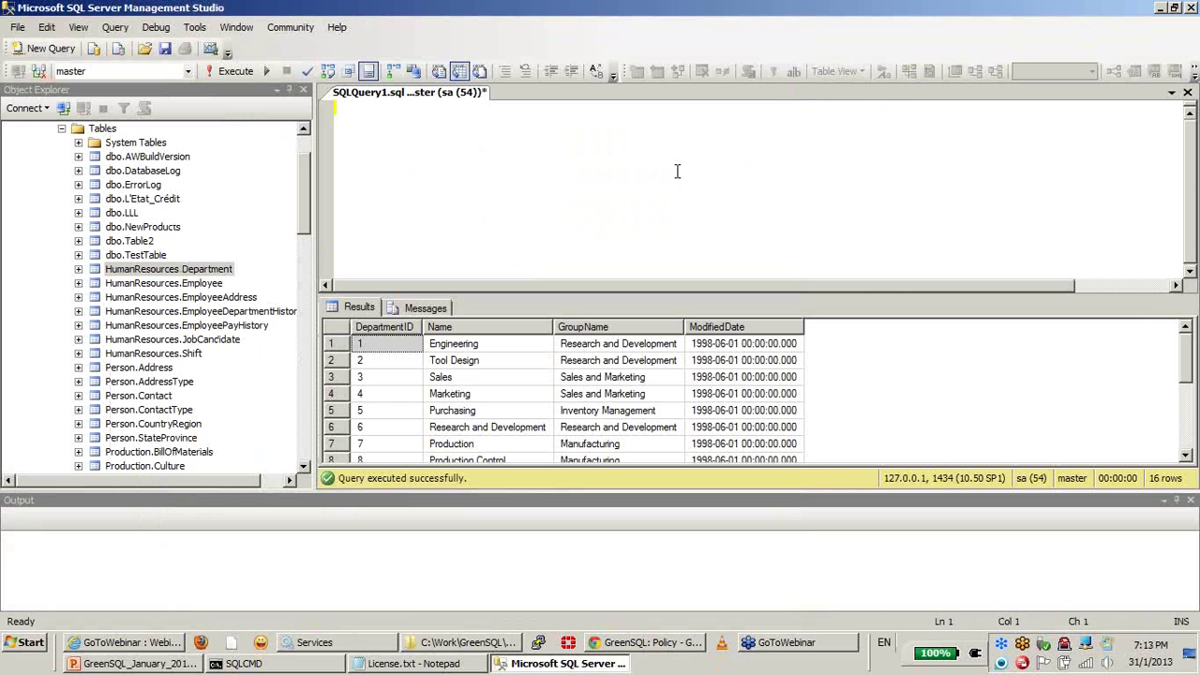
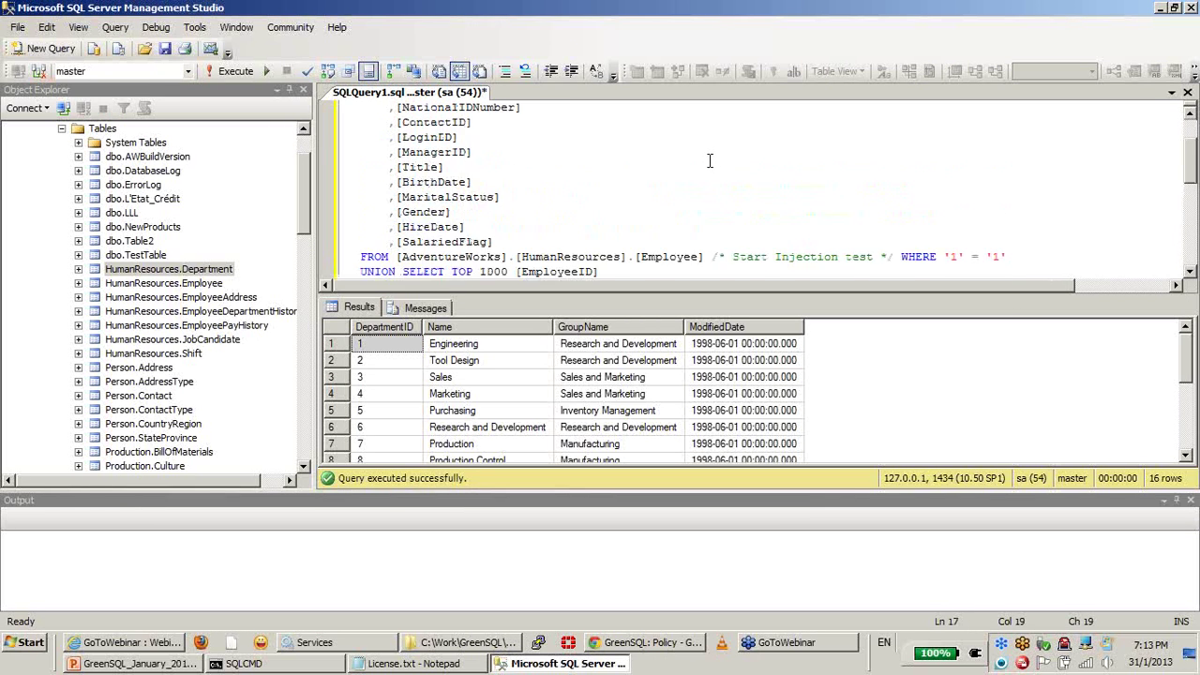
pyautogui.scroll(1, 710, 160)
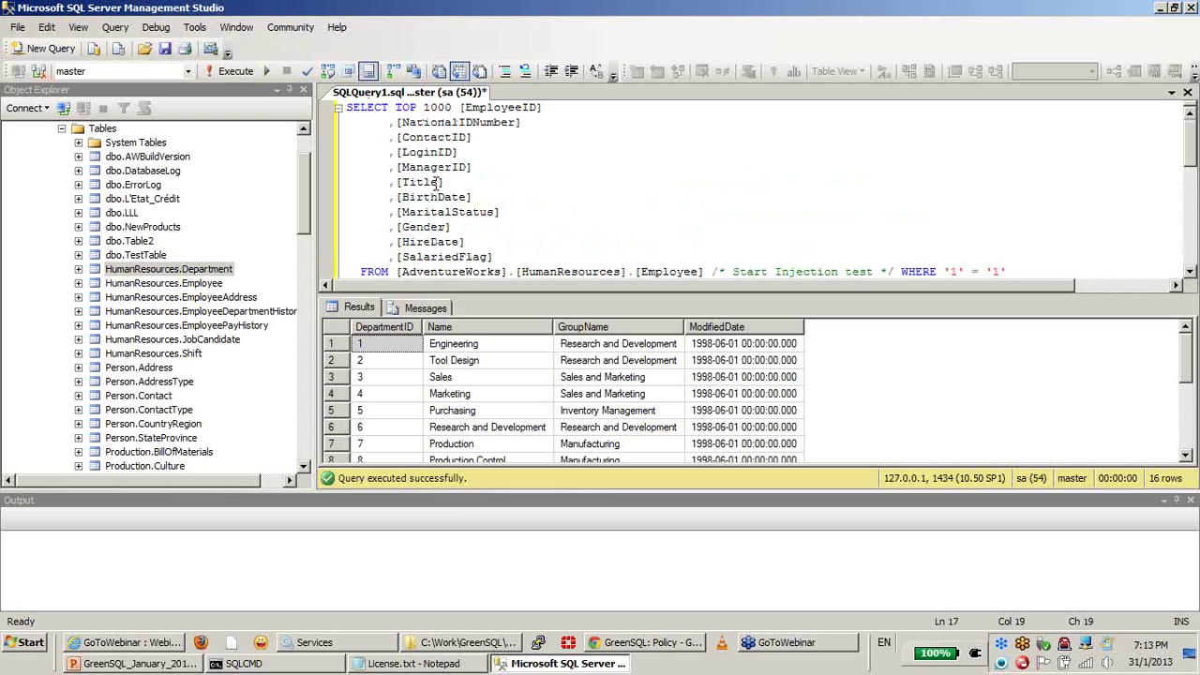
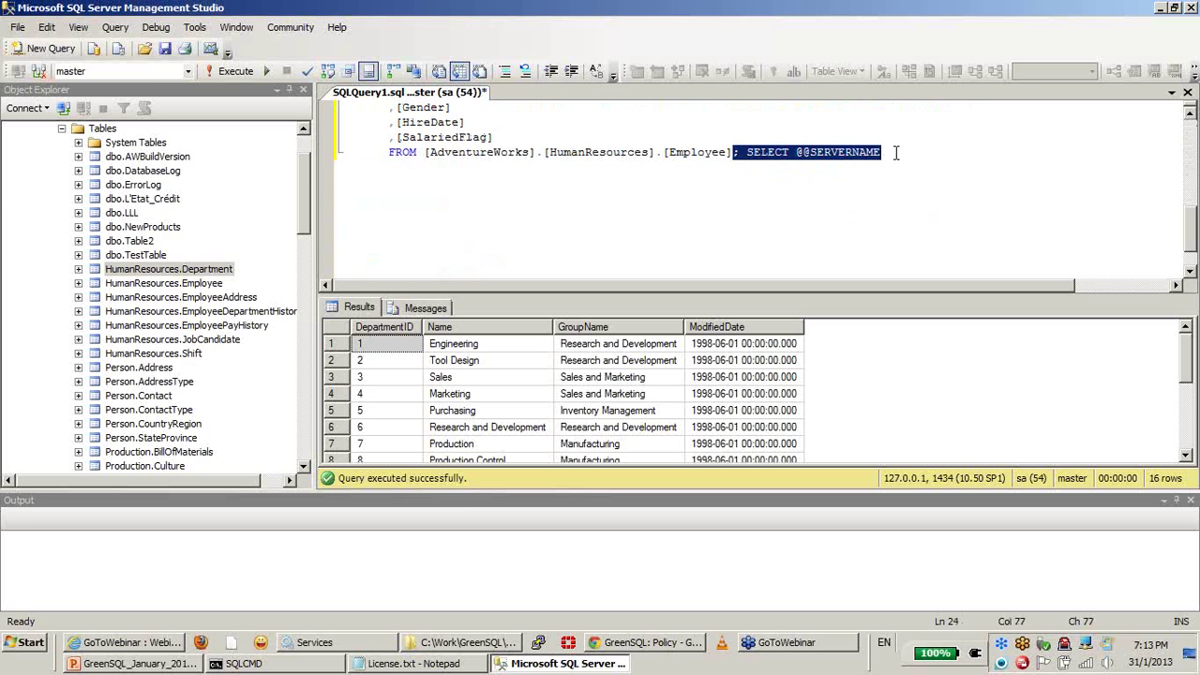
pyautogui.click(850, 212)
pyautogui.hotkey('ctrl', 'z')
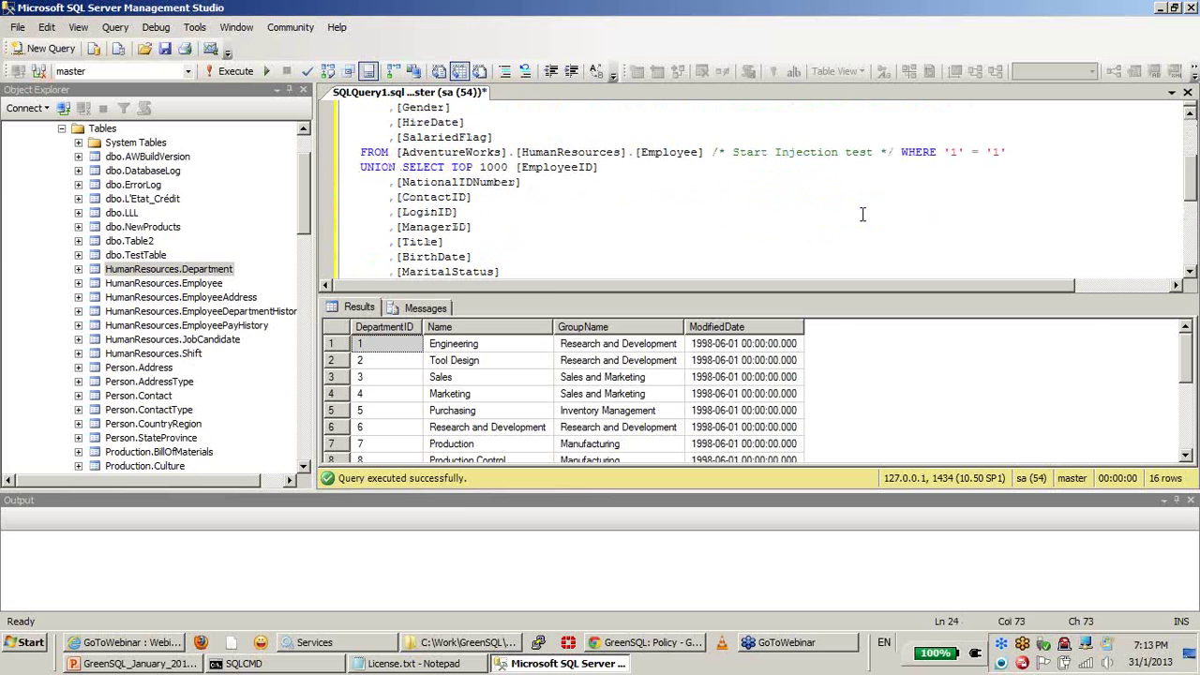
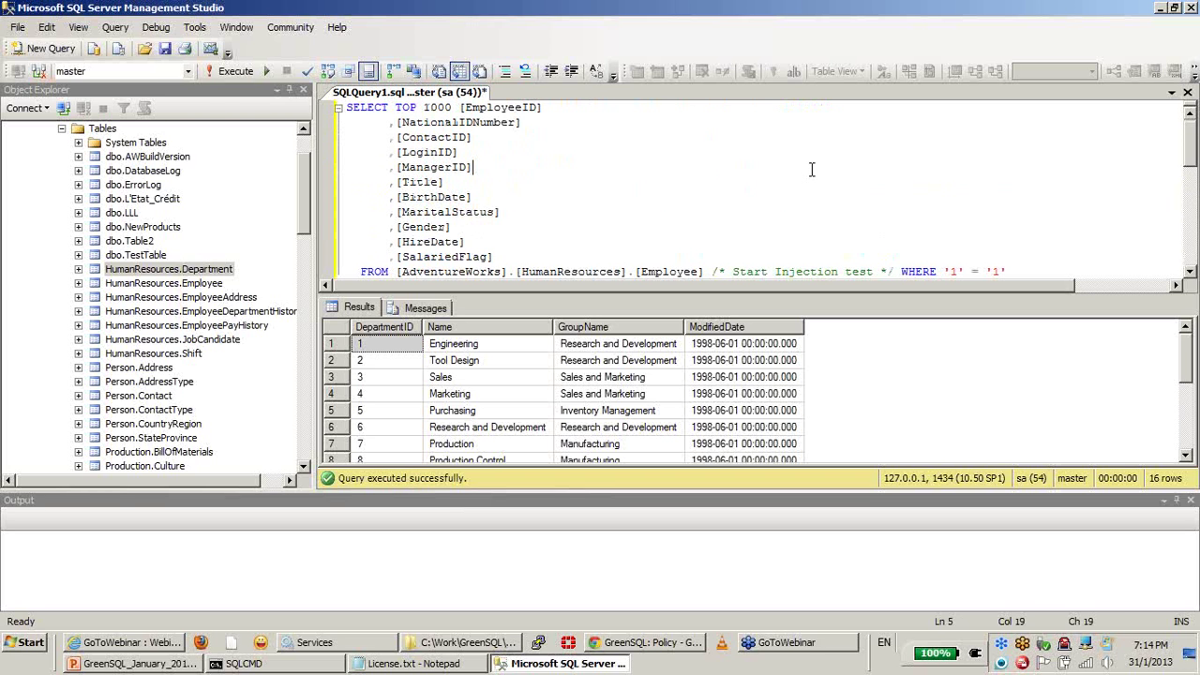
# Step: Rerun the injection-test Employee query in SSMS (291 rows), then bring the GreenSQL policy page forward
pyautogui.click(239, 72)
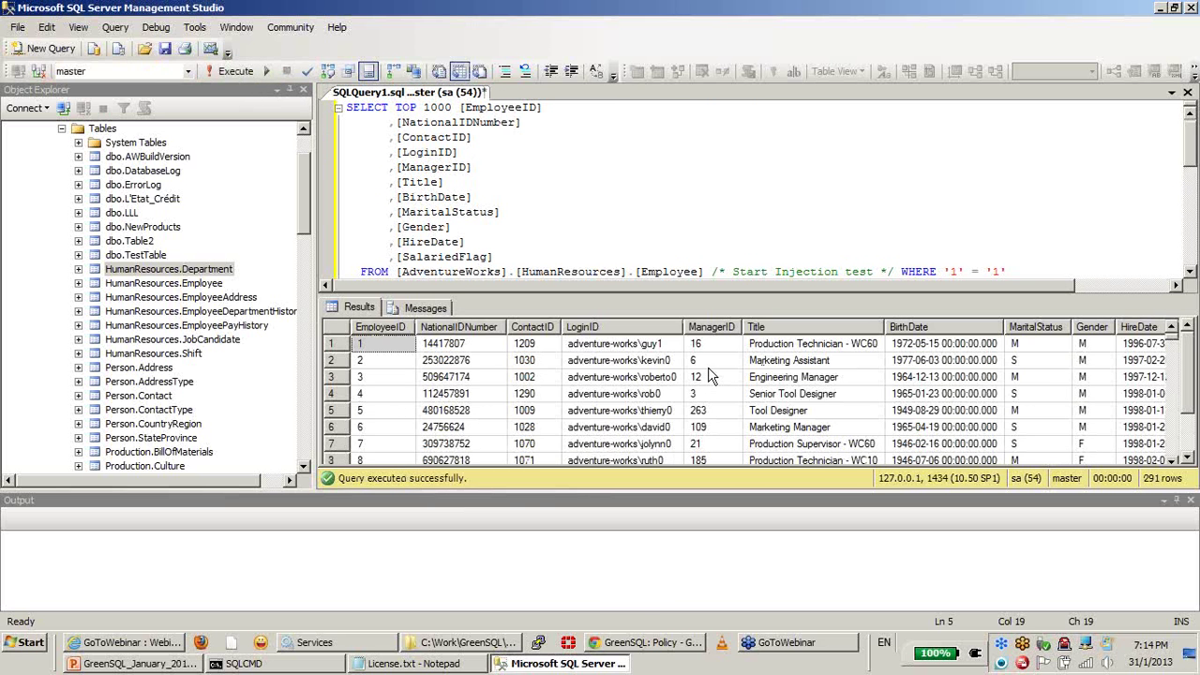
pyautogui.click(705, 360)
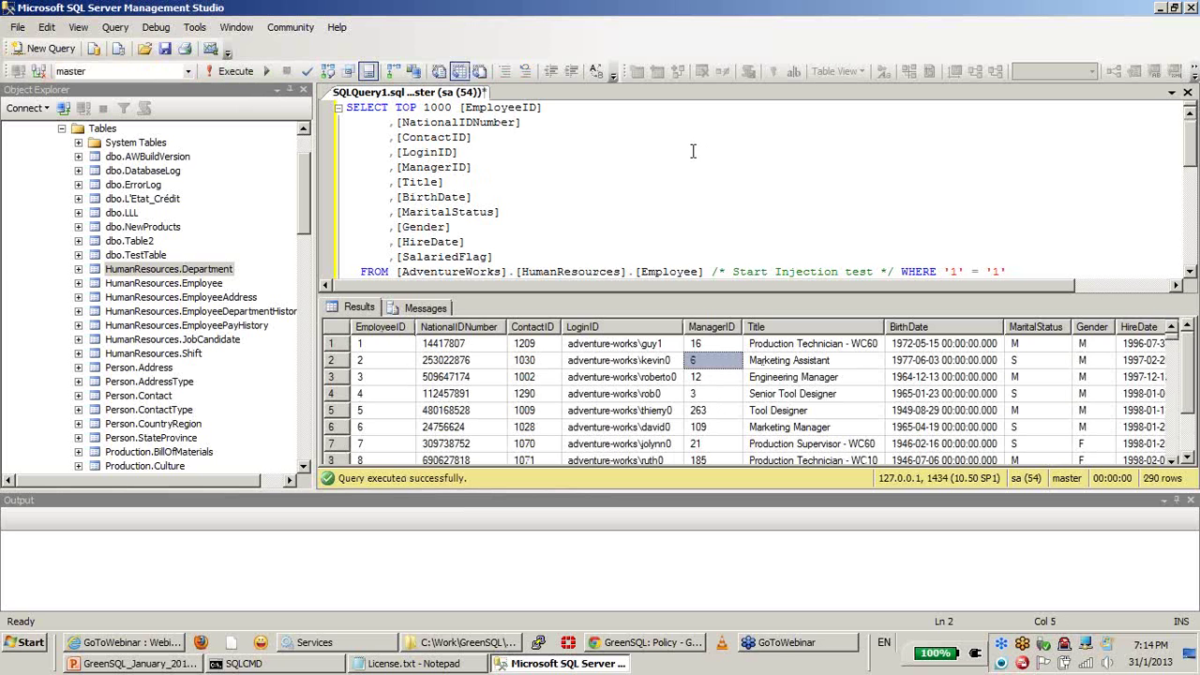
pyautogui.click(609, 643)
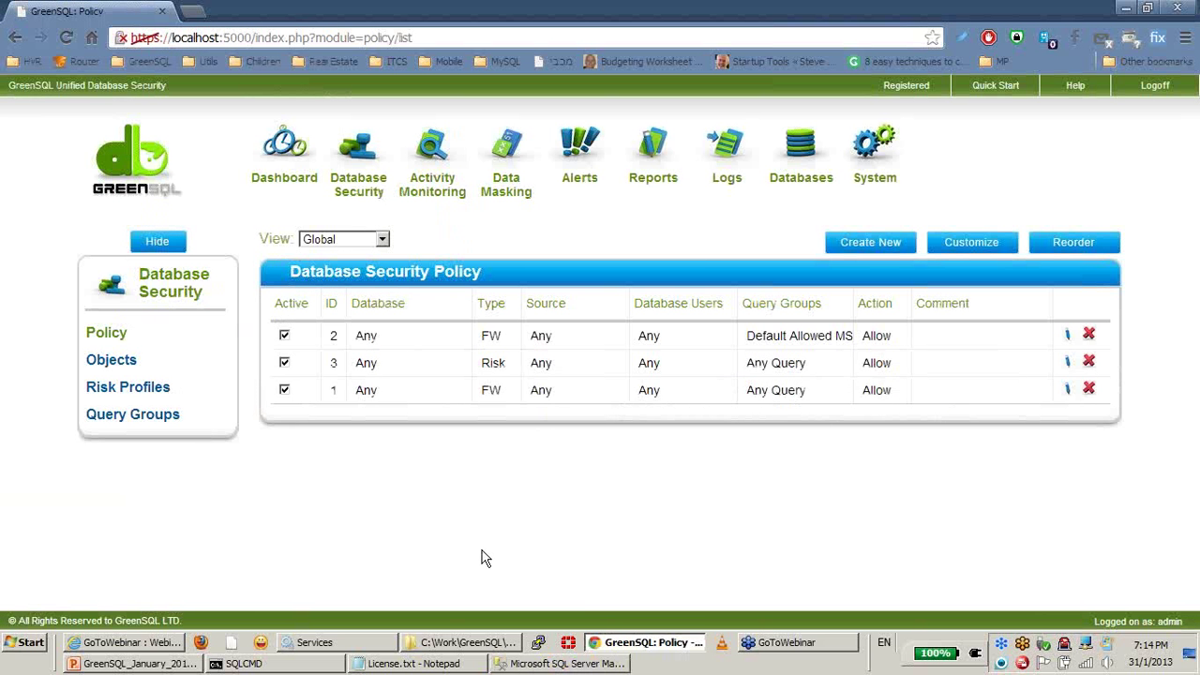
# Step: Look over the dashboard, then view the Injection Patterns list under Query Groups
pyautogui.click(287, 150)
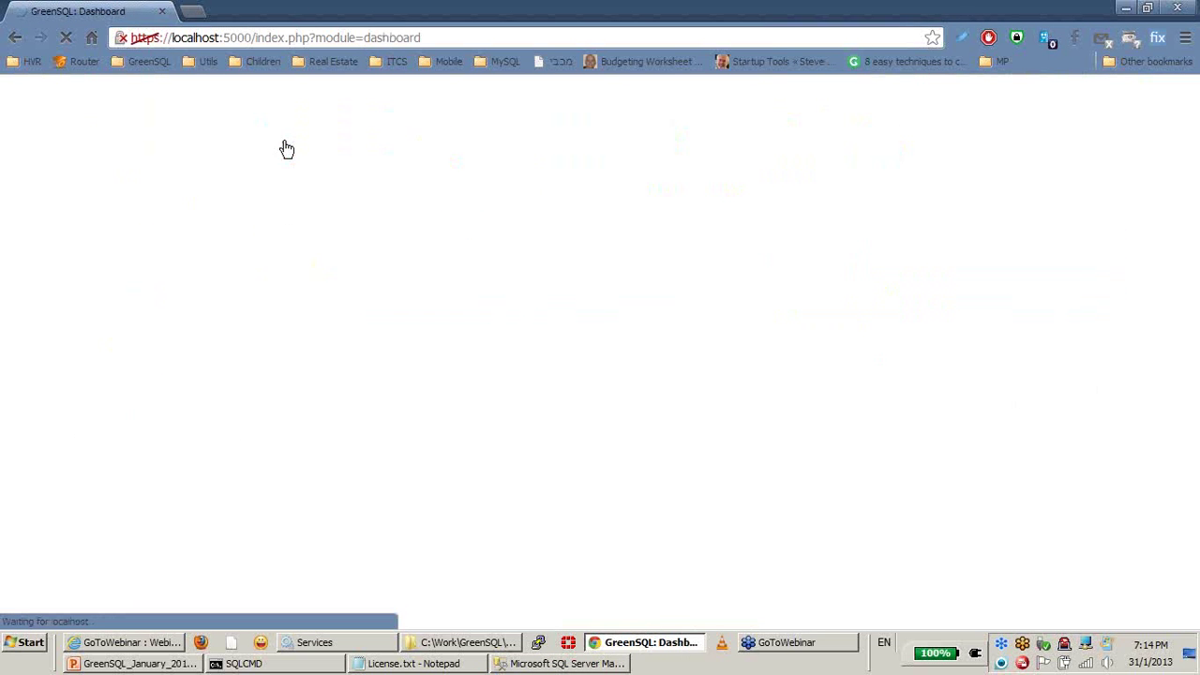
pyautogui.scroll(-3, 419, 252)
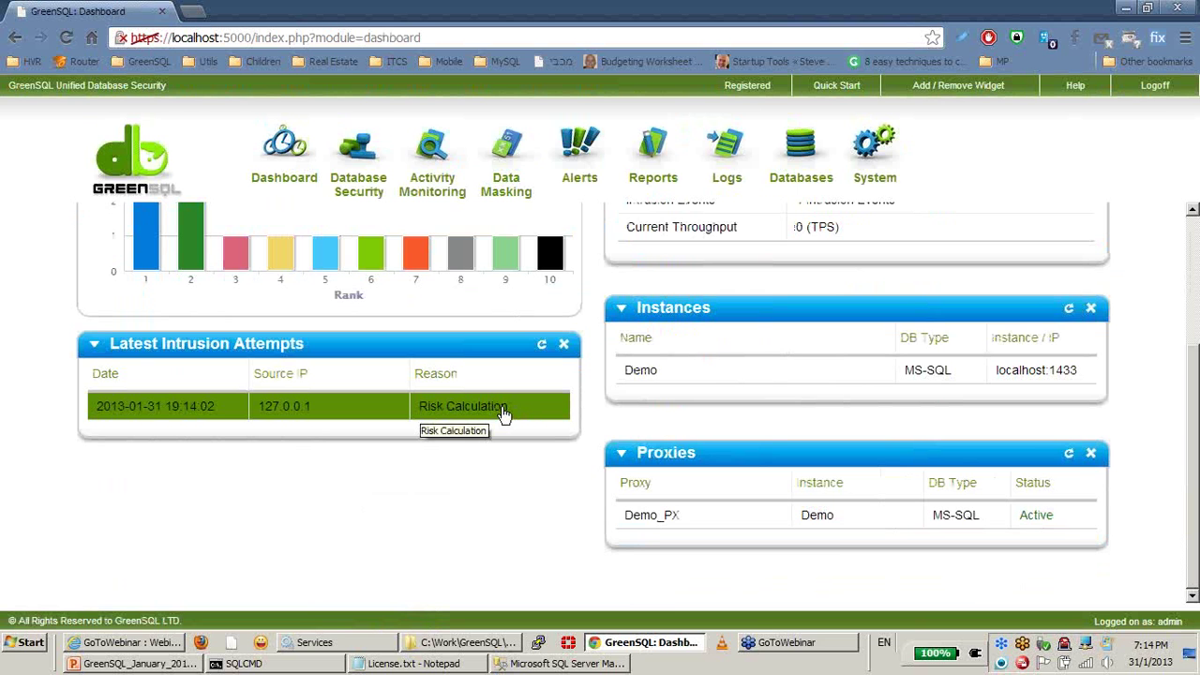
pyautogui.scroll(3, 502, 416)
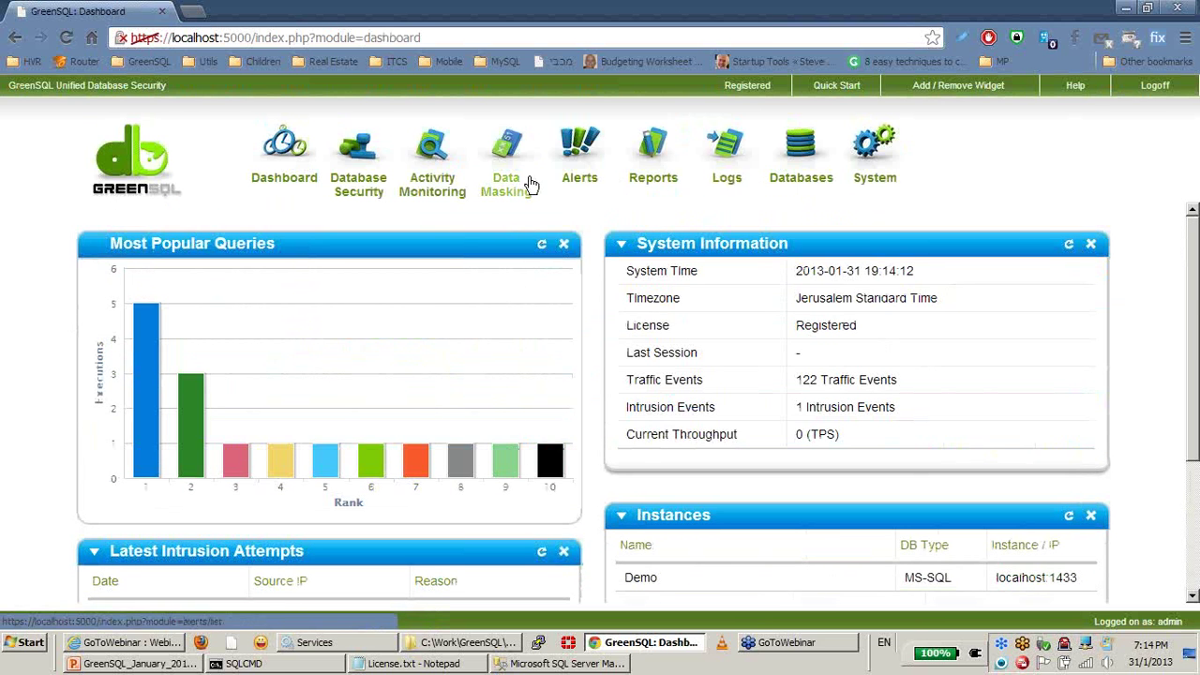
pyautogui.click(344, 185)
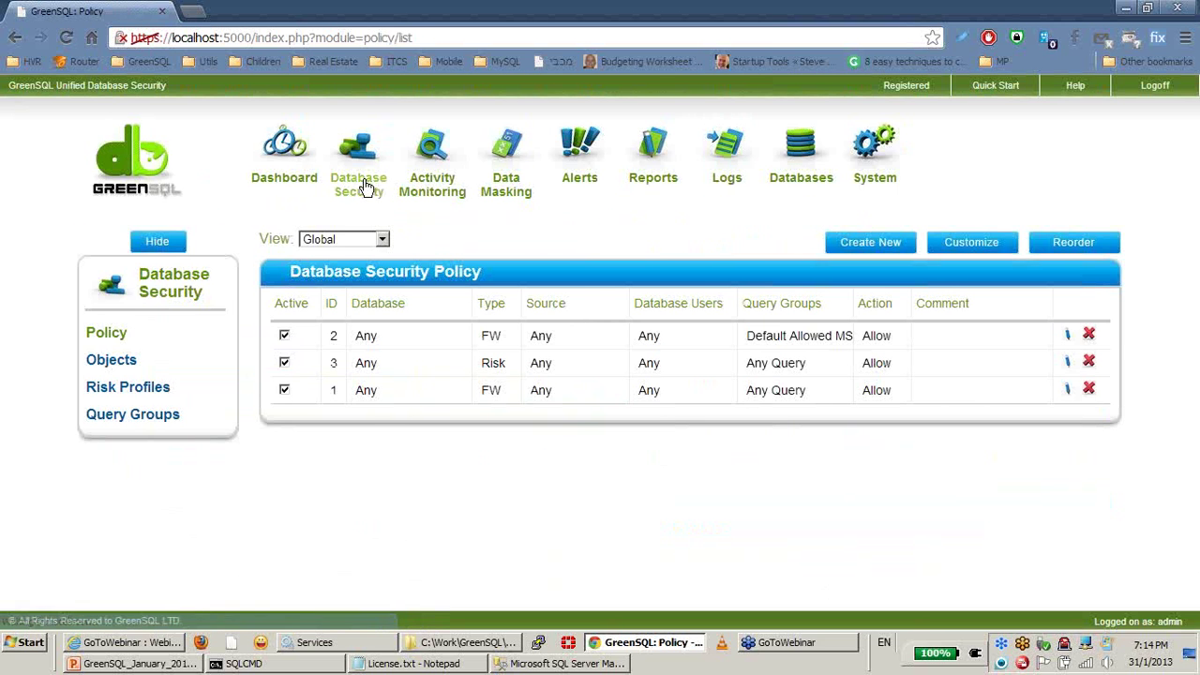
pyautogui.click(114, 422)
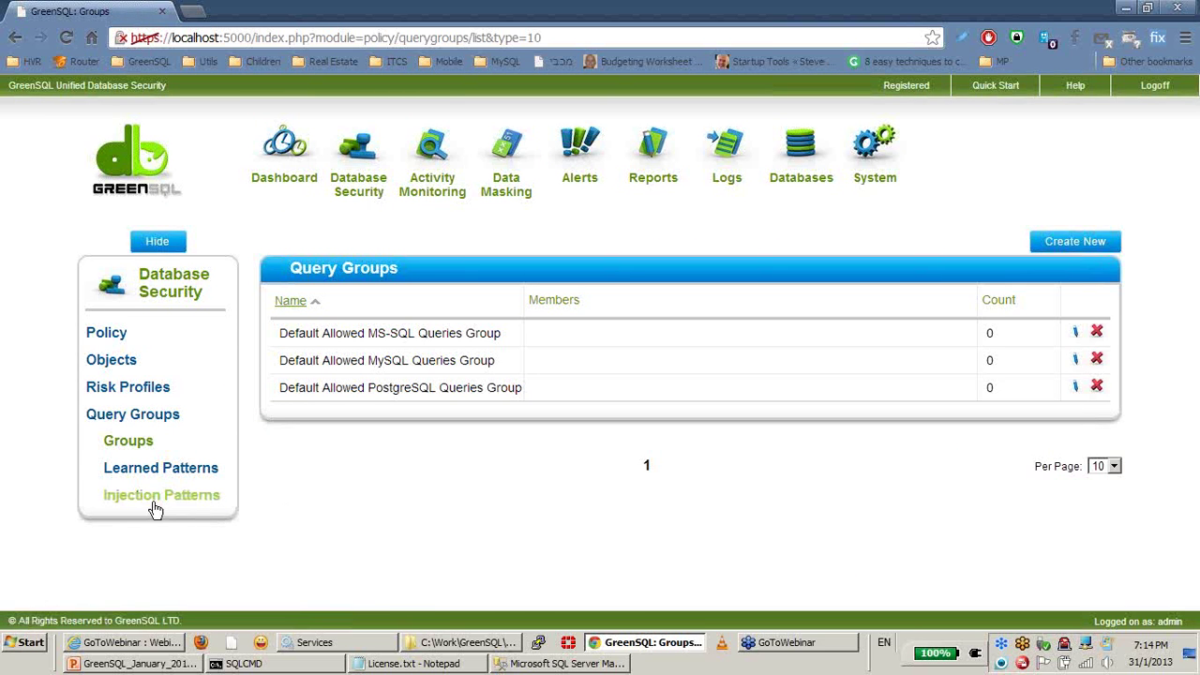
pyautogui.click(158, 506)
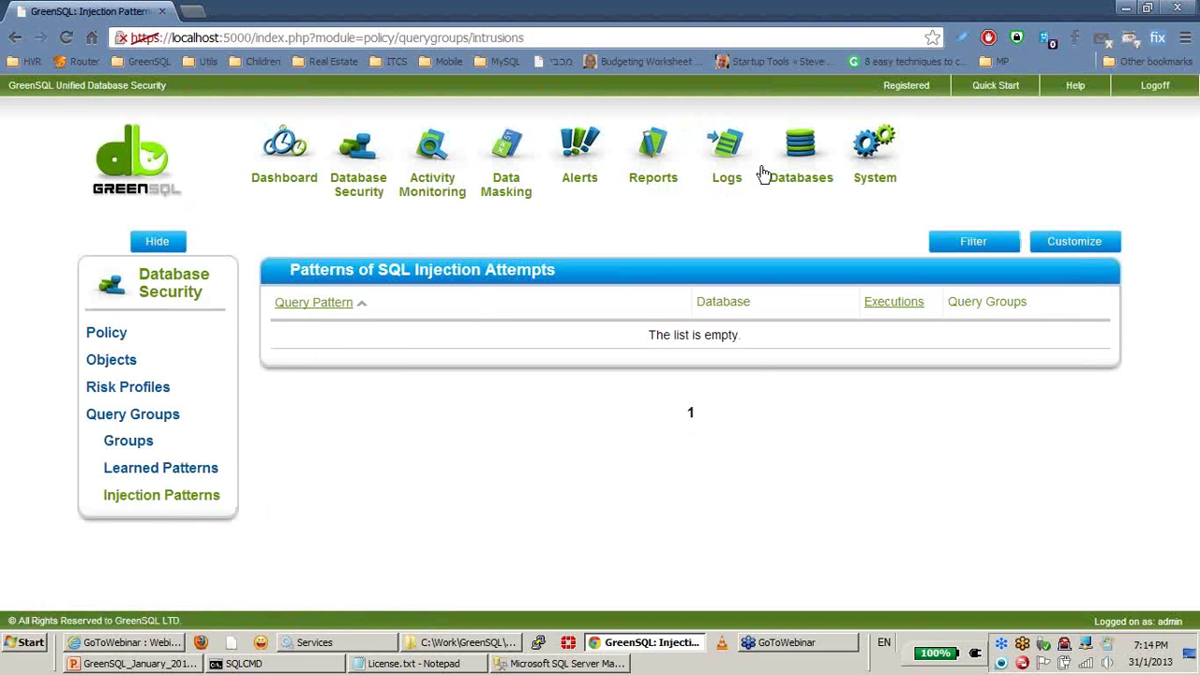
# Step: Set the statistics refresh interval to 1 Minute in System Configuration and save
pyautogui.click(872, 167)
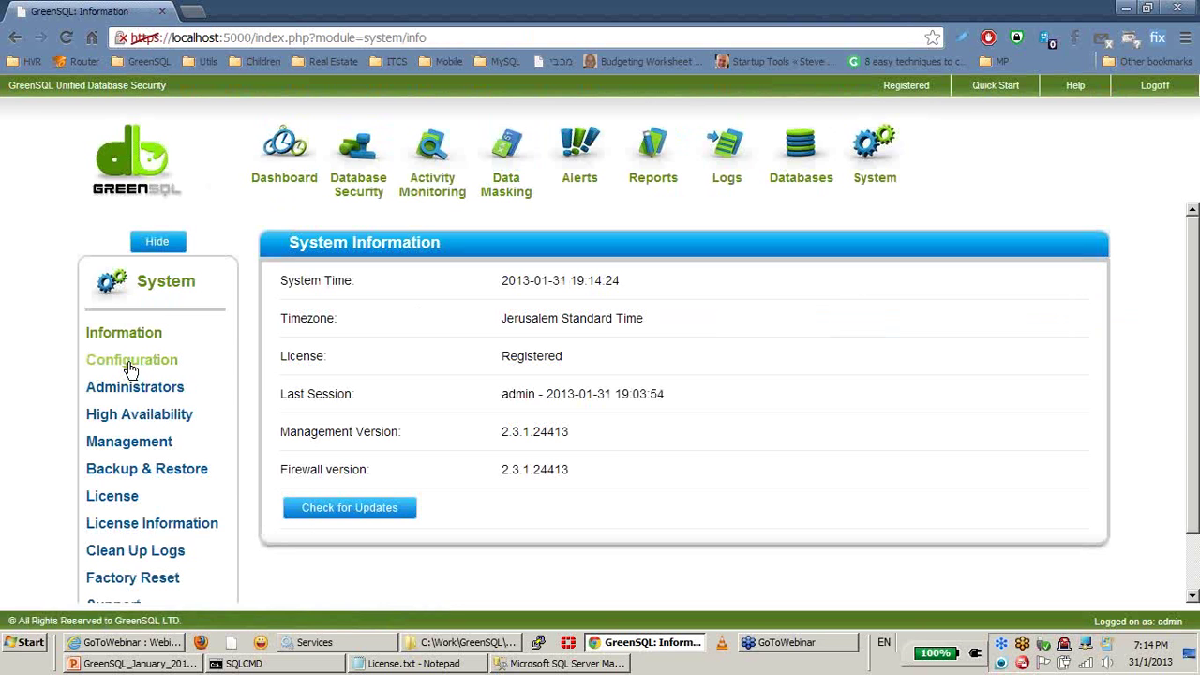
pyautogui.click(94, 361)
pyautogui.click(741, 393)
pyautogui.click(739, 409)
pyautogui.click(685, 472)
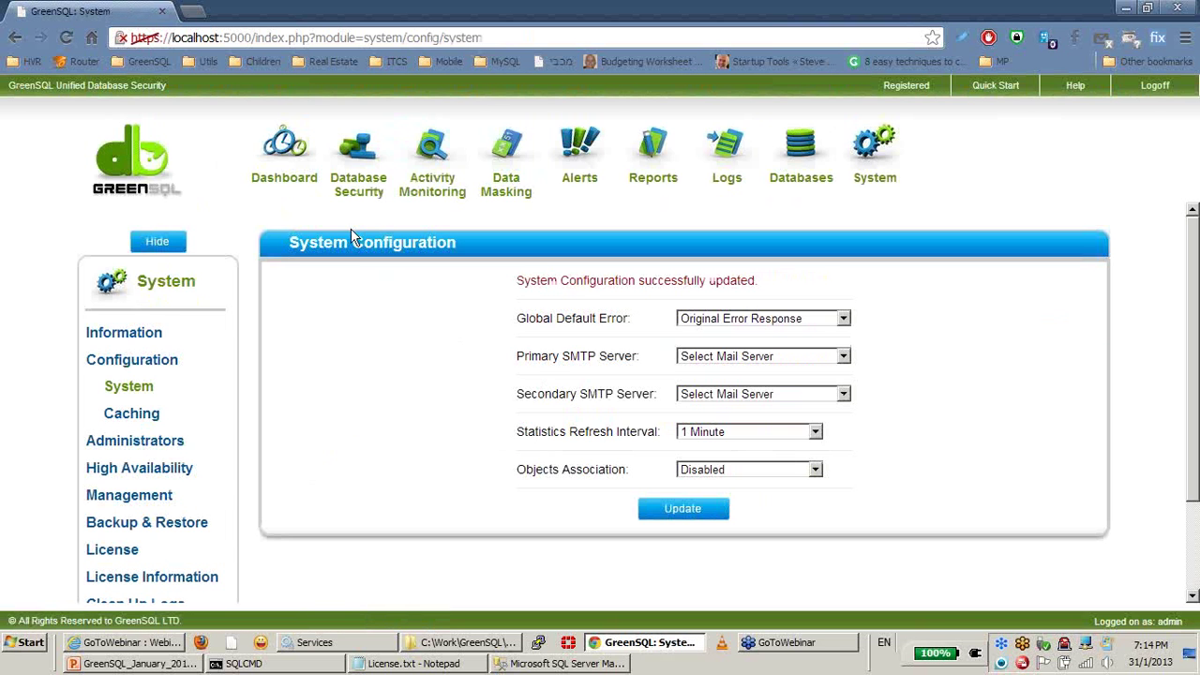
# Step: Reopen Injection Patterns, now showing the employee select-top pattern on master with 1 execution
pyautogui.click(366, 204)
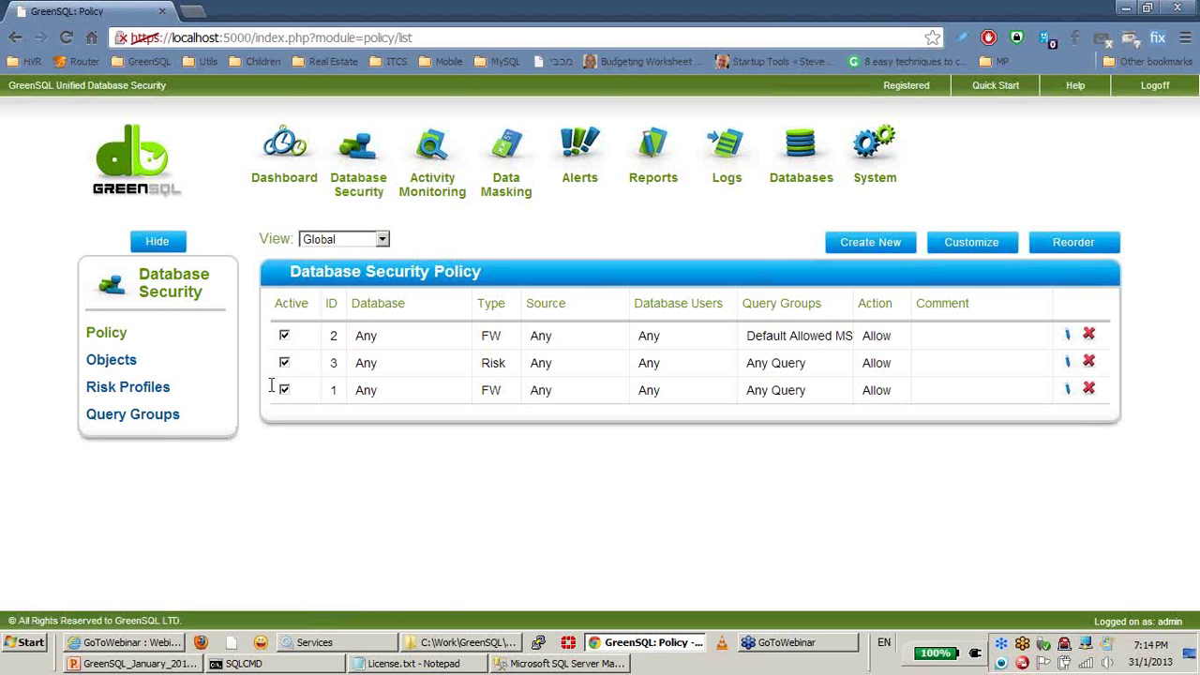
pyautogui.click(157, 424)
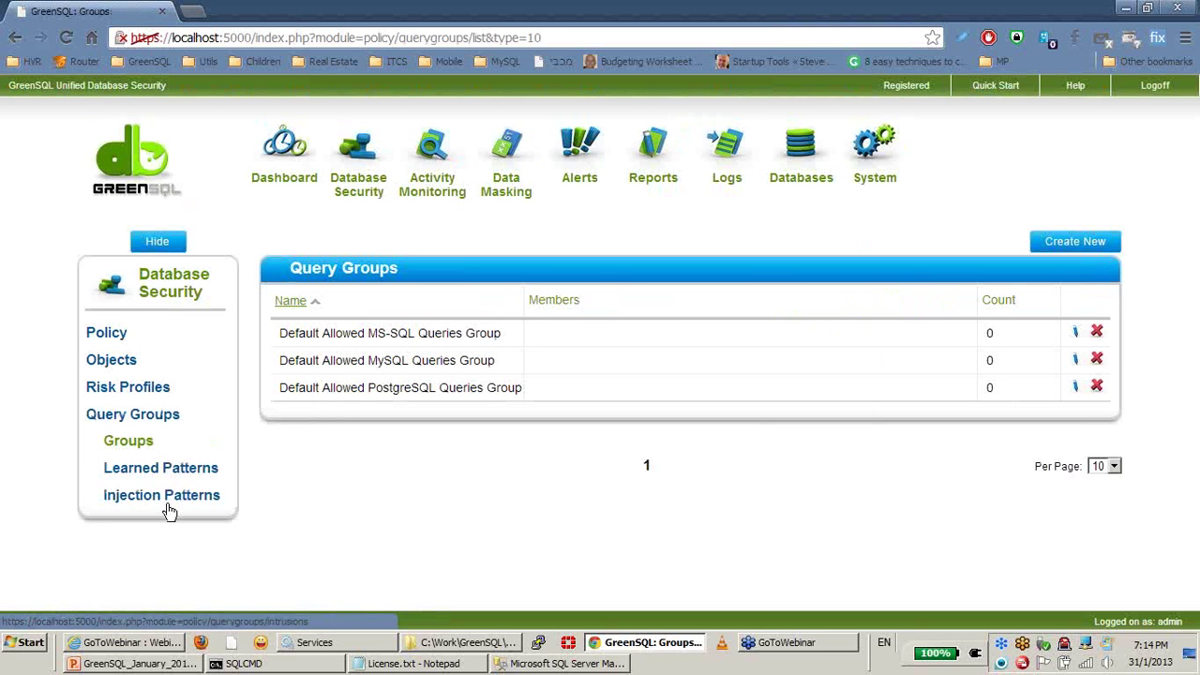
pyautogui.click(167, 502)
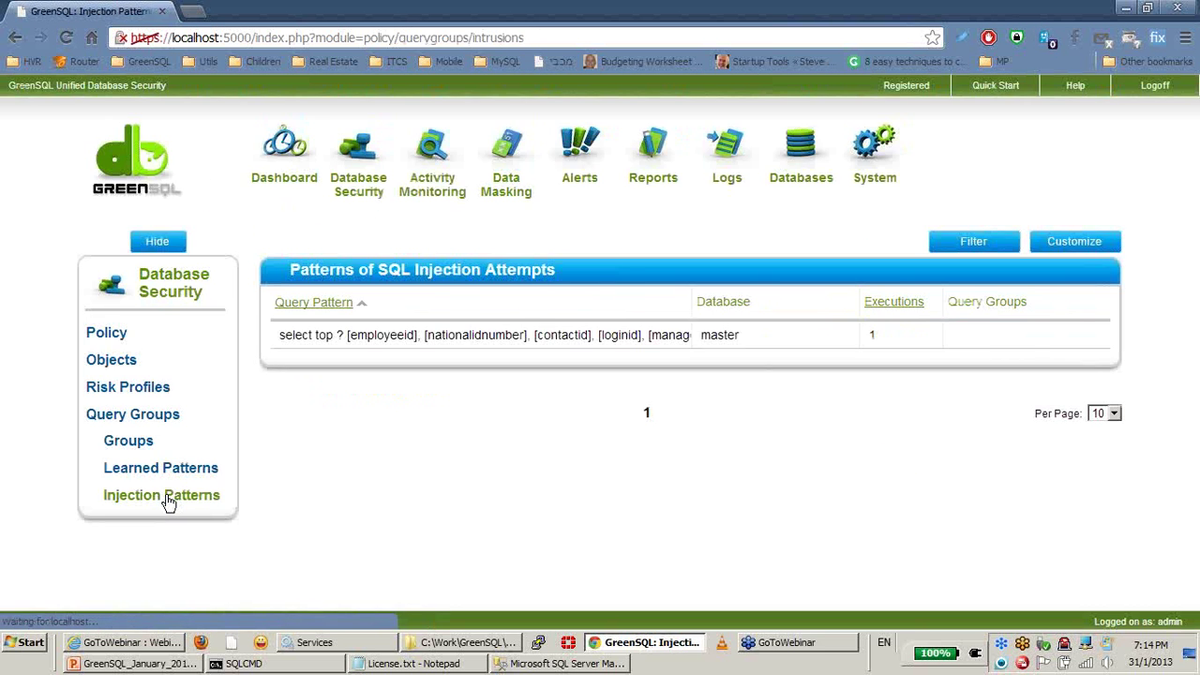
pyautogui.click(572, 351)
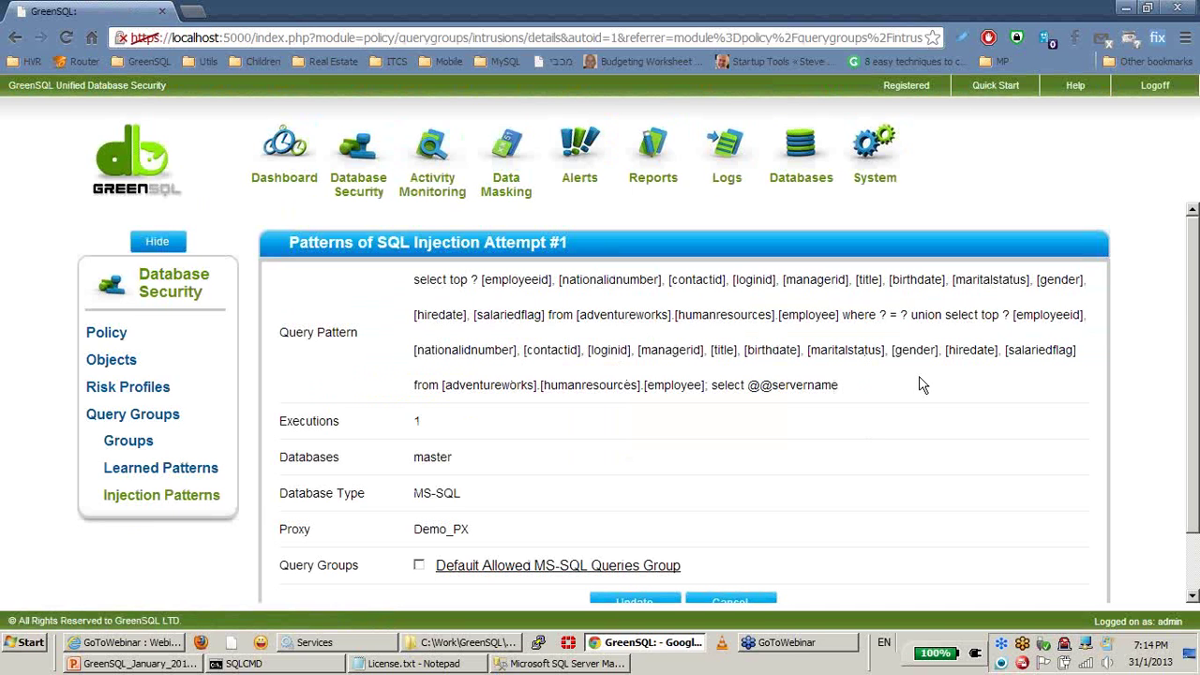
pyautogui.tripleClick(426, 431)
pyautogui.click(525, 429)
pyautogui.tripleClick(413, 534)
pyautogui.click(590, 426)
pyautogui.click(419, 565)
pyautogui.scroll(-1, 848, 485)
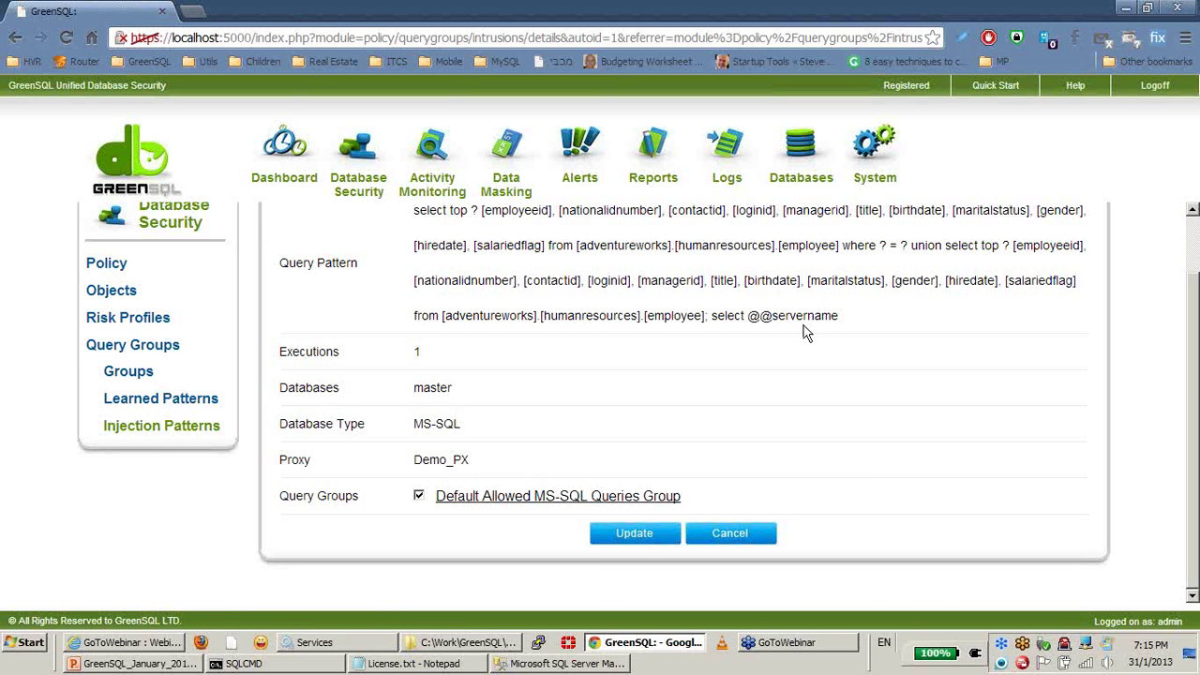
pyautogui.scroll(1, 806, 333)
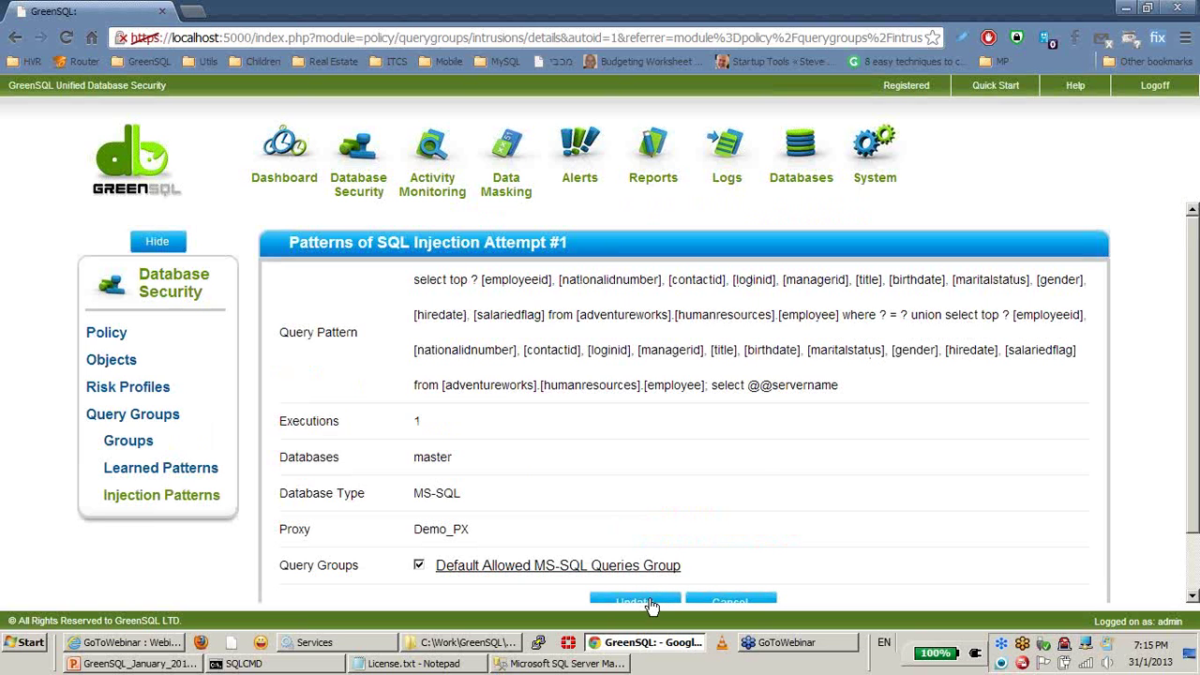
pyautogui.scroll(-1, 767, 459)
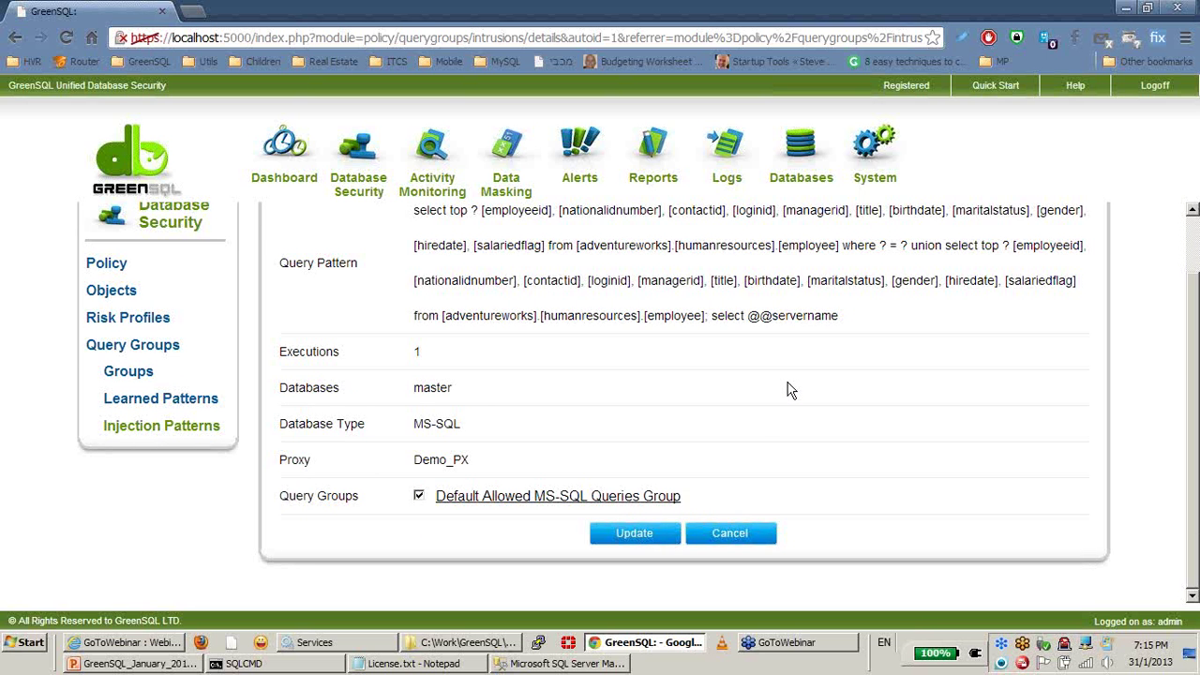
pyautogui.click(756, 534)
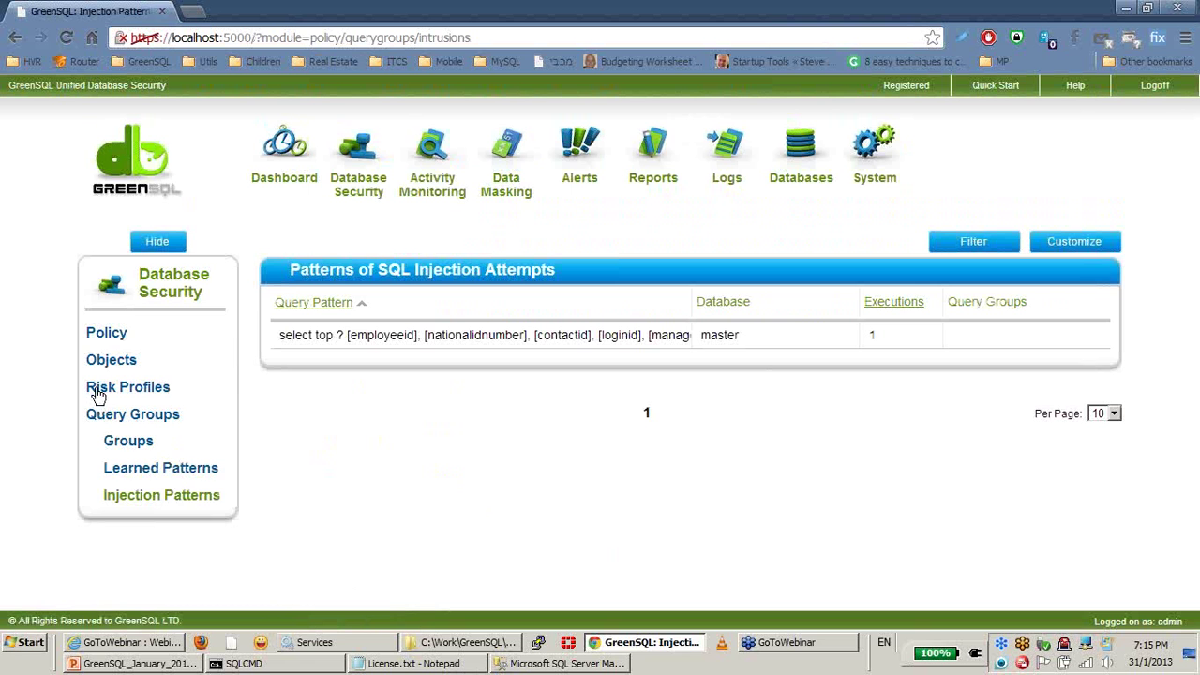
# Step: Save risk rule #3 as Active Protection - IPS with Empty Result Set blocking, then return to SSMS
pyautogui.click(101, 338)
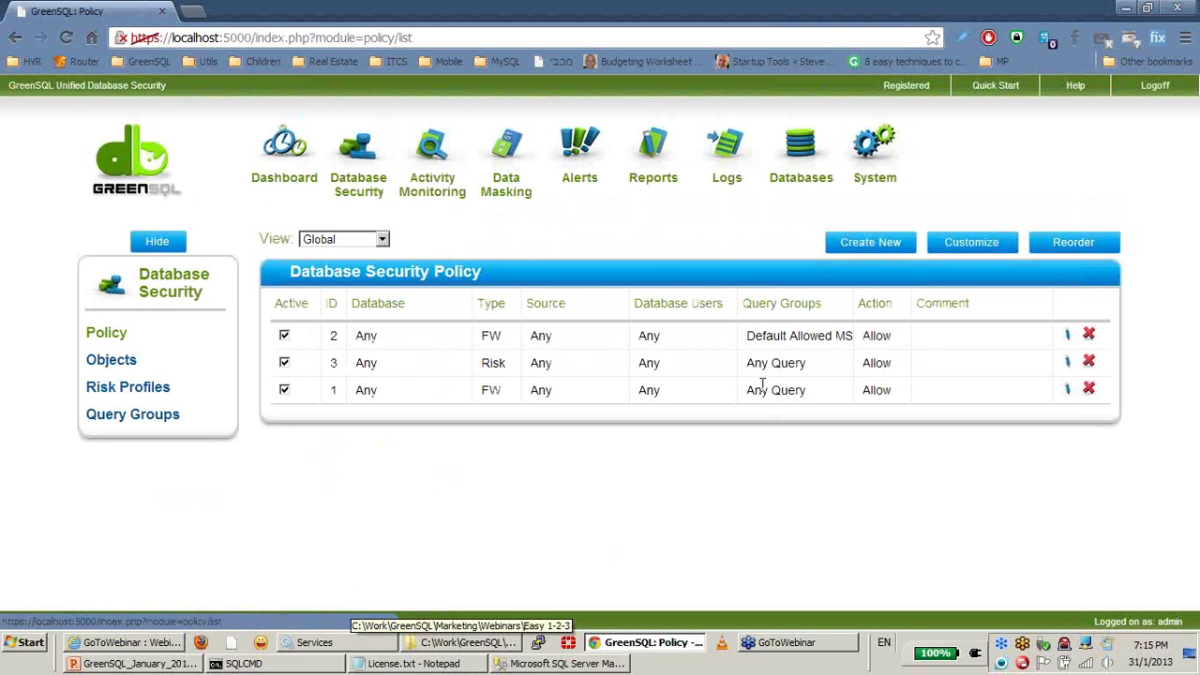
pyautogui.click(1067, 364)
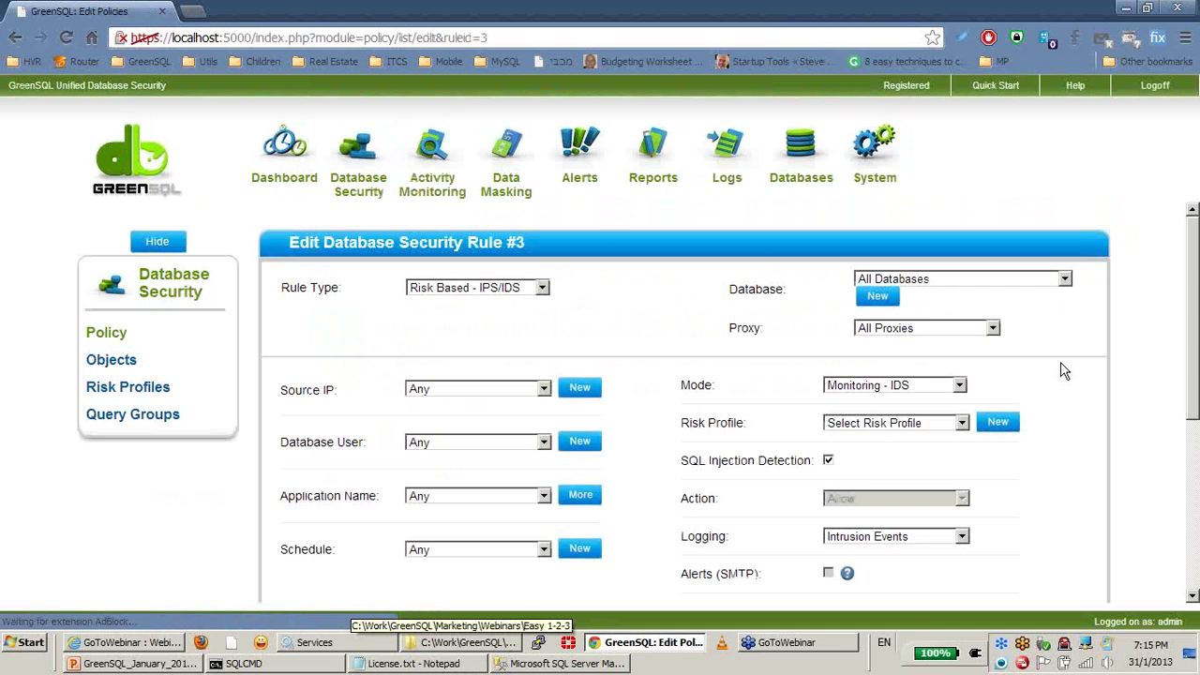
pyautogui.click(906, 385)
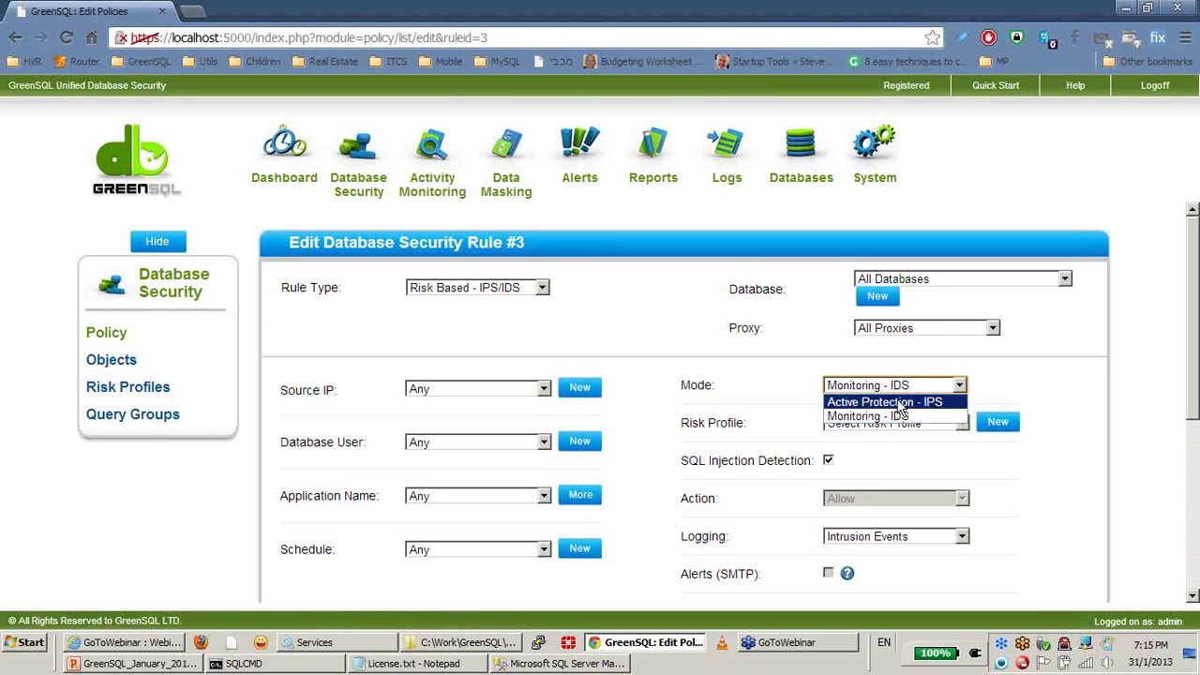
pyautogui.click(902, 402)
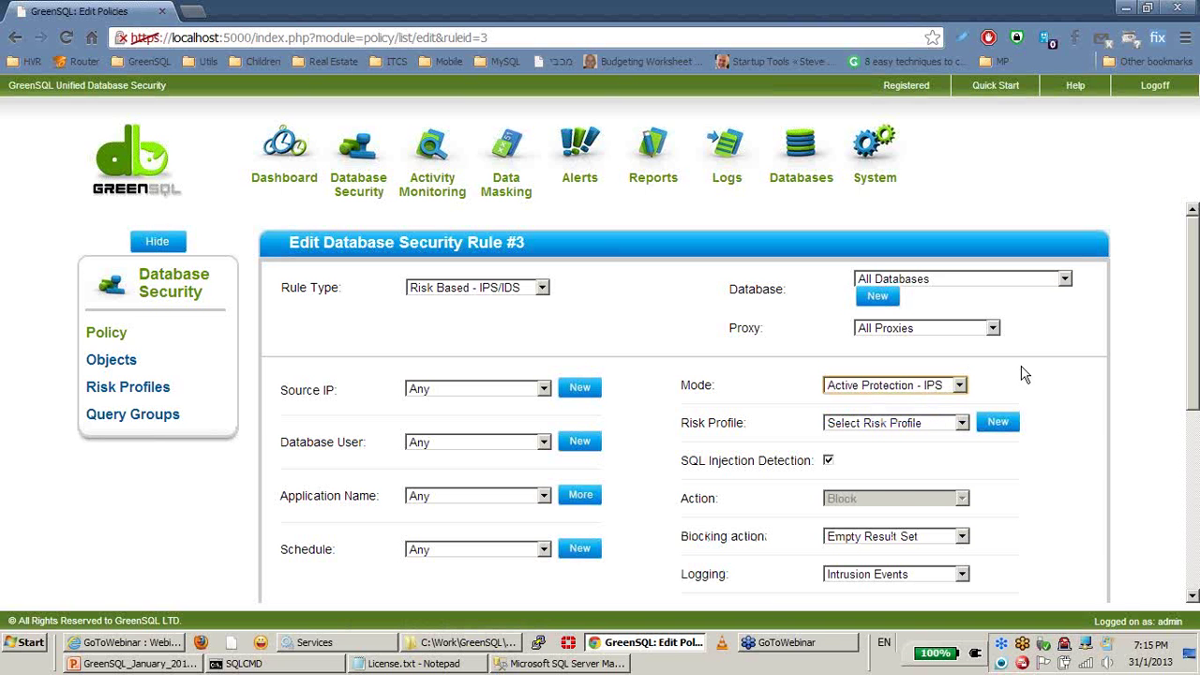
pyautogui.scroll(-2, 1078, 429)
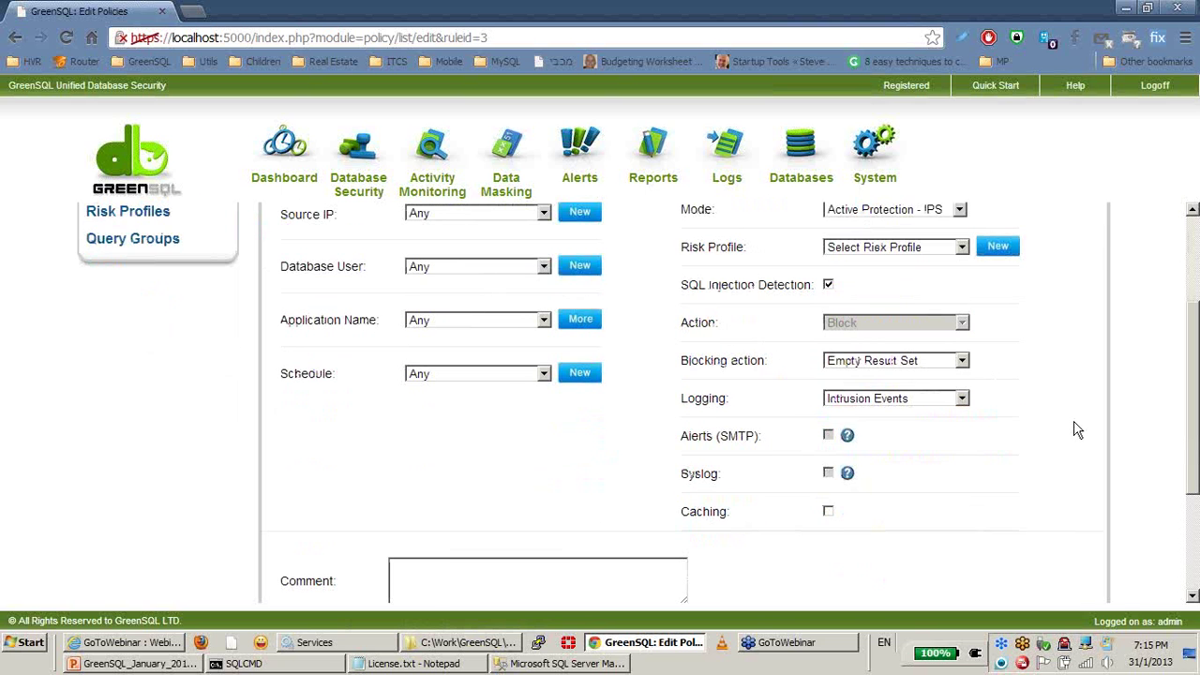
pyautogui.click(885, 366)
pyautogui.click(885, 366)
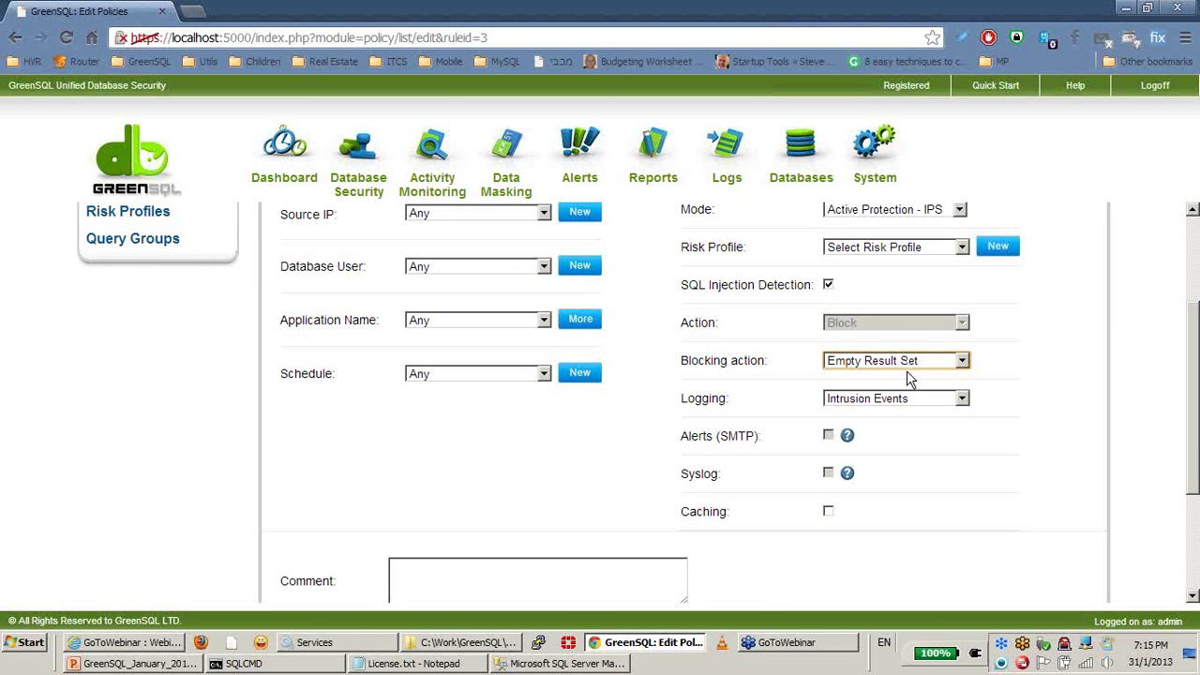
pyautogui.scroll(-3, 1053, 384)
pyautogui.click(454, 536)
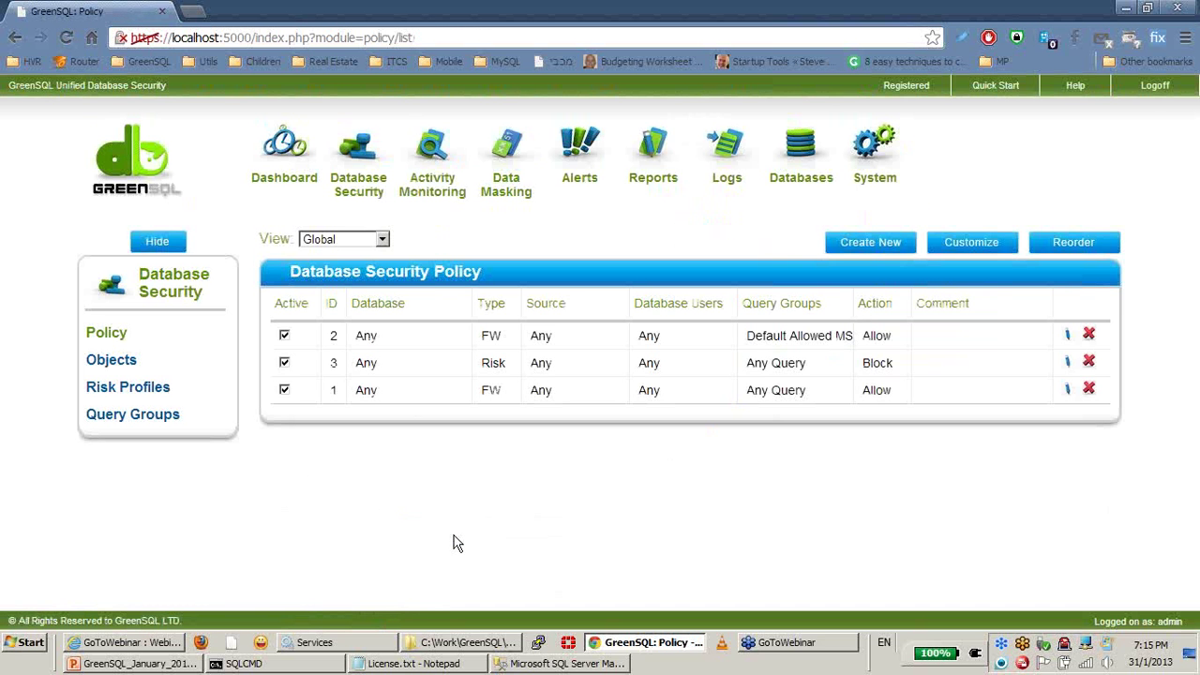
pyautogui.hotkey('alt', 'Tab')
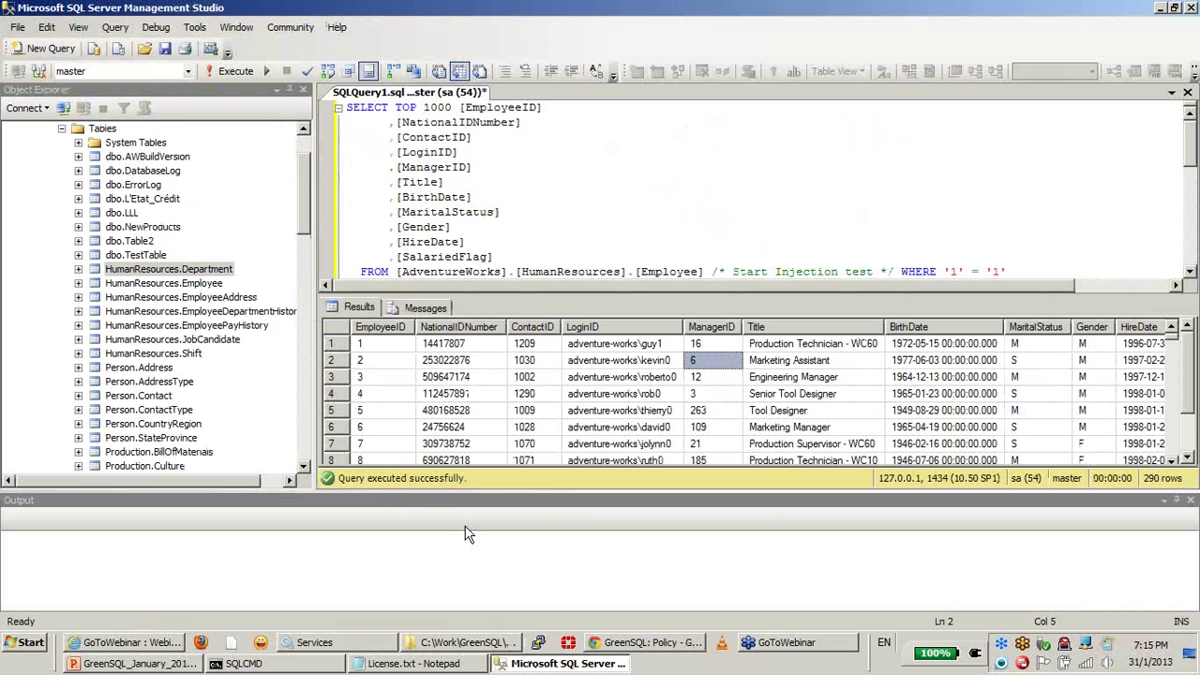
# Step: Rerun the injection-test query in SSMS, now blocked with 0 rows, then return to GreenSQL
pyautogui.click(611, 143)
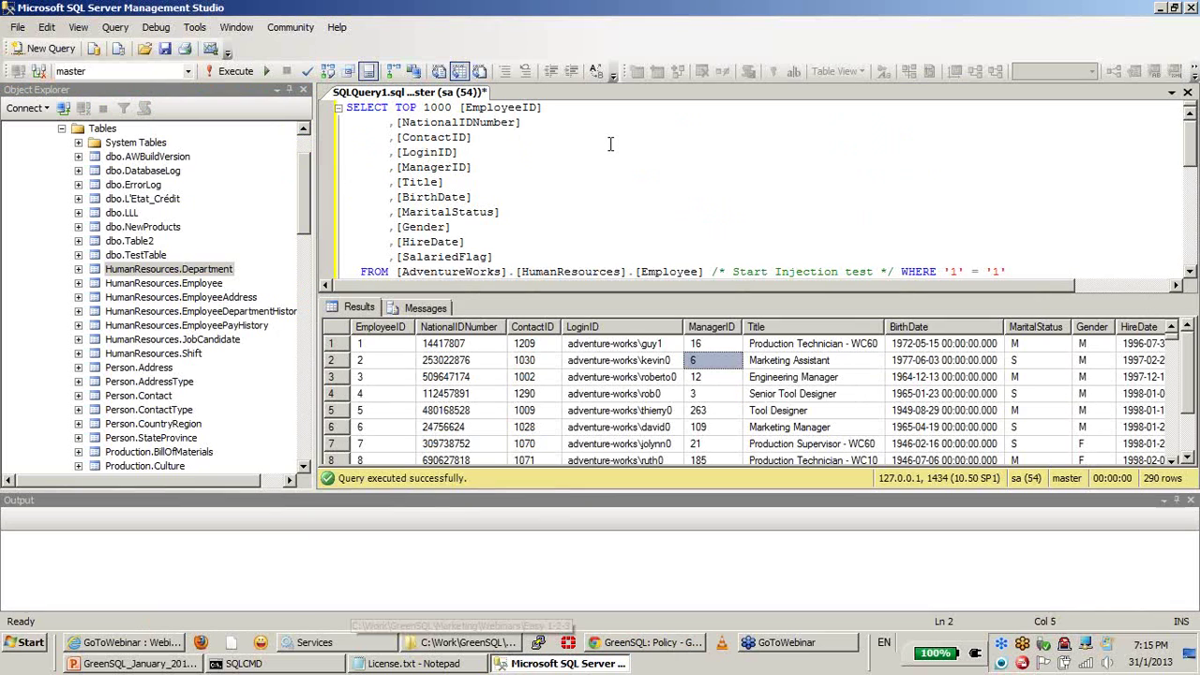
pyautogui.click(229, 74)
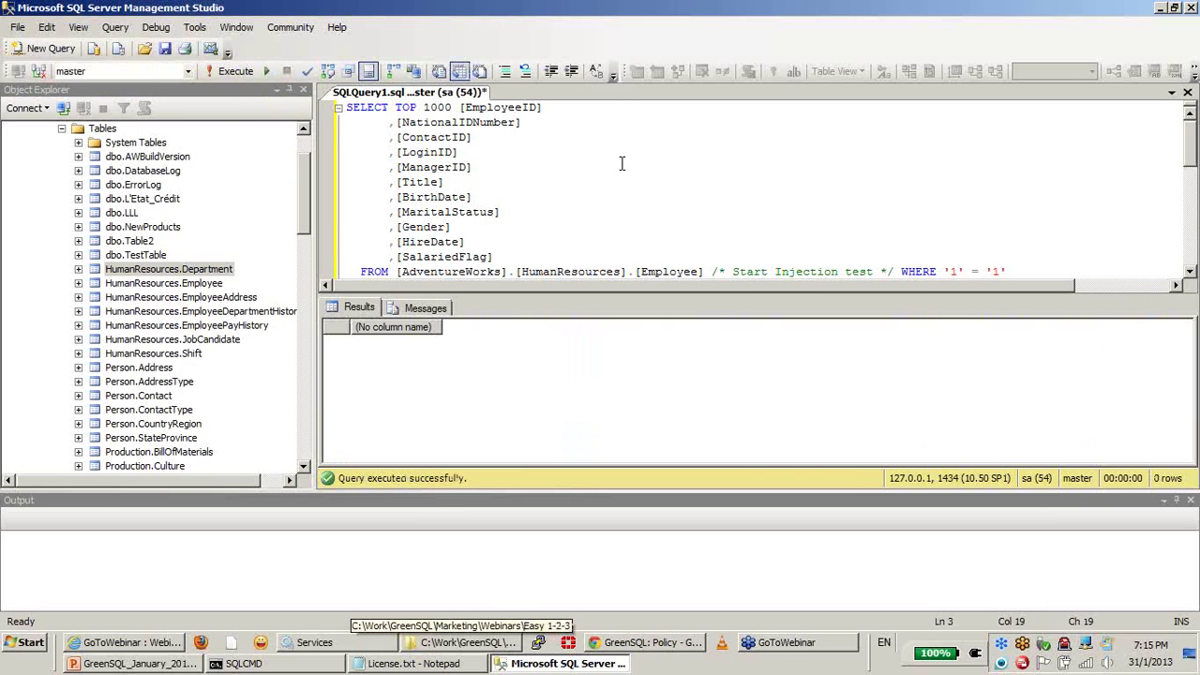
pyautogui.click(373, 375)
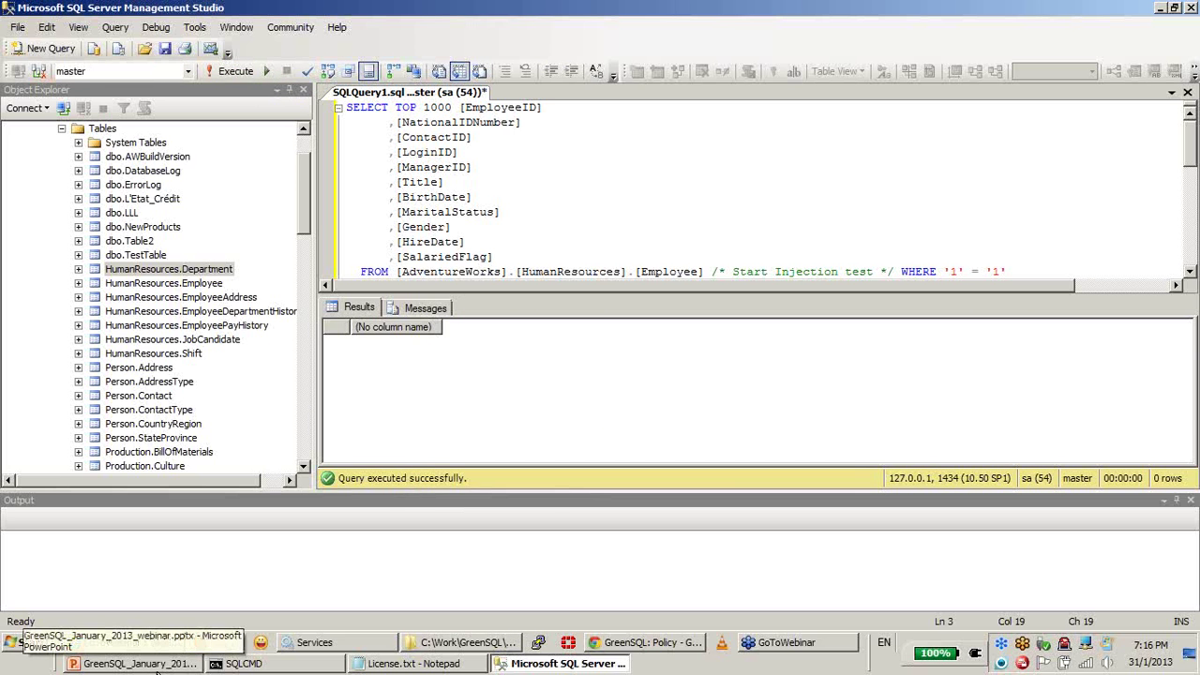
pyautogui.click(643, 643)
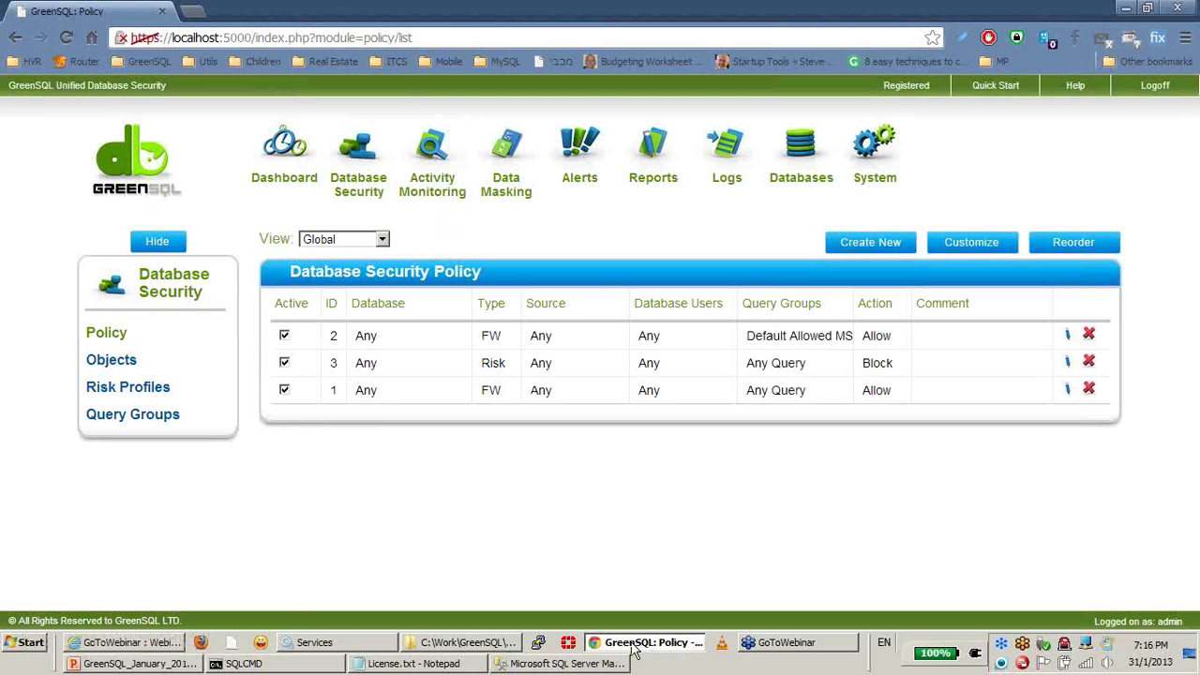
# Step: Add injection attempt #1 to the Default Allowed MS-SQL Queries Group
pyautogui.click(150, 417)
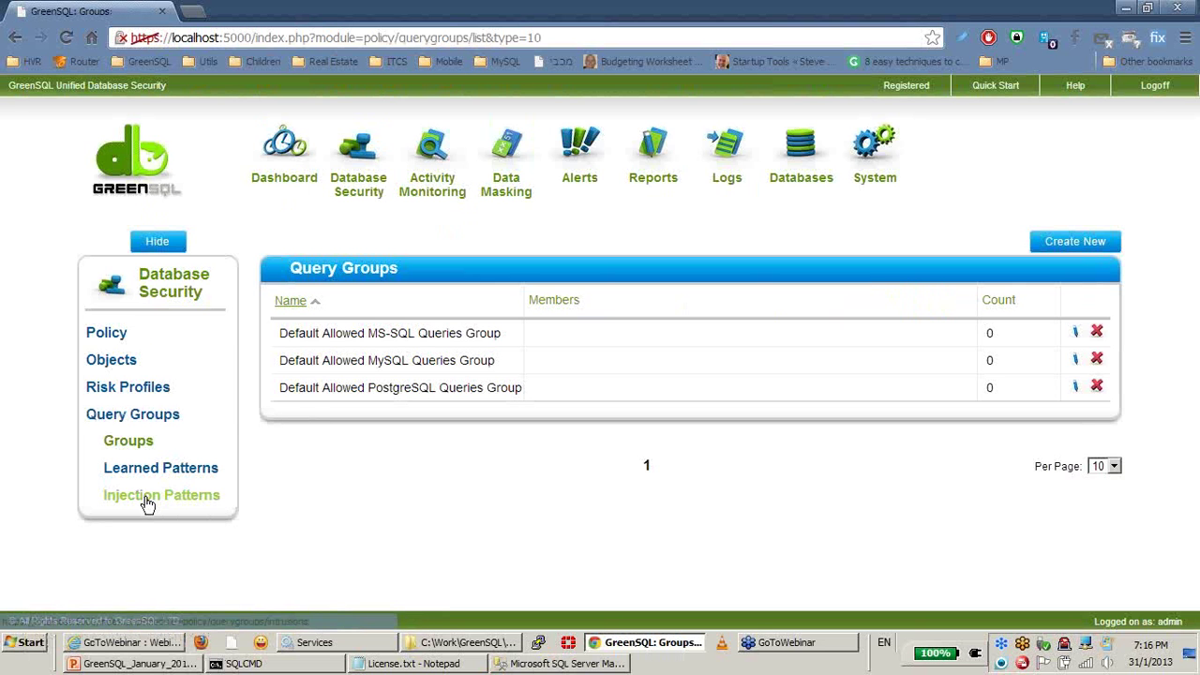
pyautogui.click(148, 495)
pyautogui.click(447, 342)
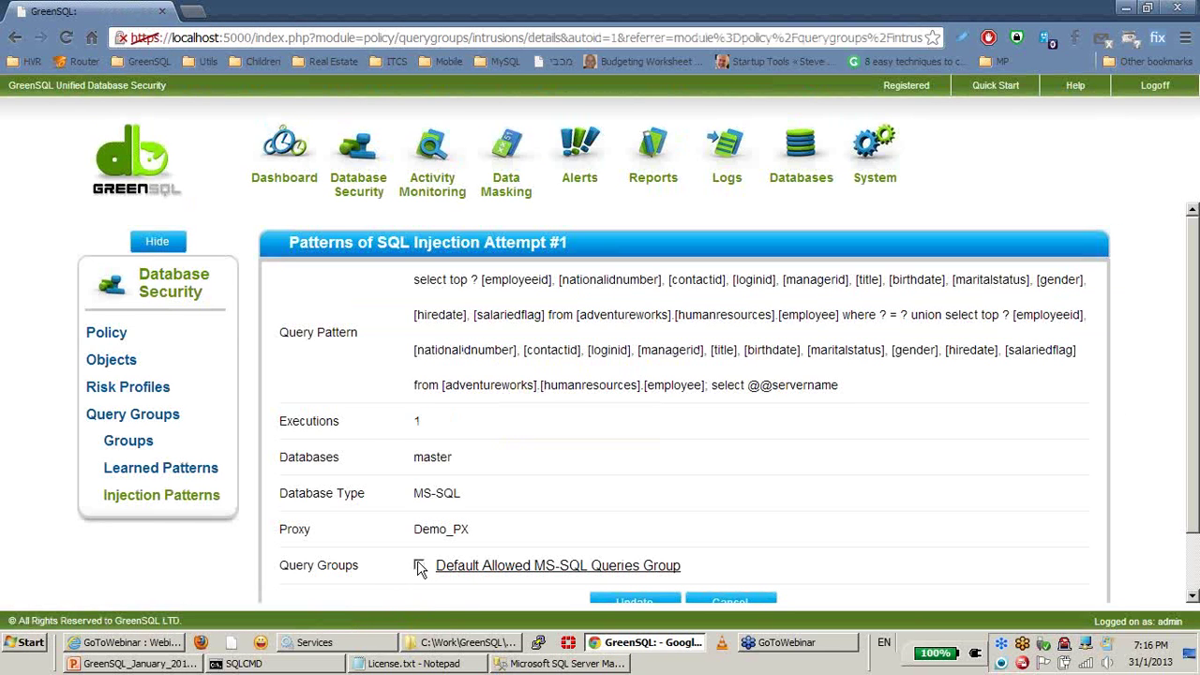
pyautogui.scroll(-2, 790, 399)
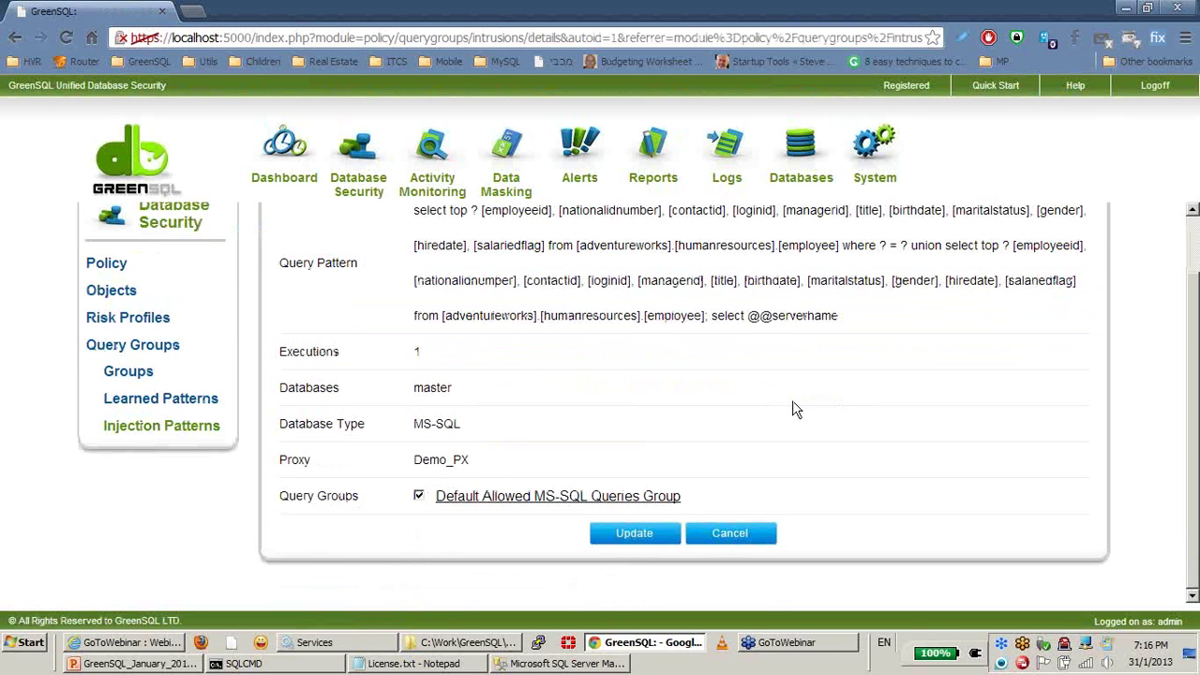
pyautogui.click(635, 533)
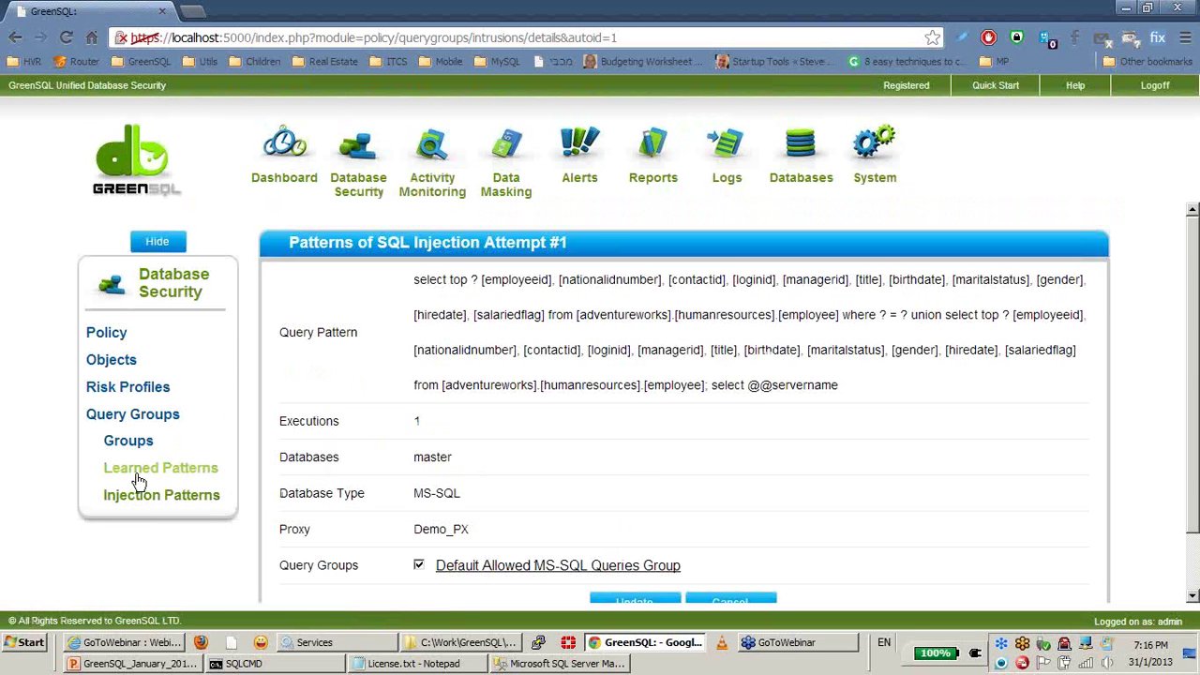
# Step: Check the Query Groups list, then return to the Database Security Policy list
pyautogui.click(131, 445)
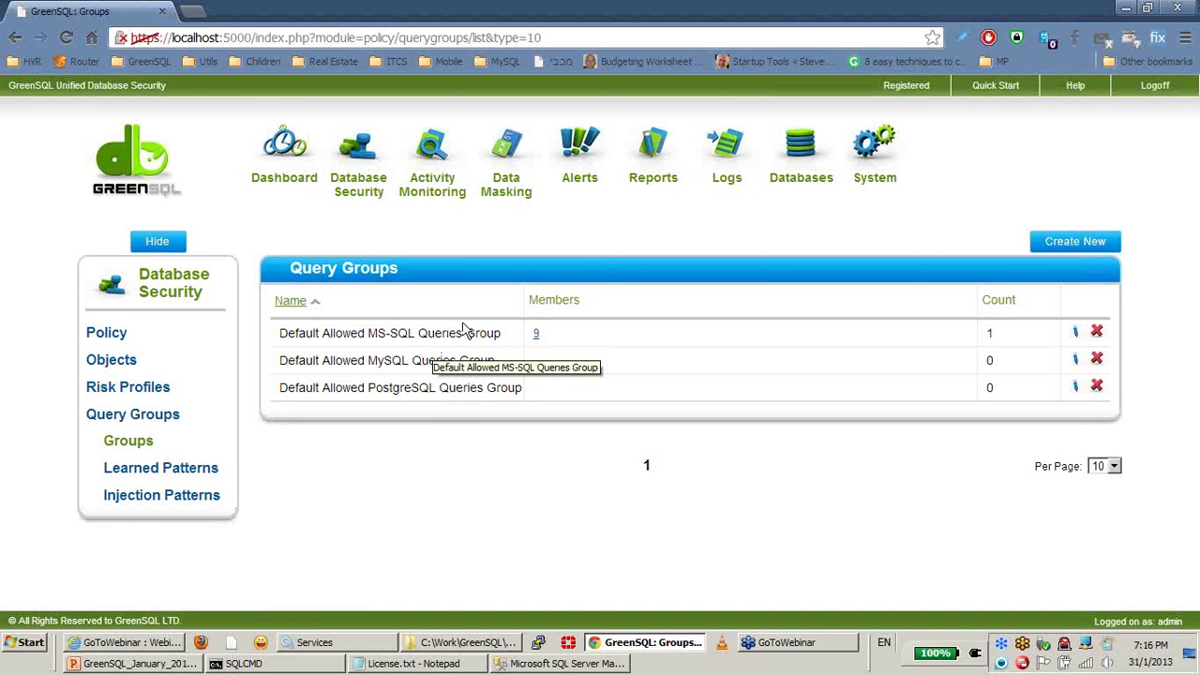
pyautogui.moveTo(370, 333); pyautogui.dragTo(416, 332)
pyautogui.click(418, 355)
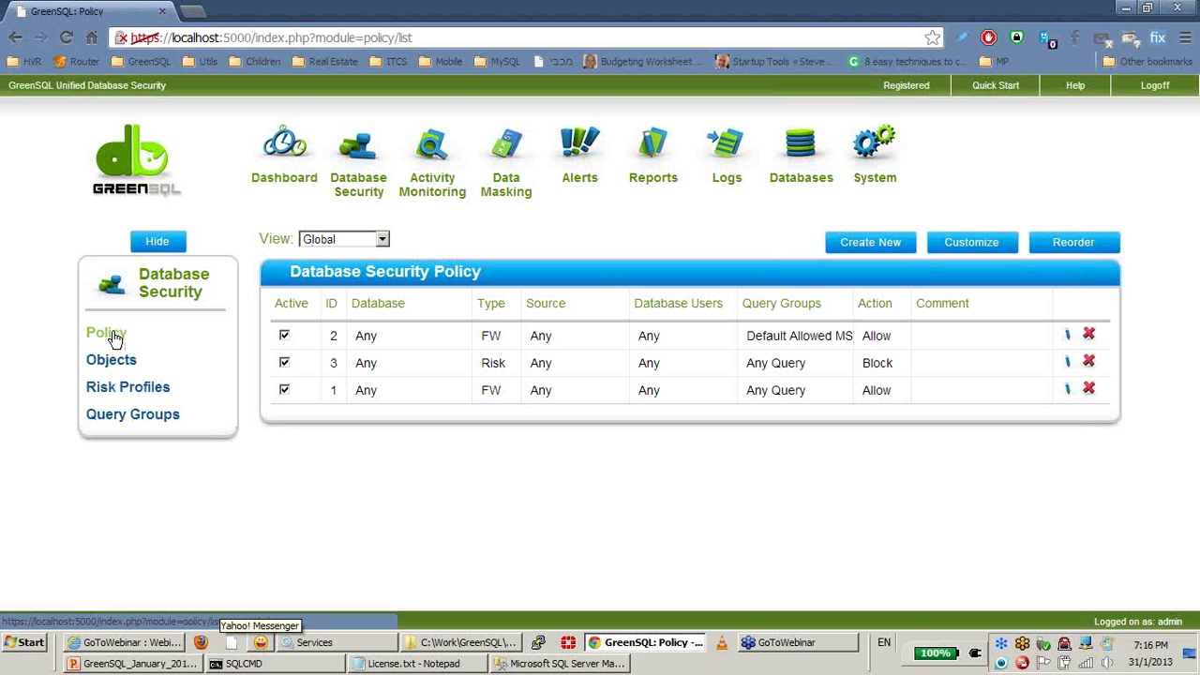
pyautogui.click(366, 196)
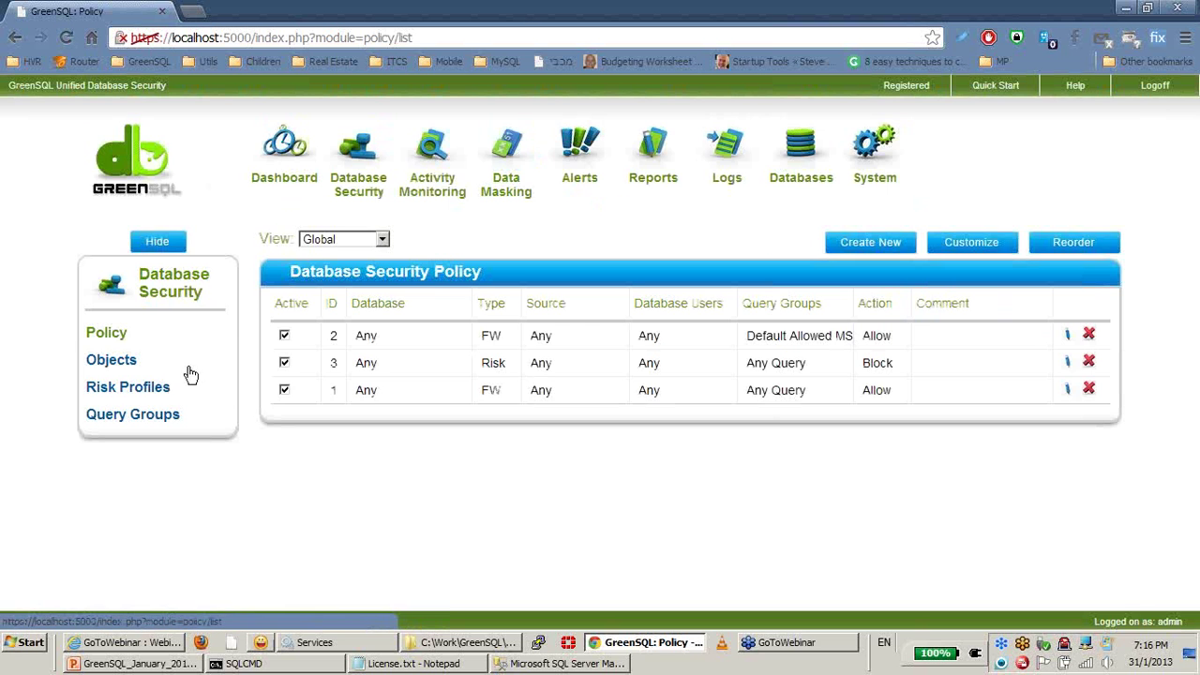
# Step: Browse the IP Addresses objects, then view Application Names: SQLCMD and three SSMS entries
pyautogui.click(113, 363)
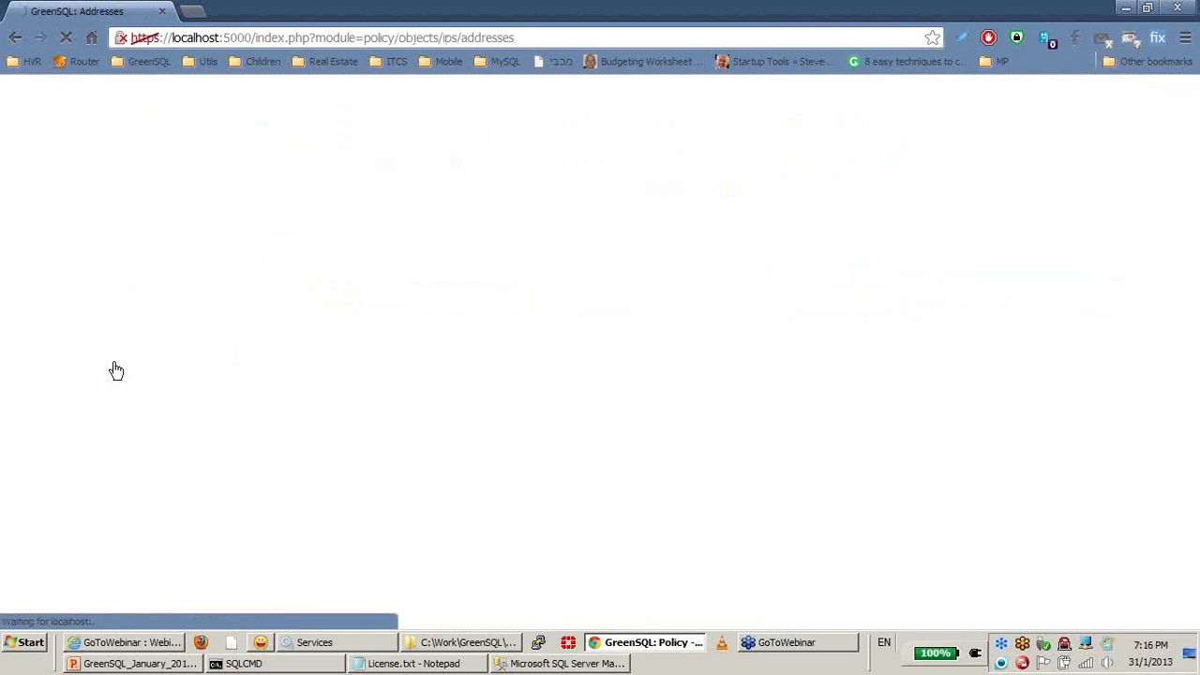
pyautogui.click(244, 663)
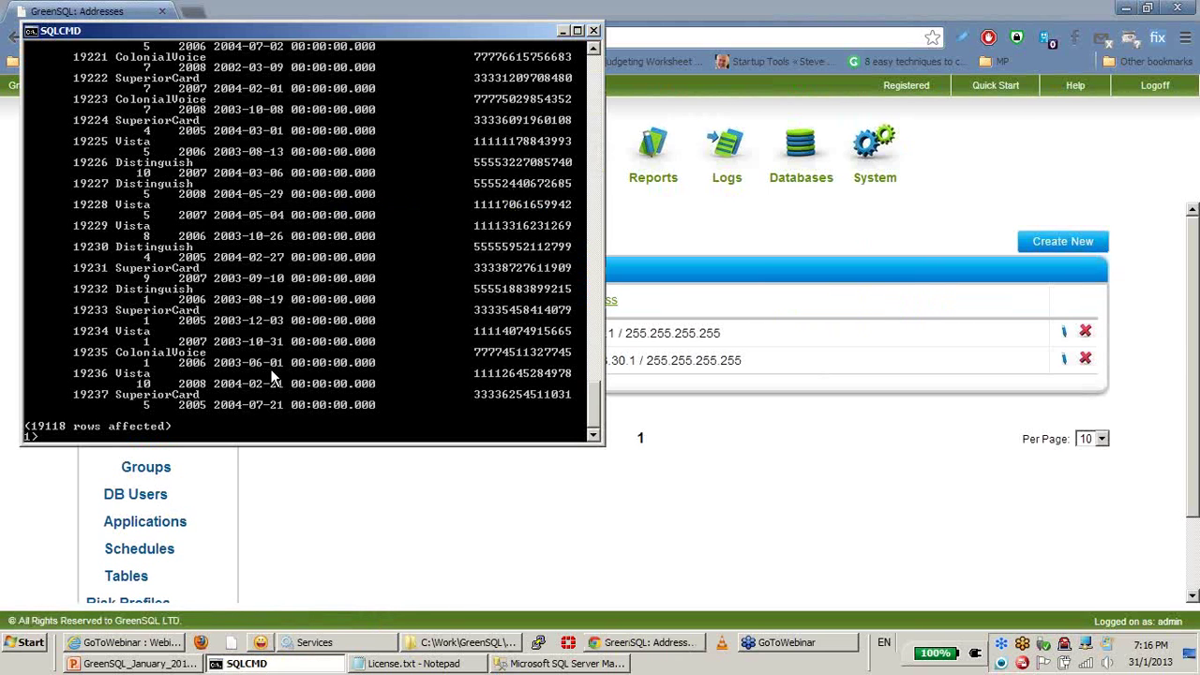
pyautogui.click(234, 474)
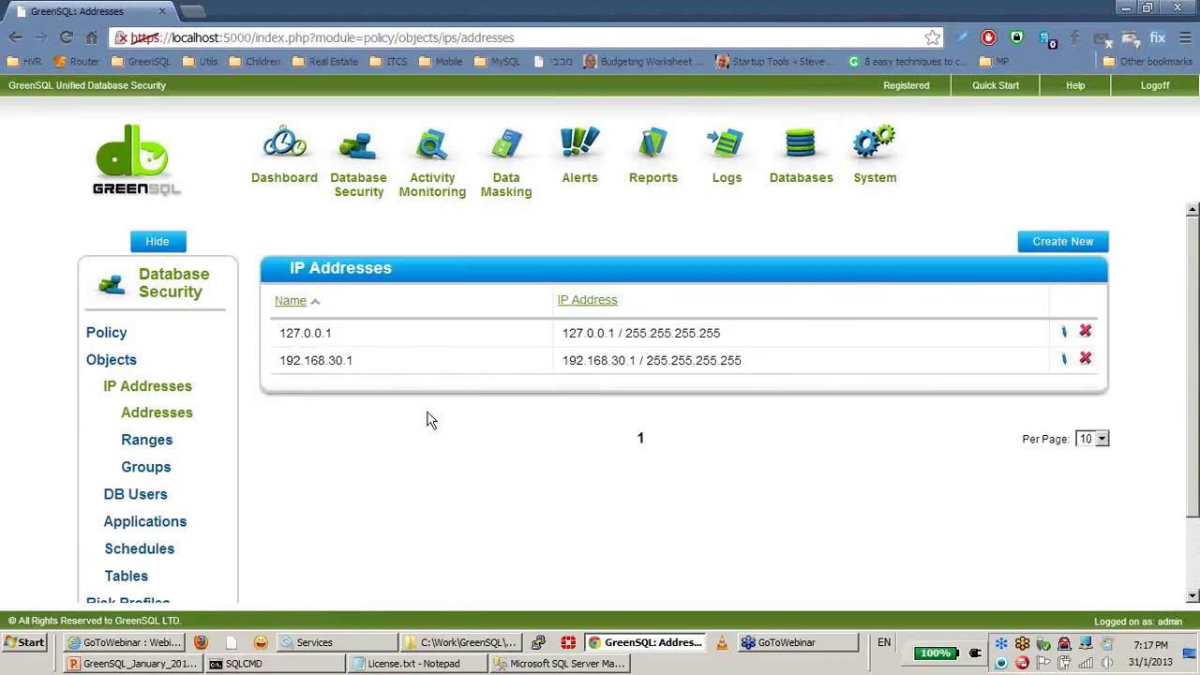
pyautogui.scroll(-2, 361, 482)
pyautogui.click(200, 441)
pyautogui.moveTo(338, 416); pyautogui.dragTo(279, 412)
pyautogui.click(385, 511)
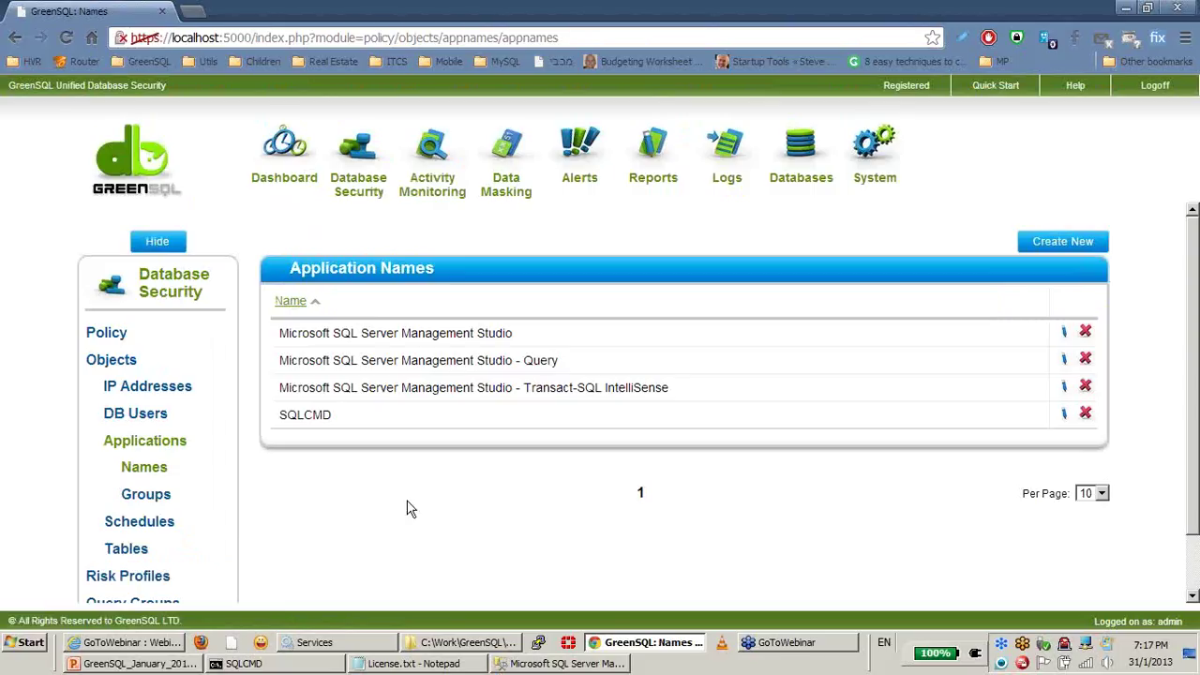
# Step: Start a new Database Firewall rule for All Databases, based on Query Groups, limited to SQLCMD
pyautogui.click(359, 189)
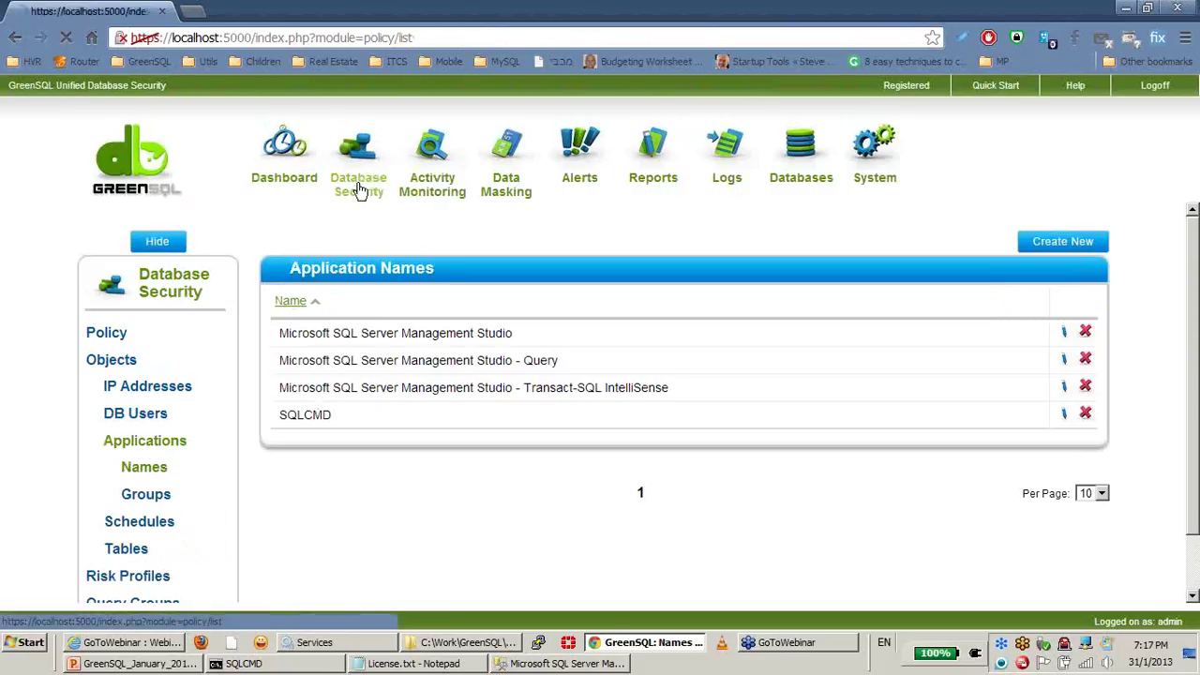
pyautogui.click(889, 246)
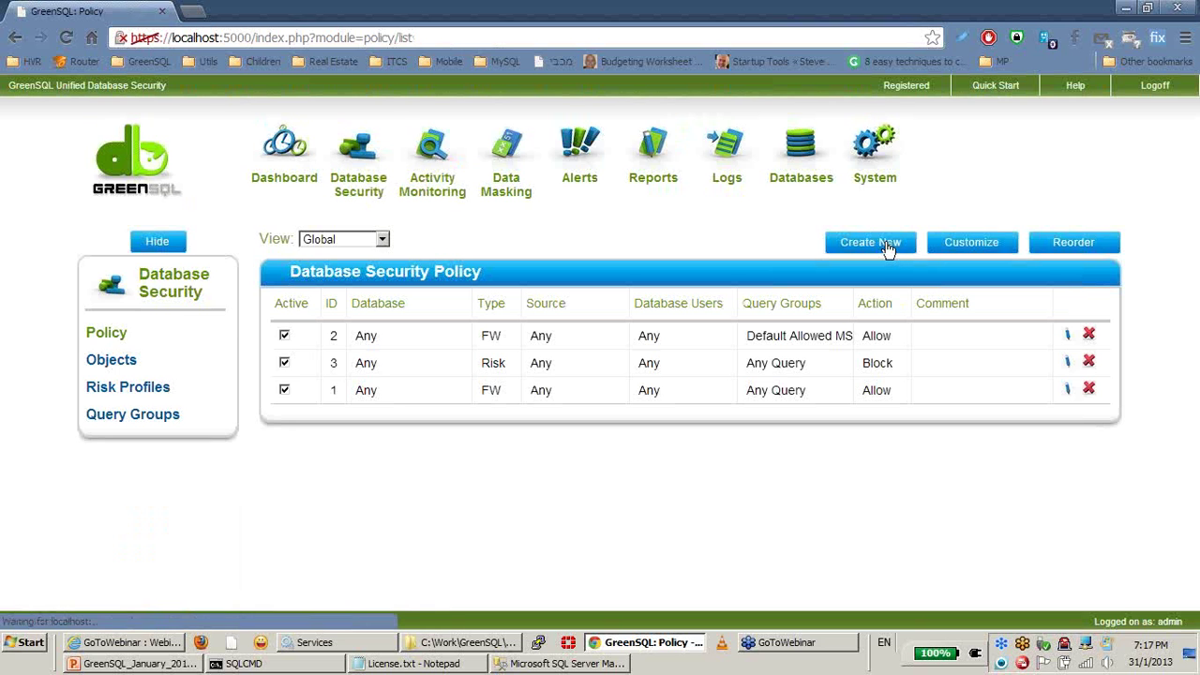
pyautogui.click(506, 288)
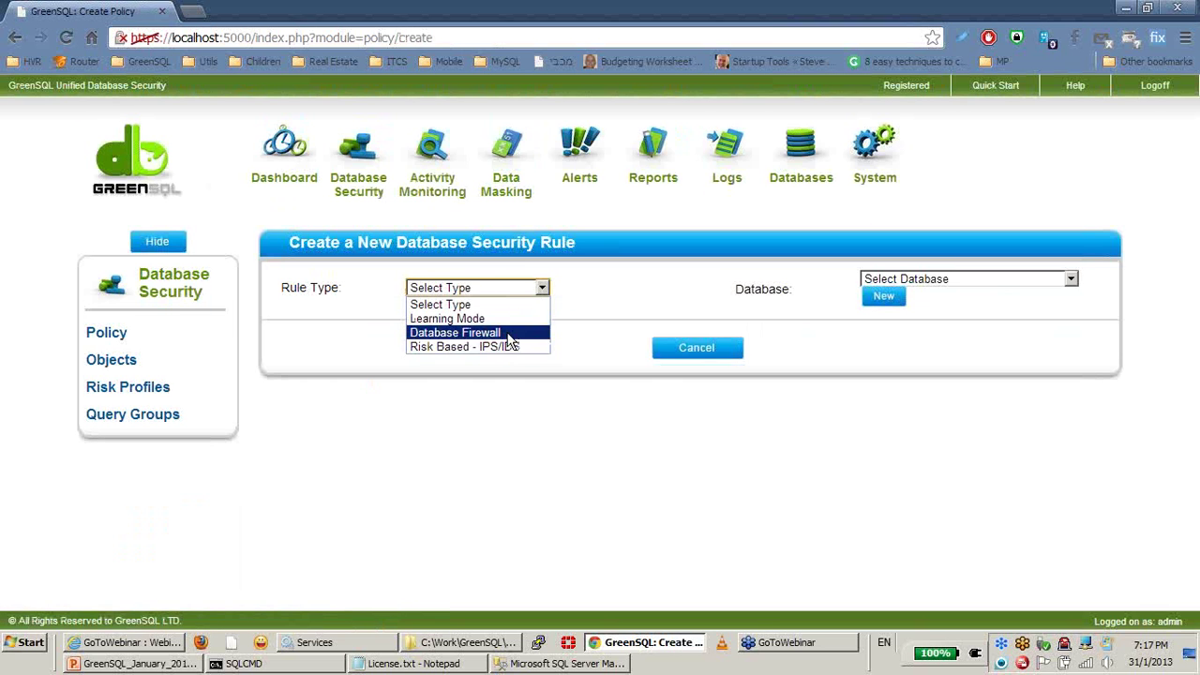
pyautogui.click(510, 334)
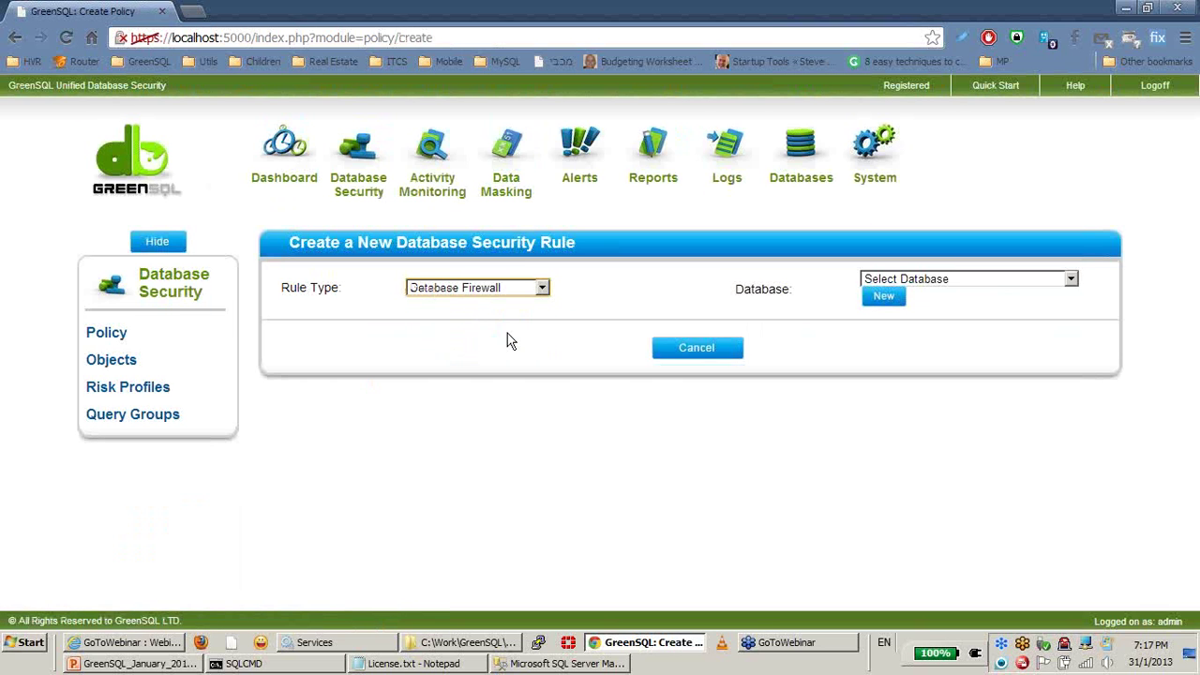
pyautogui.click(900, 281)
pyautogui.click(898, 394)
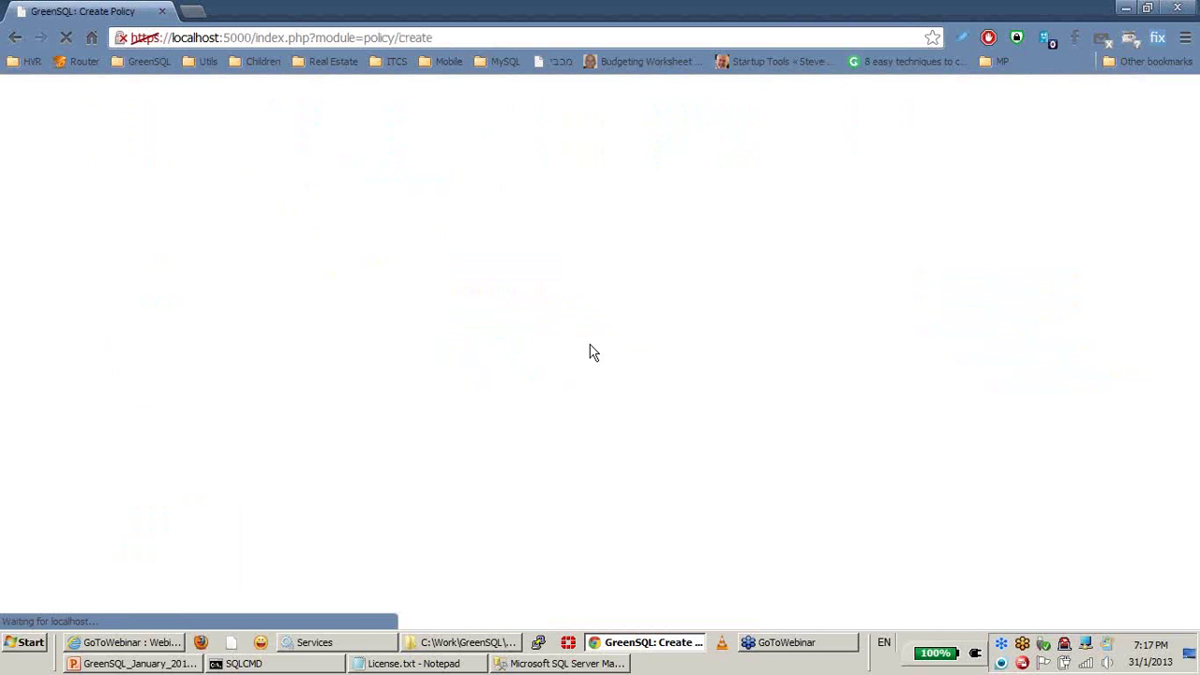
pyautogui.click(493, 328)
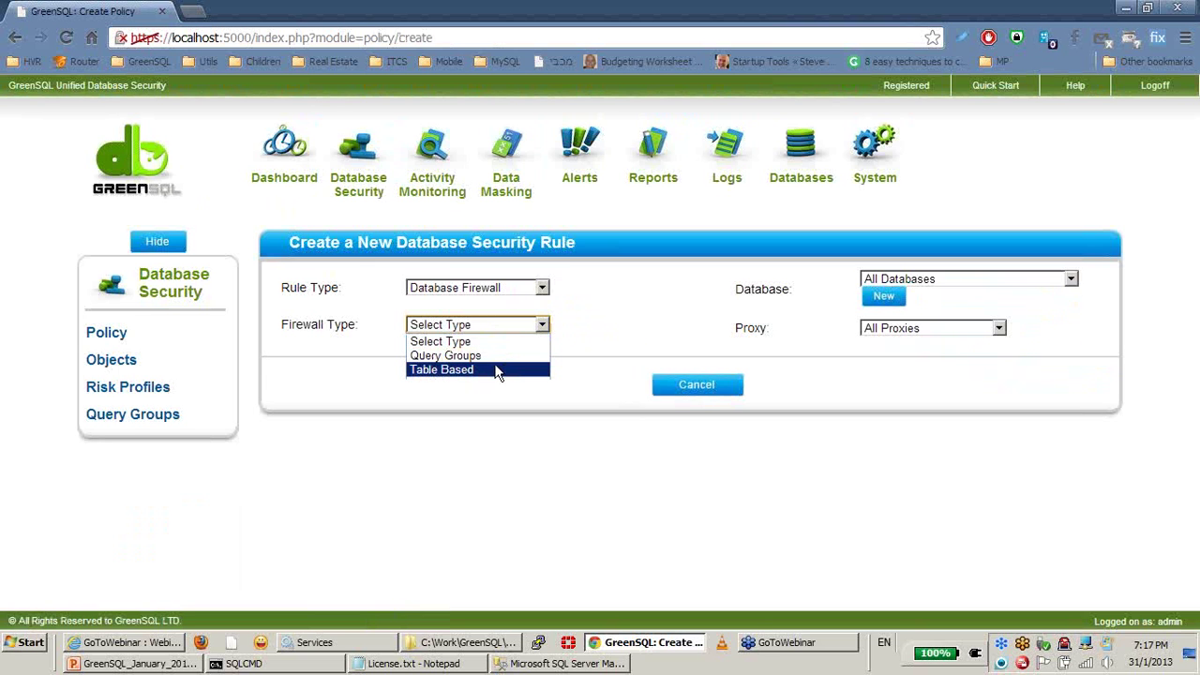
pyautogui.click(491, 356)
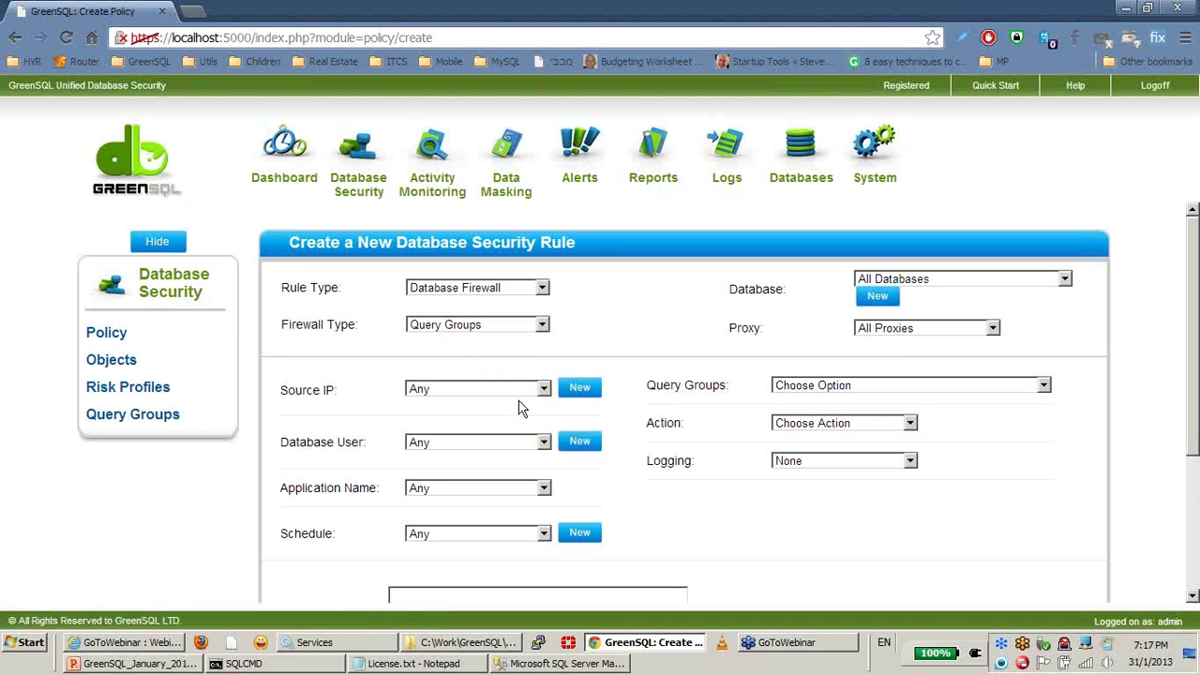
pyautogui.click(468, 487)
pyautogui.click(505, 560)
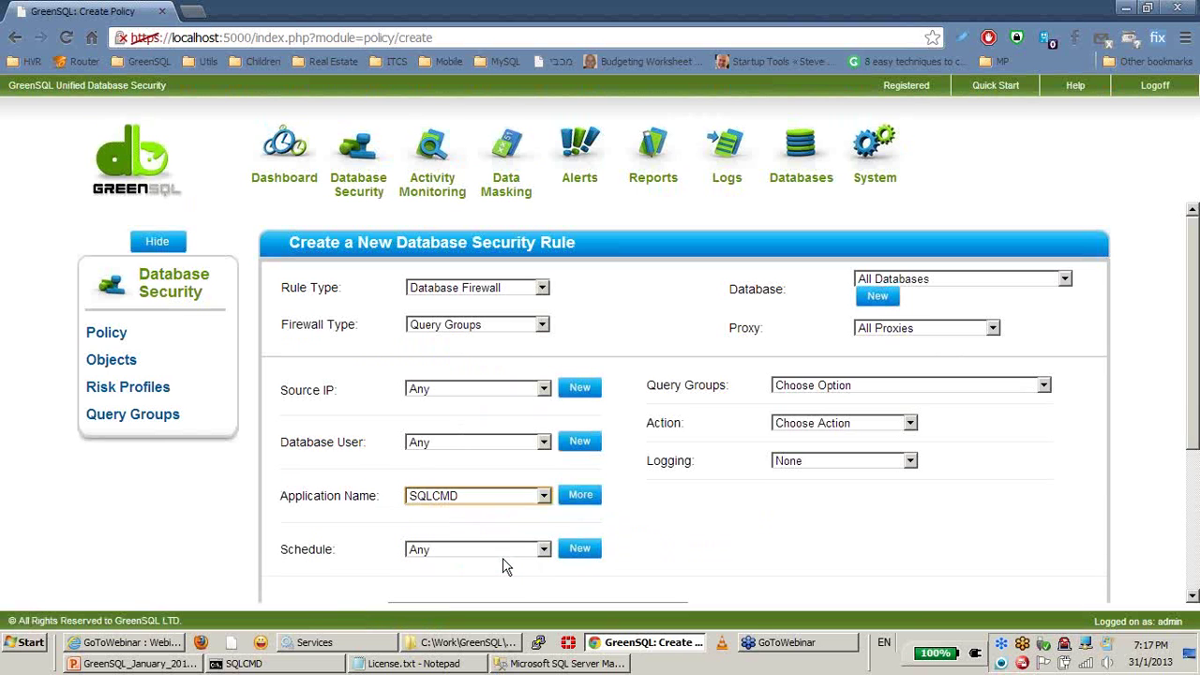
# Step: Set the action to Block with Close SQL Connection, keeping source IP, user and schedule as Any
pyautogui.click(813, 423)
pyautogui.click(843, 468)
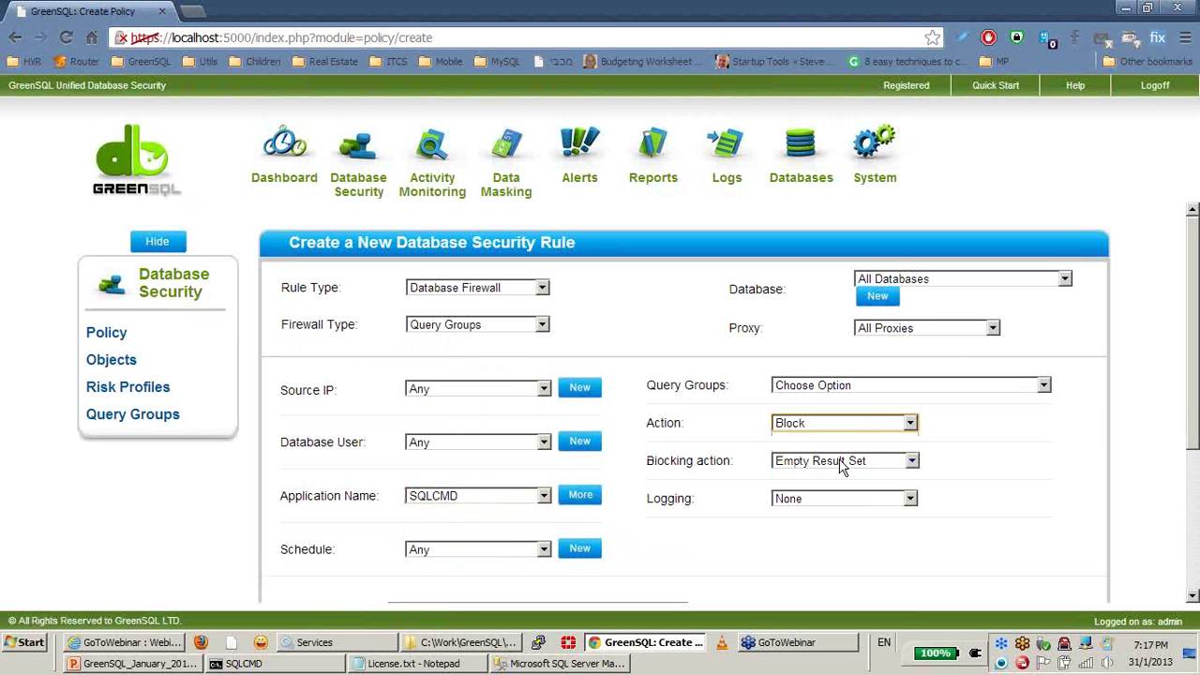
pyautogui.click(841, 466)
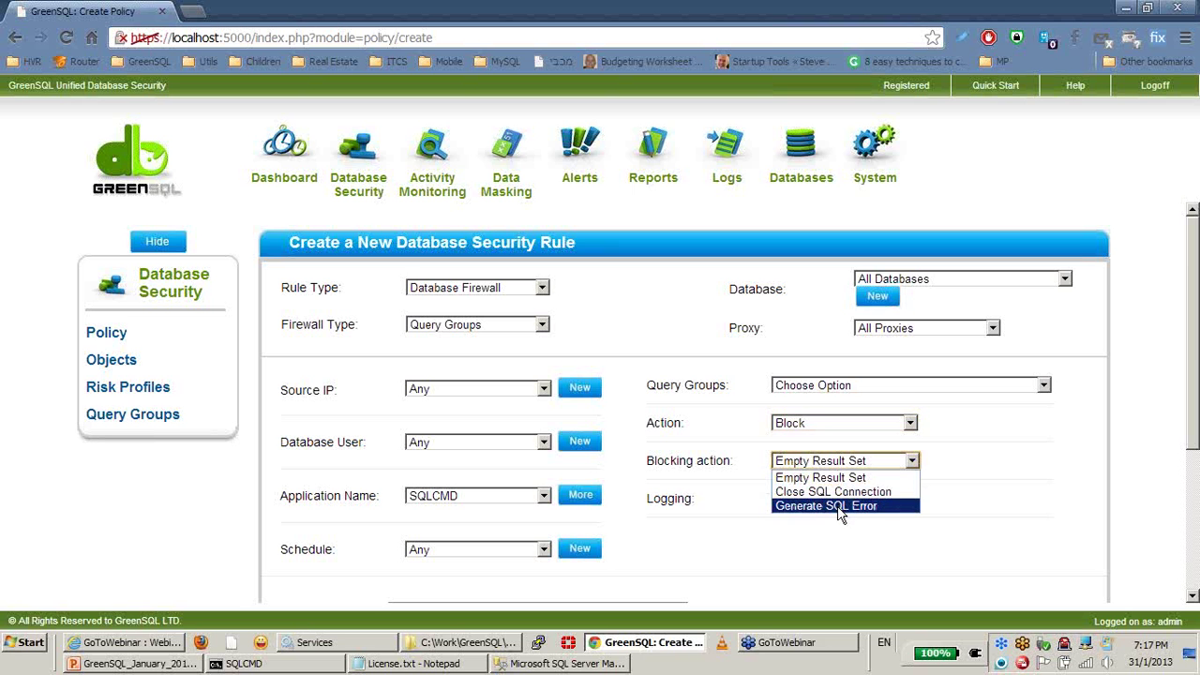
pyautogui.click(849, 501)
pyautogui.scroll(-3, 1016, 487)
pyautogui.scroll(2, 1015, 487)
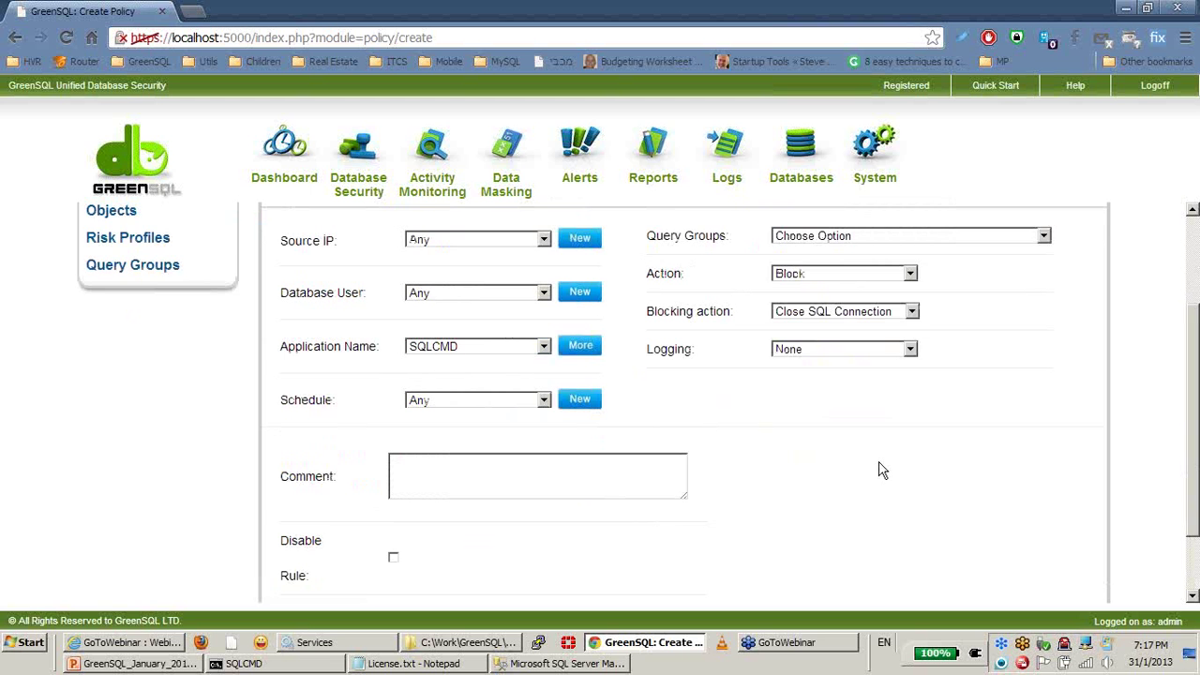
pyautogui.scroll(-2, 883, 469)
pyautogui.scroll(2, 883, 469)
pyautogui.scroll(-2, 883, 473)
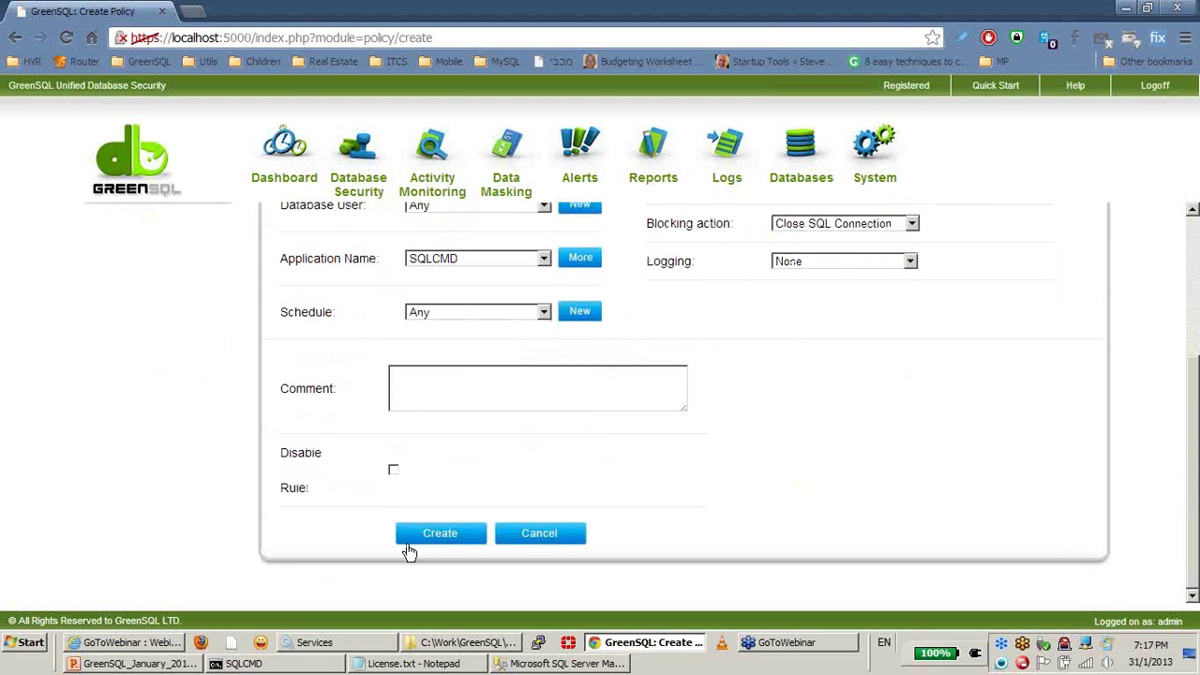
pyautogui.scroll(3, 825, 465)
pyautogui.click(448, 327)
pyautogui.click(873, 497)
pyautogui.click(517, 381)
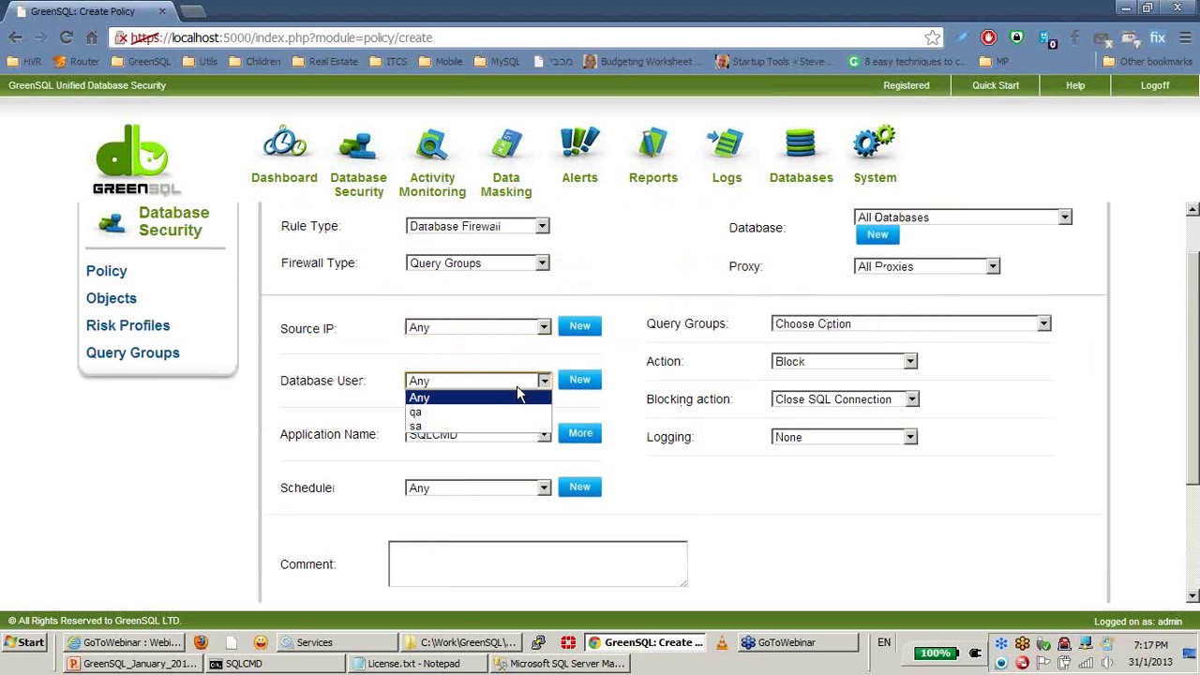
pyautogui.click(769, 493)
pyautogui.click(495, 489)
pyautogui.click(497, 504)
# Step: Set the query group to Any Query and create firewall rule 4
pyautogui.scroll(-2, 1002, 521)
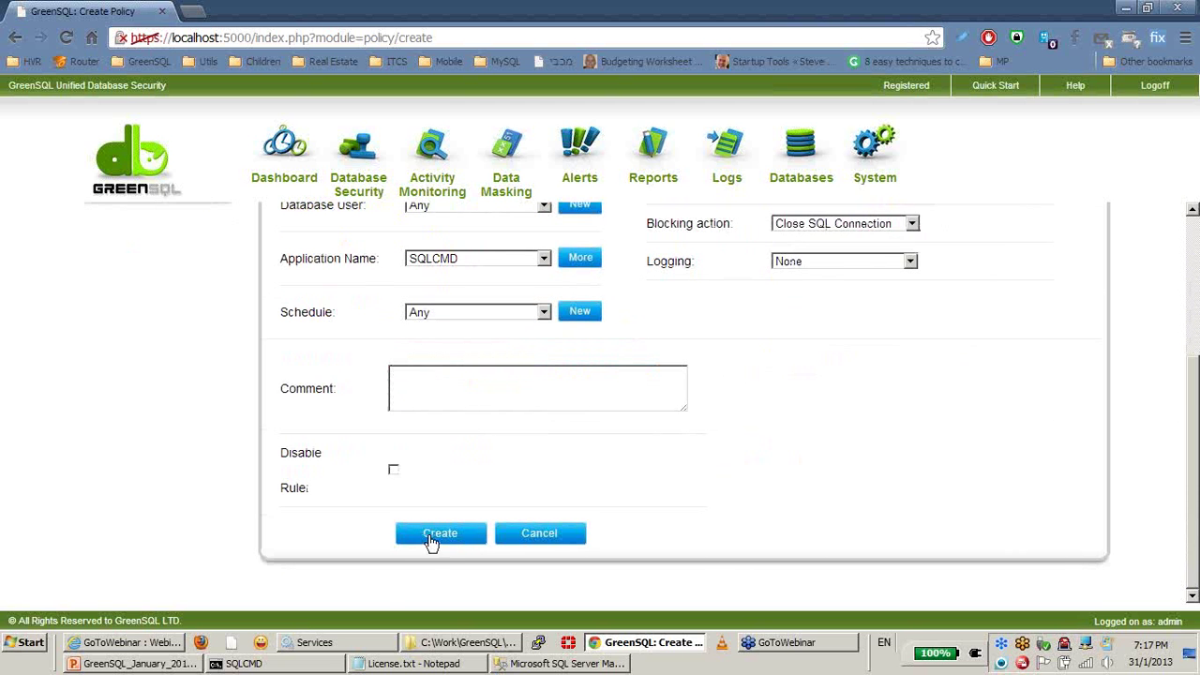
pyautogui.click(439, 537)
pyautogui.click(887, 429)
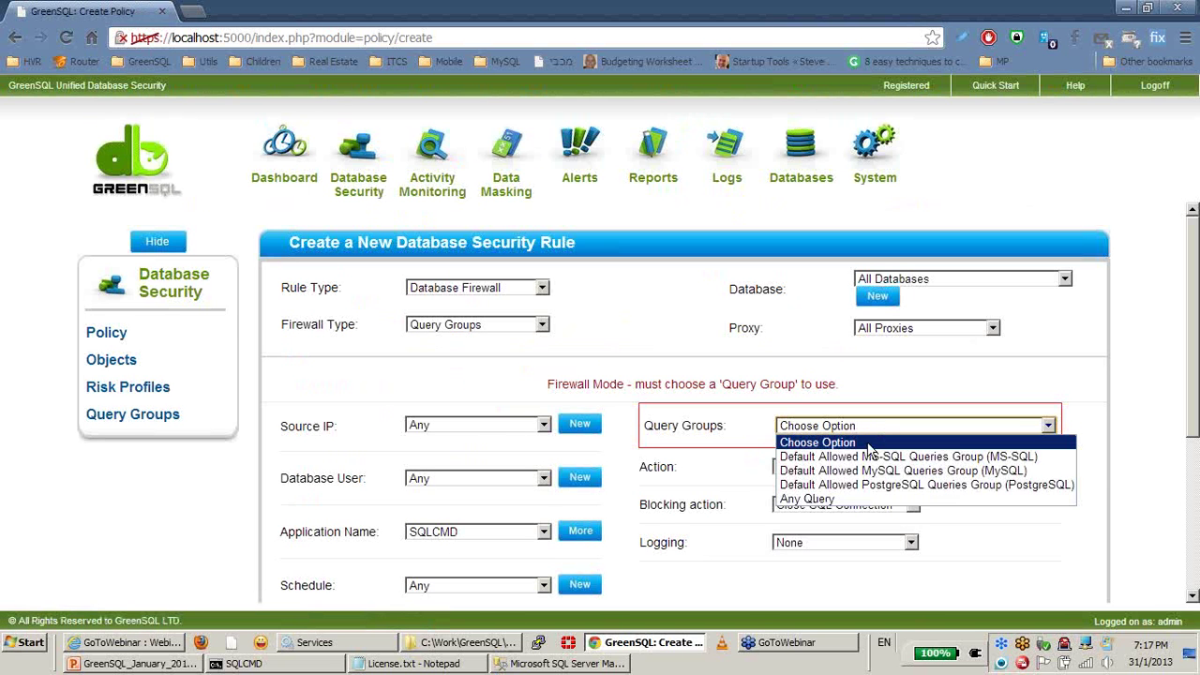
pyautogui.click(849, 498)
pyautogui.scroll(-2, 1079, 478)
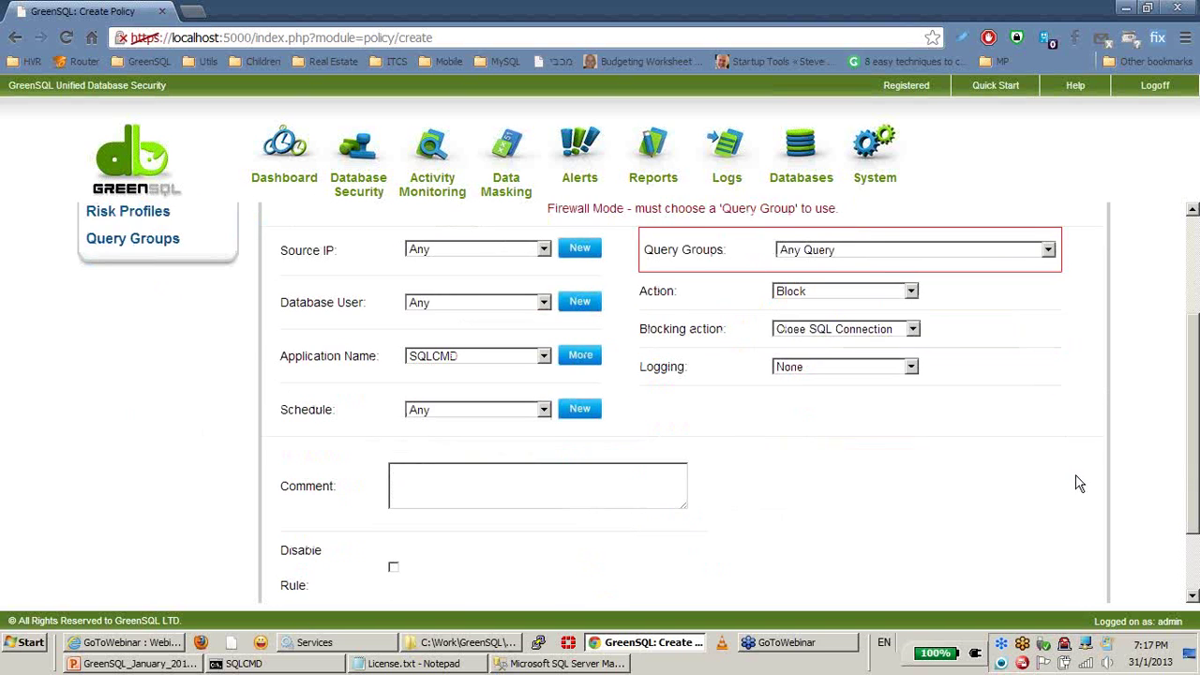
pyautogui.scroll(-1, 525, 534)
pyautogui.click(427, 537)
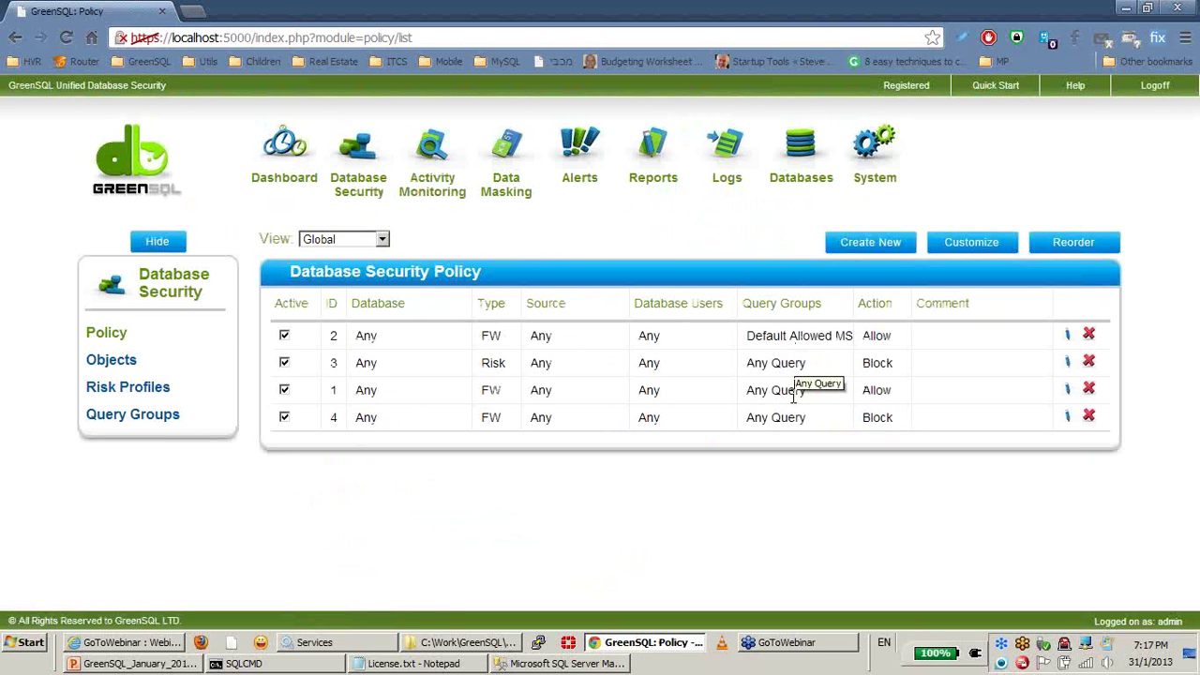
# Step: Reorder the policy so Block rule 4 comes first, save, and bring up the SQLCMD console
pyautogui.click(932, 246)
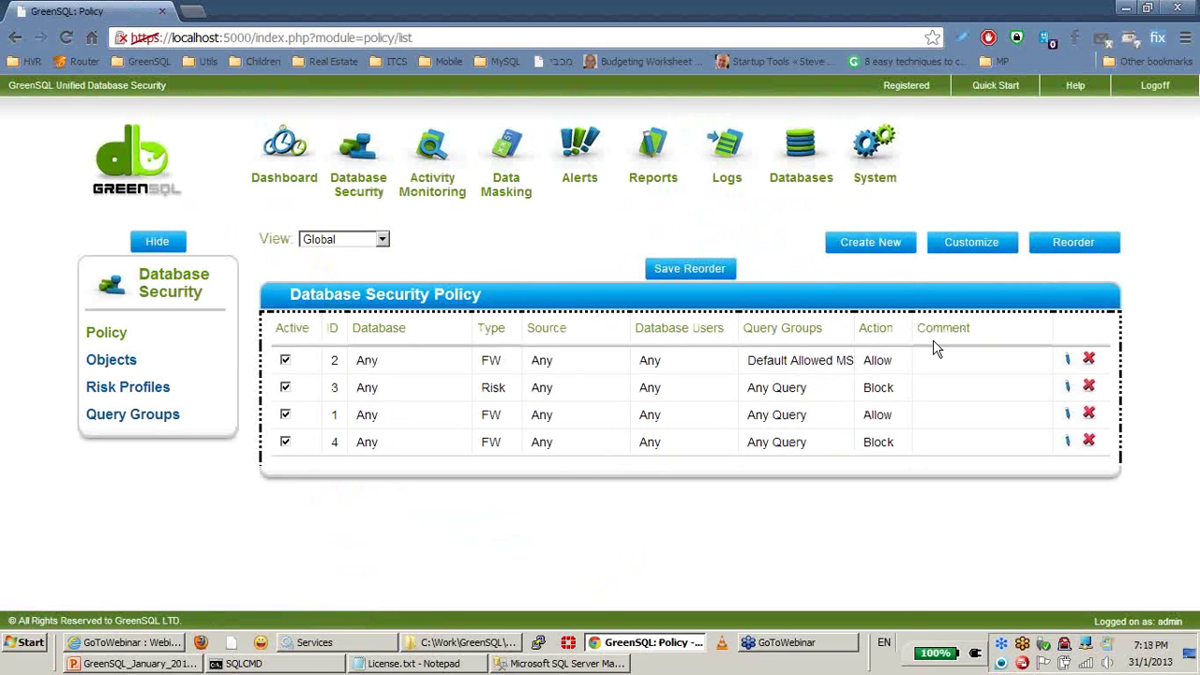
pyautogui.moveTo(872, 437); pyautogui.dragTo(864, 354)
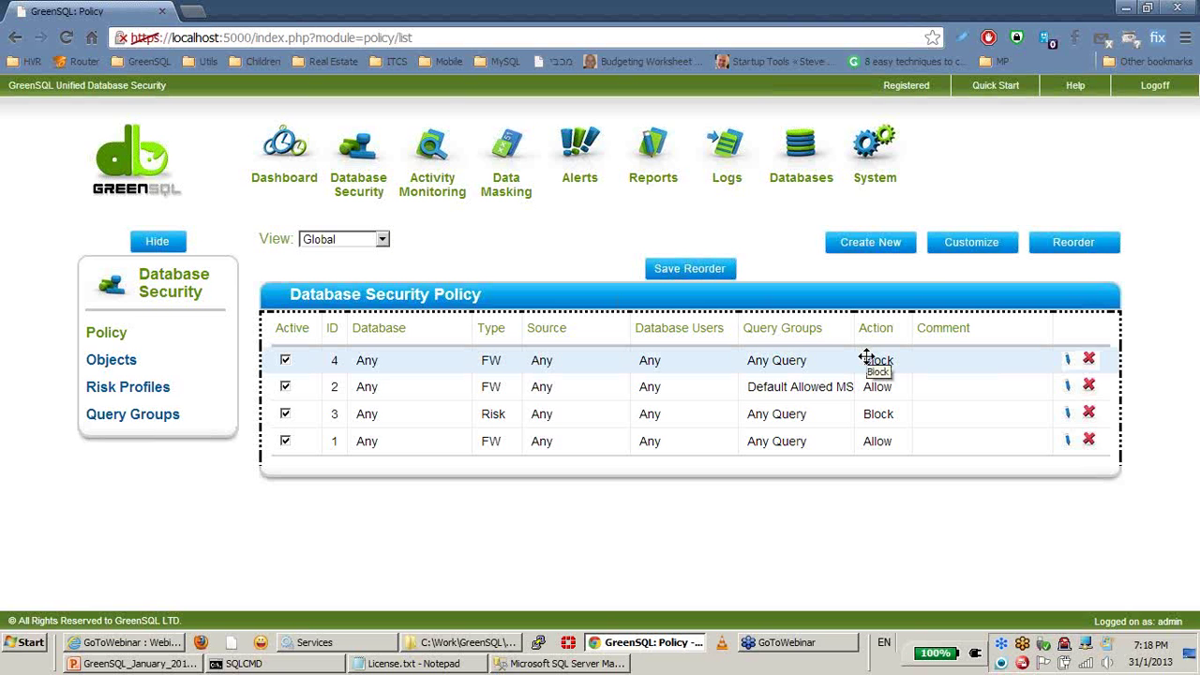
pyautogui.click(680, 270)
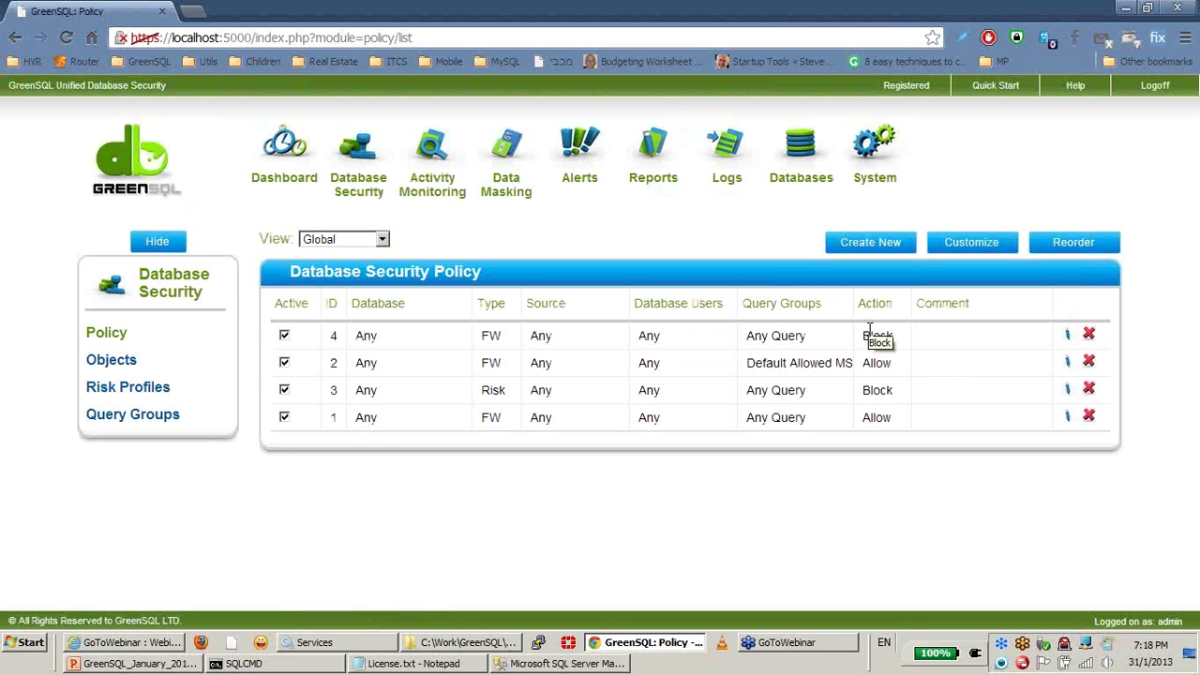
pyautogui.click(275, 665)
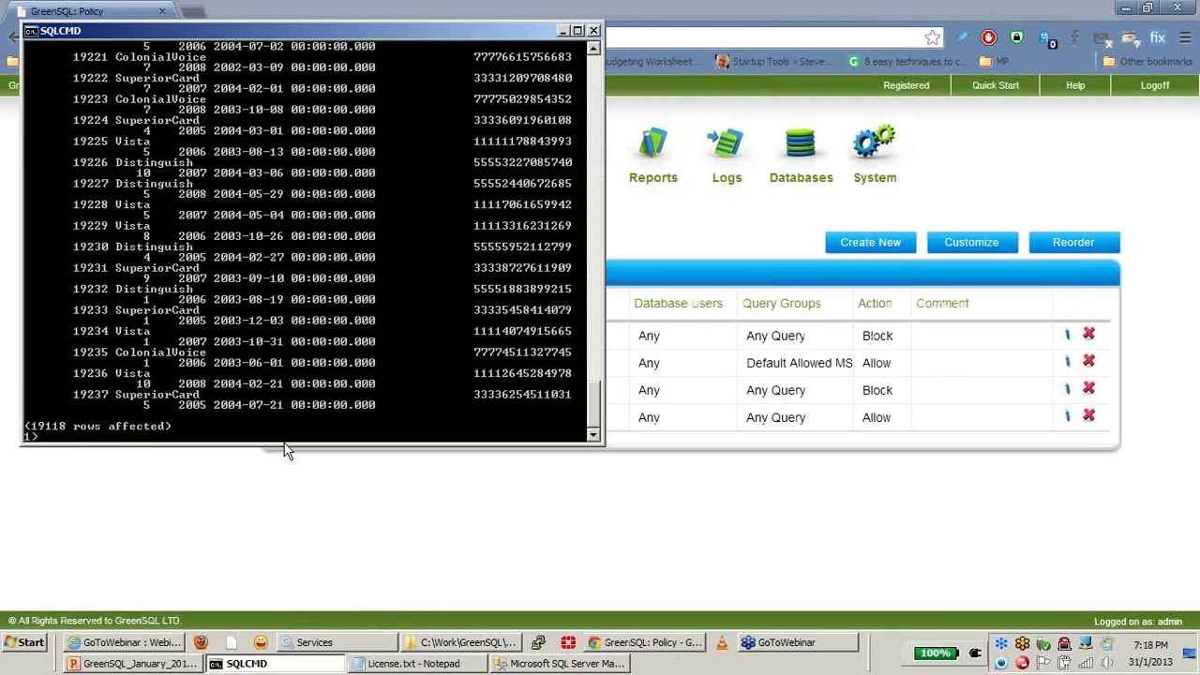
# Step: Exit SQLCMD and reconnect as sa to localhost,1434, entering the account password
pyautogui.write('exit')
pyautogui.press('Return')
pyautogui.press('Up')
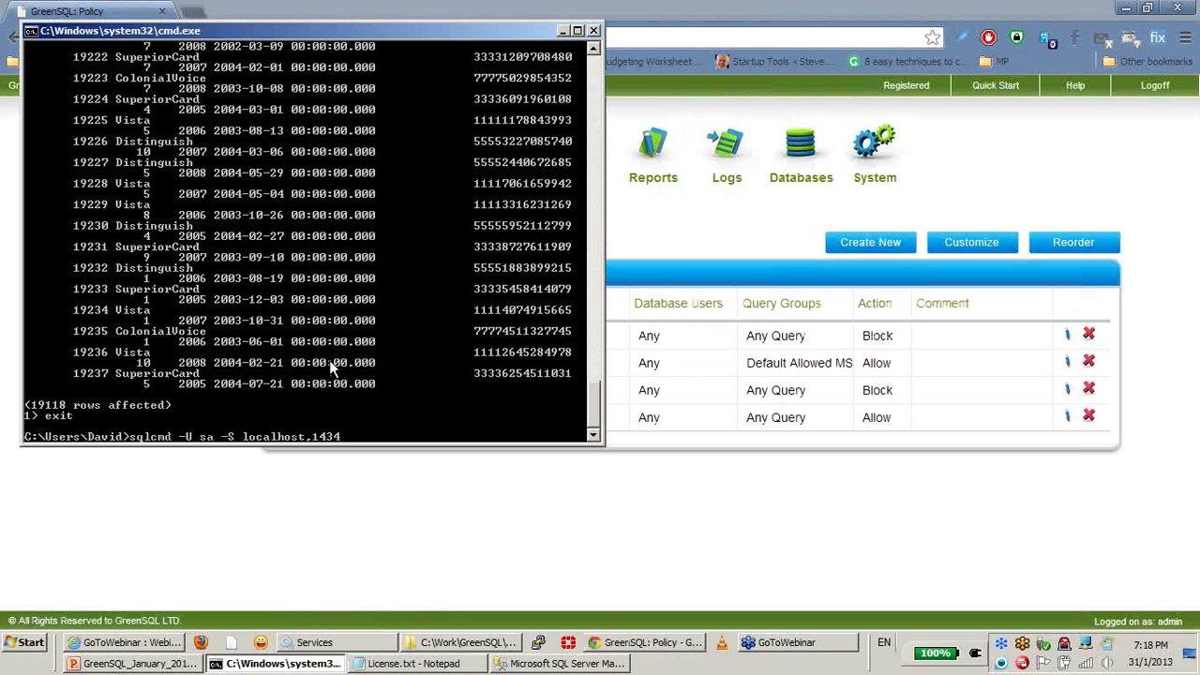
pyautogui.press('Return')
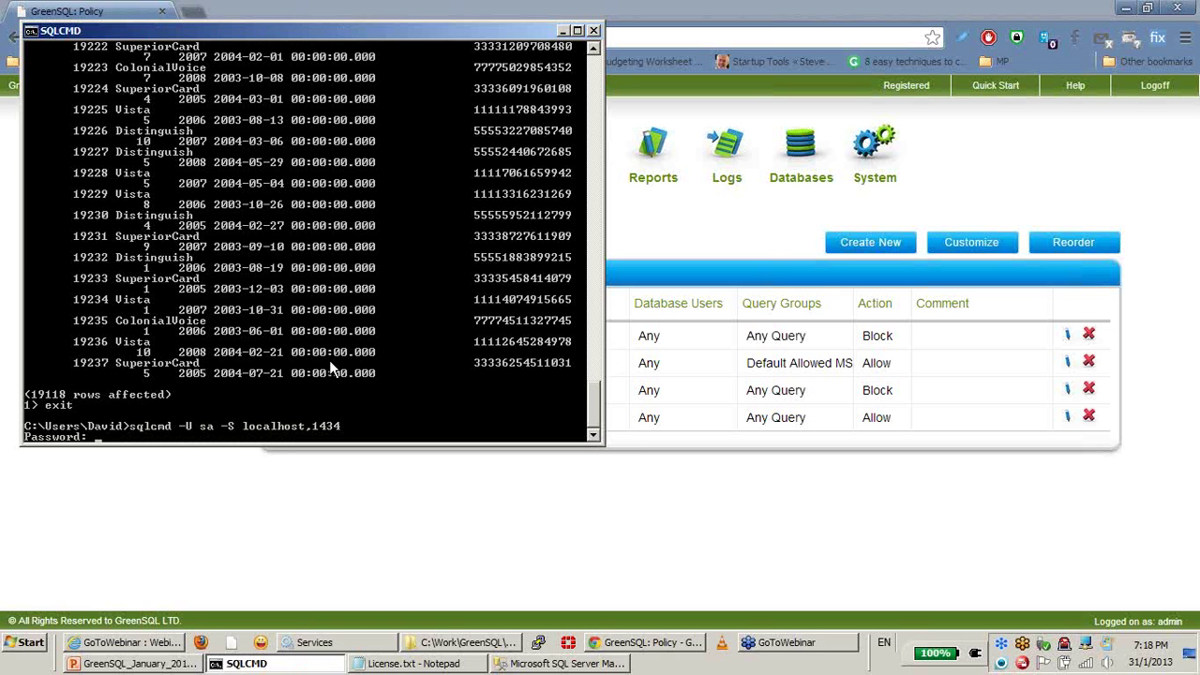
pyautogui.press('Return')
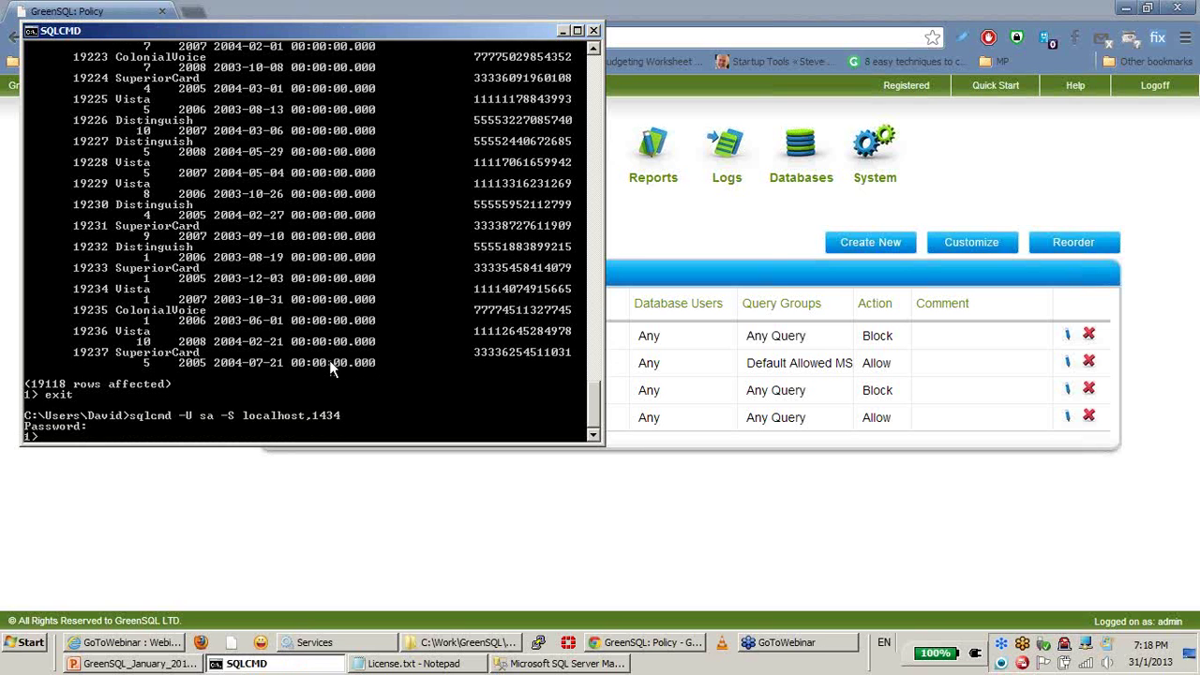
# Step: Run a use-AdventureWorks batch with GO, which fails with Communication link failure, then return to GreenSQL
pyautogui.write('use G')
pyautogui.write('ventureWorks;')
pyautogui.press('Return')
pyautogui.write('GO')
pyautogui.press('Return')
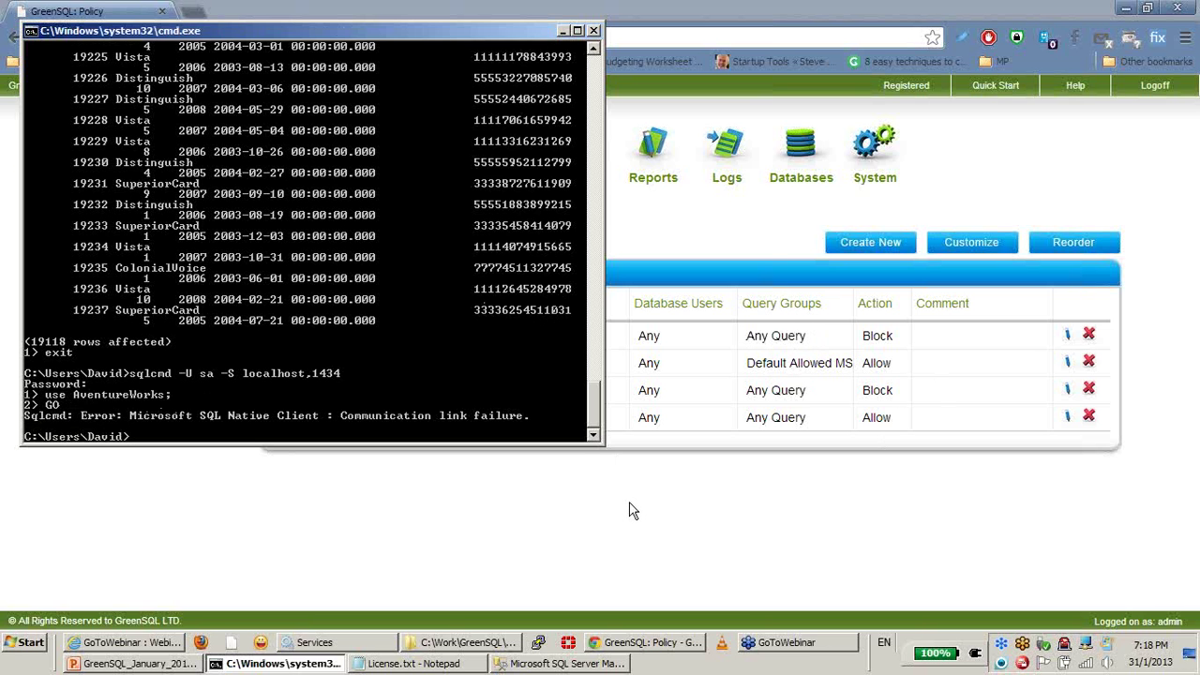
pyautogui.click(493, 372)
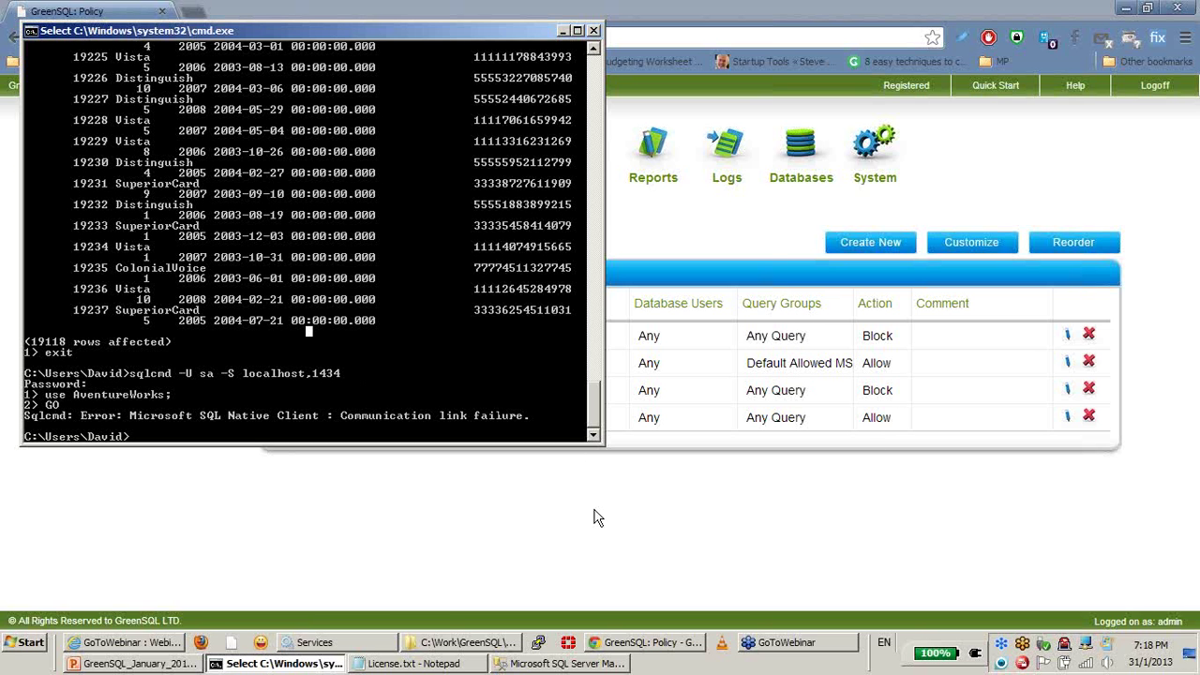
pyautogui.click(577, 540)
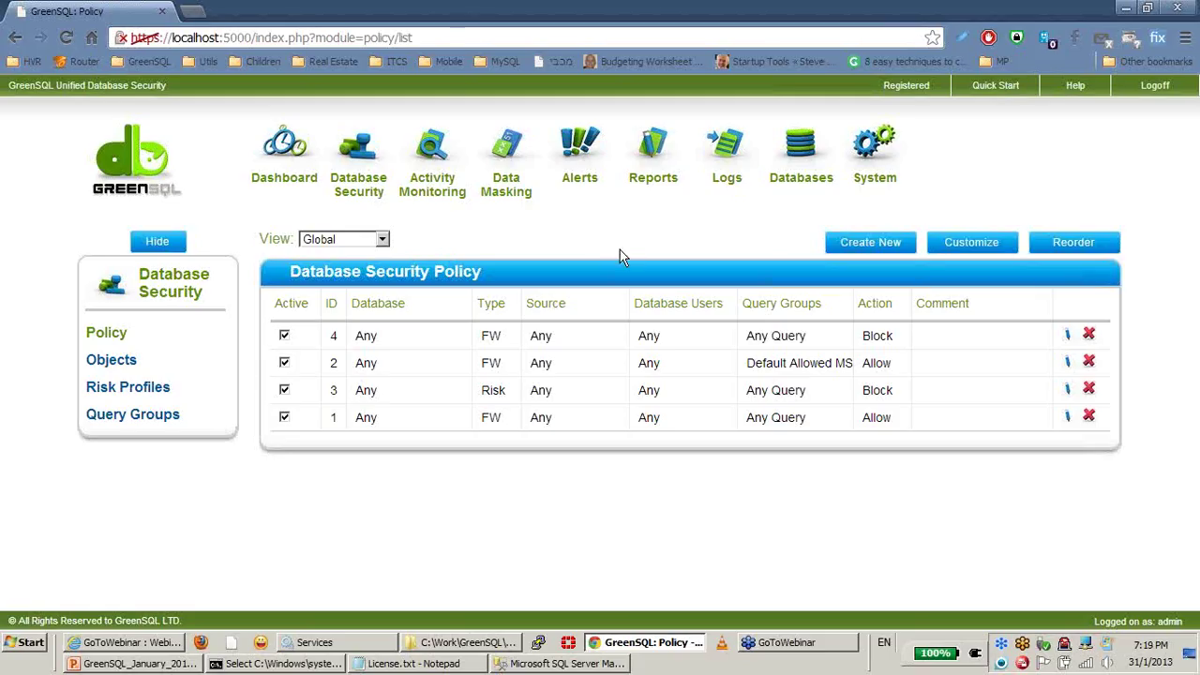
# Step: Delete Block rule 4 from the policy, confirming with OK, then switch to SSMS
pyautogui.click(1088, 334)
pyautogui.click(645, 341)
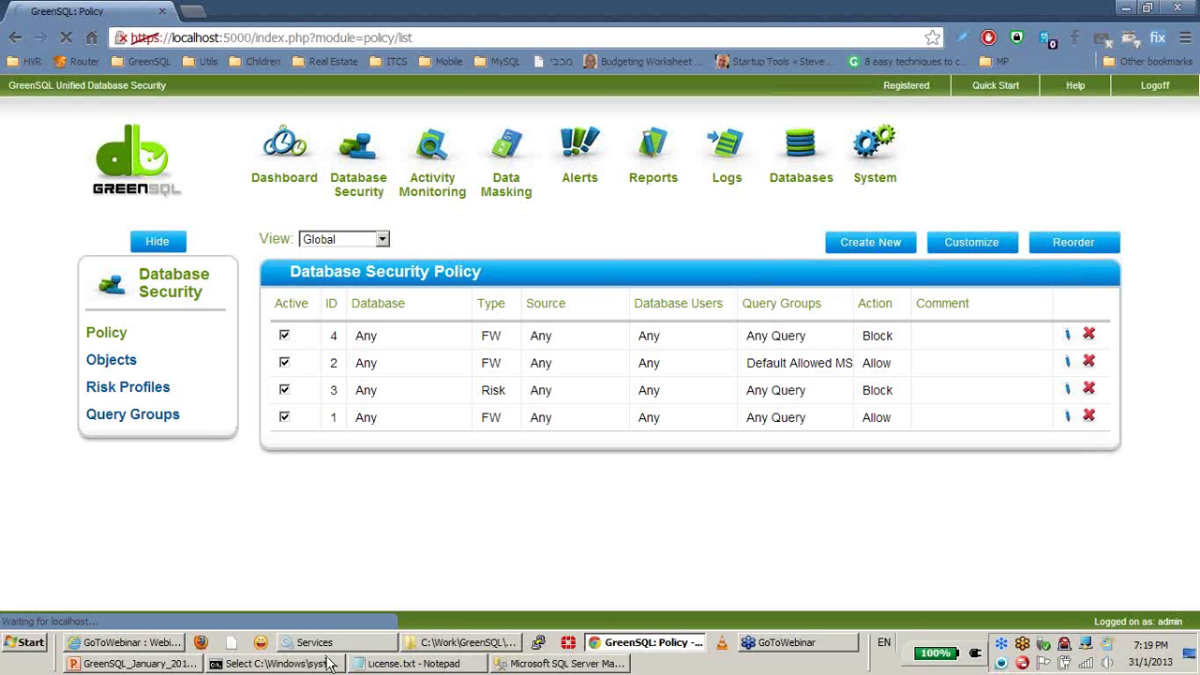
pyautogui.click(563, 666)
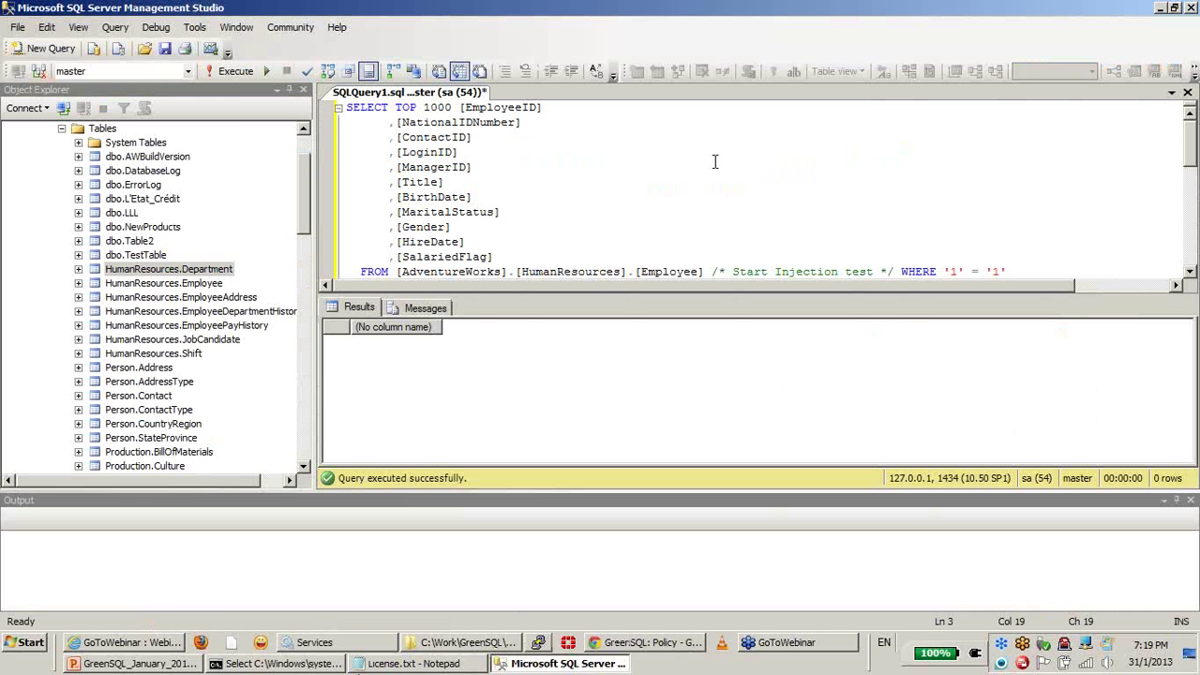
# Step: Switch risk rule 3 to Monitoring - IDS mode and update it so it allows
pyautogui.click(1161, 7)
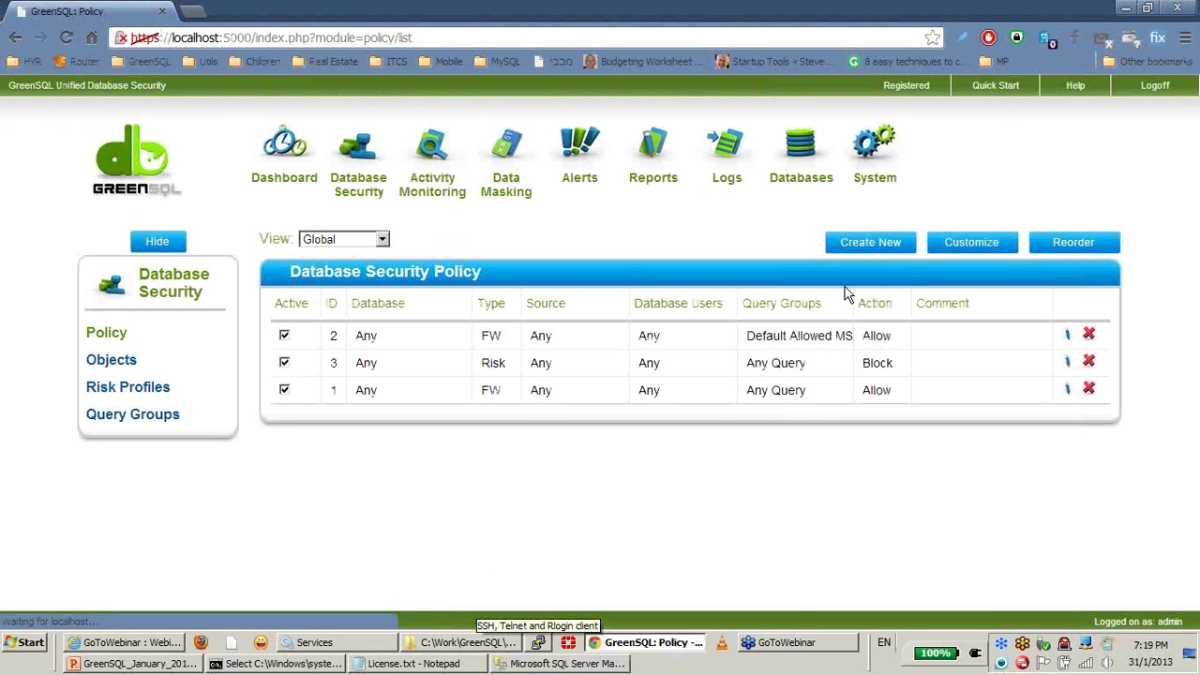
pyautogui.click(1067, 362)
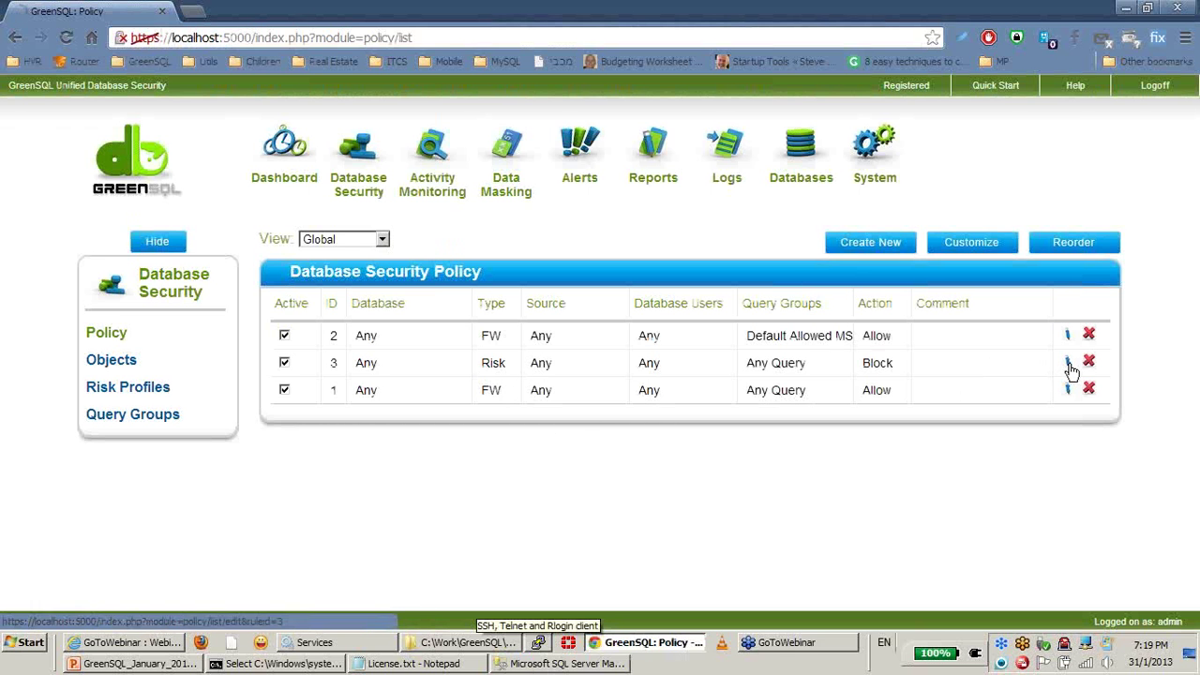
pyautogui.click(903, 386)
pyautogui.click(893, 416)
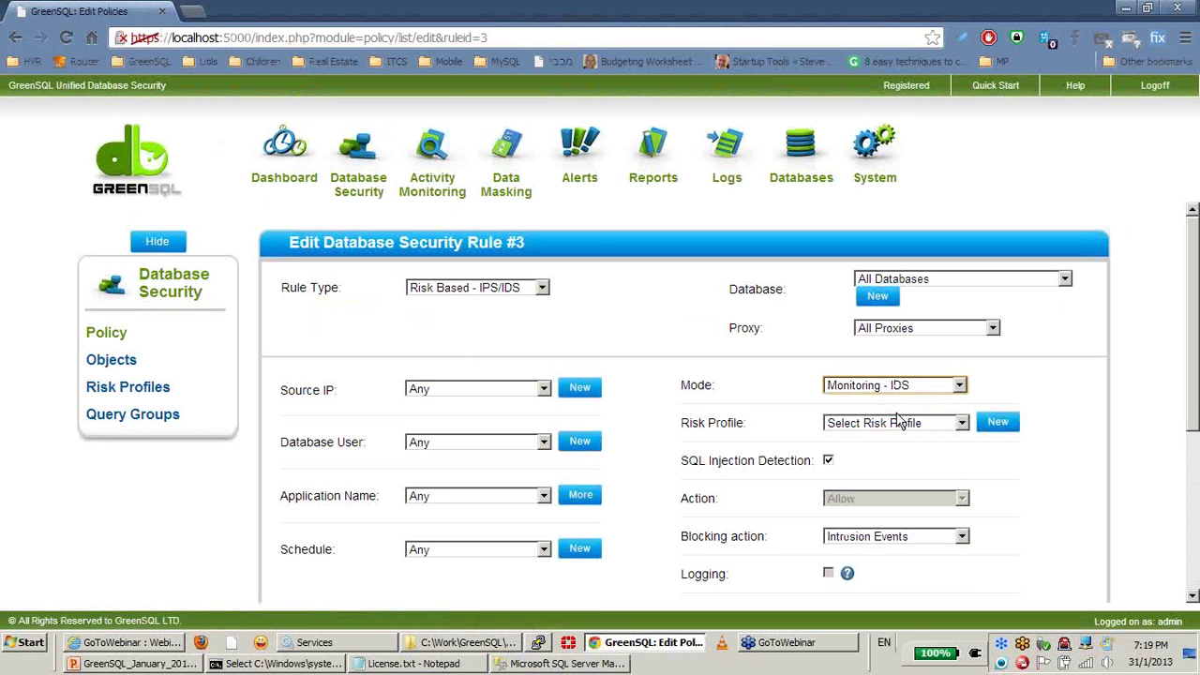
pyautogui.scroll(-3, 1048, 413)
pyautogui.scroll(-2, 1049, 418)
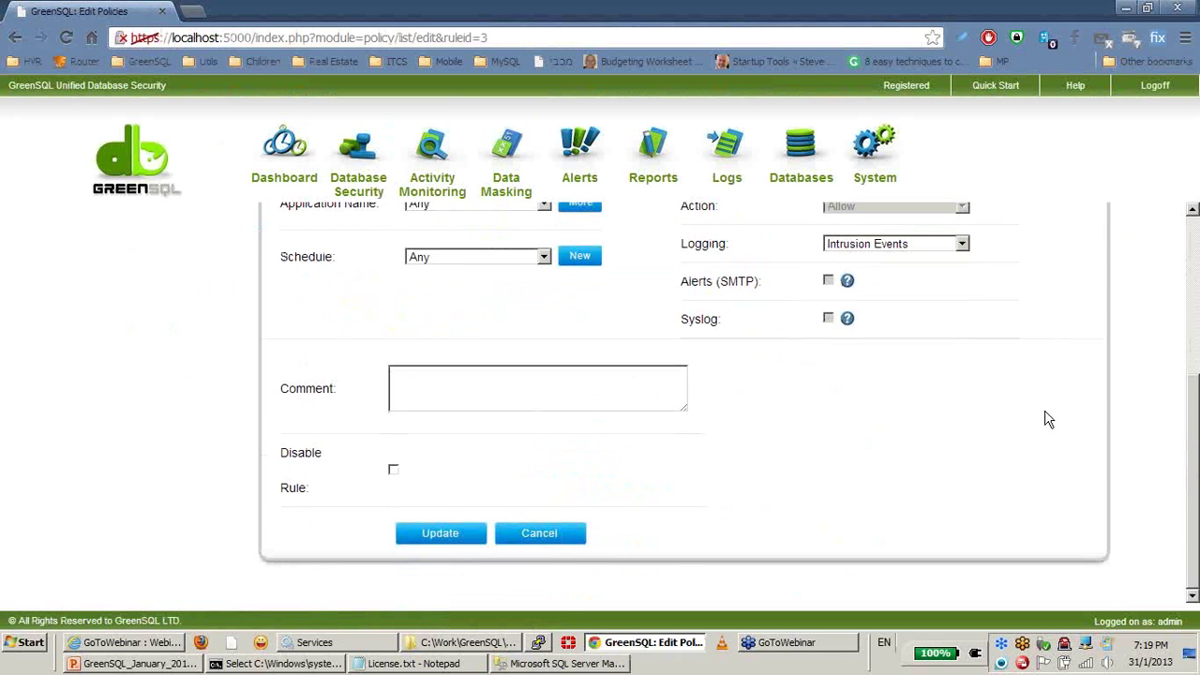
pyautogui.click(446, 535)
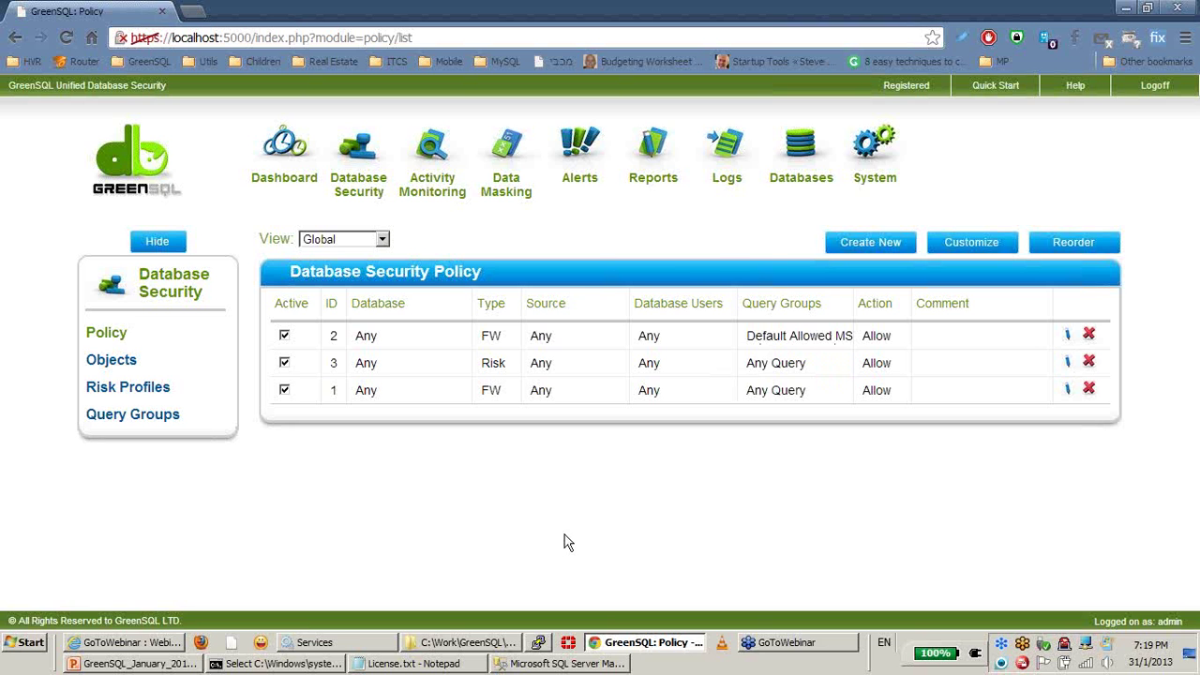
# Step: Open the Data Masking Policy list and confirm no masking rules exist yet
pyautogui.click(511, 193)
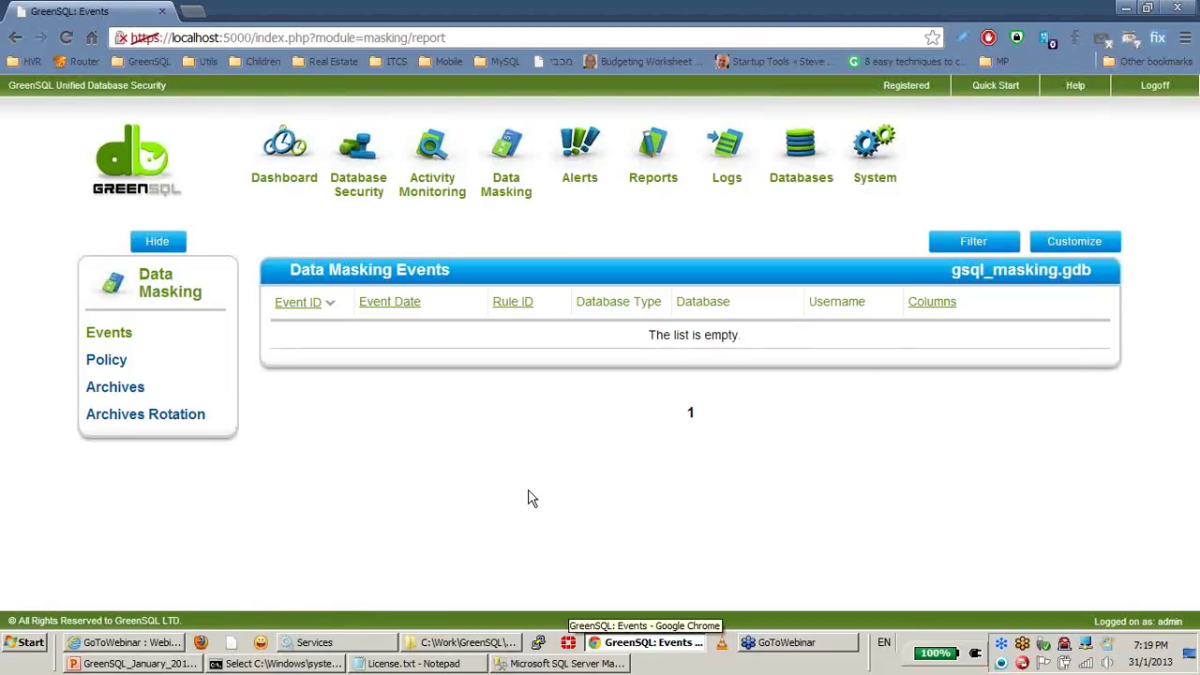
pyautogui.click(104, 366)
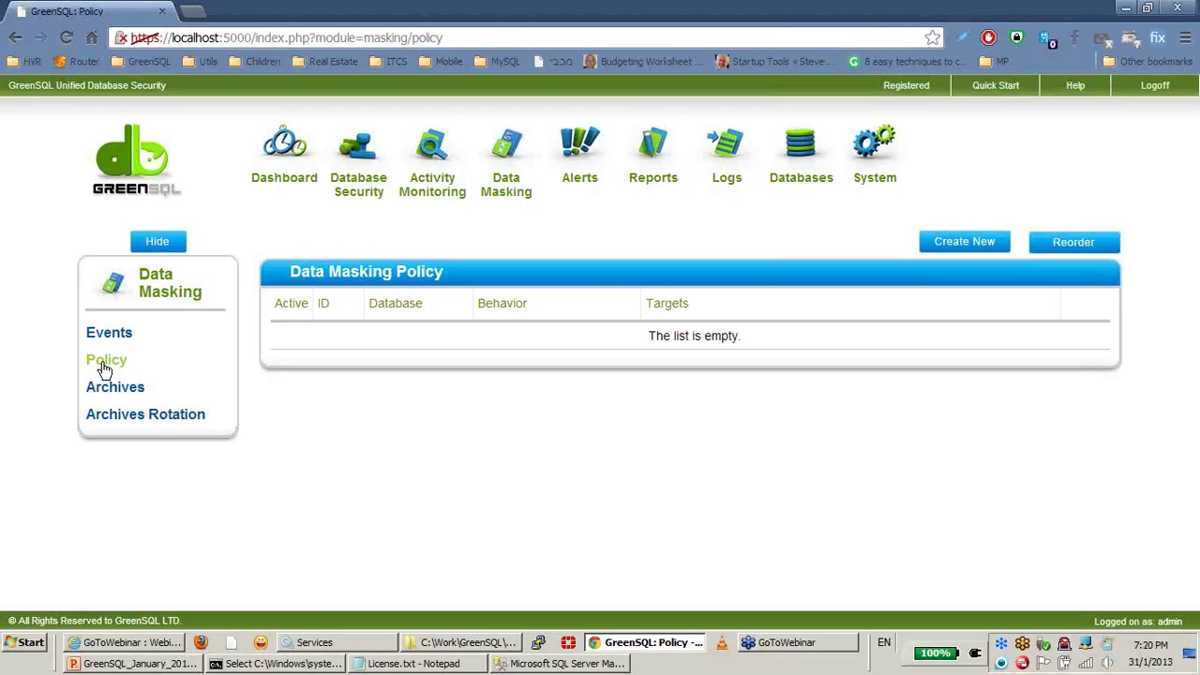
pyautogui.click(560, 663)
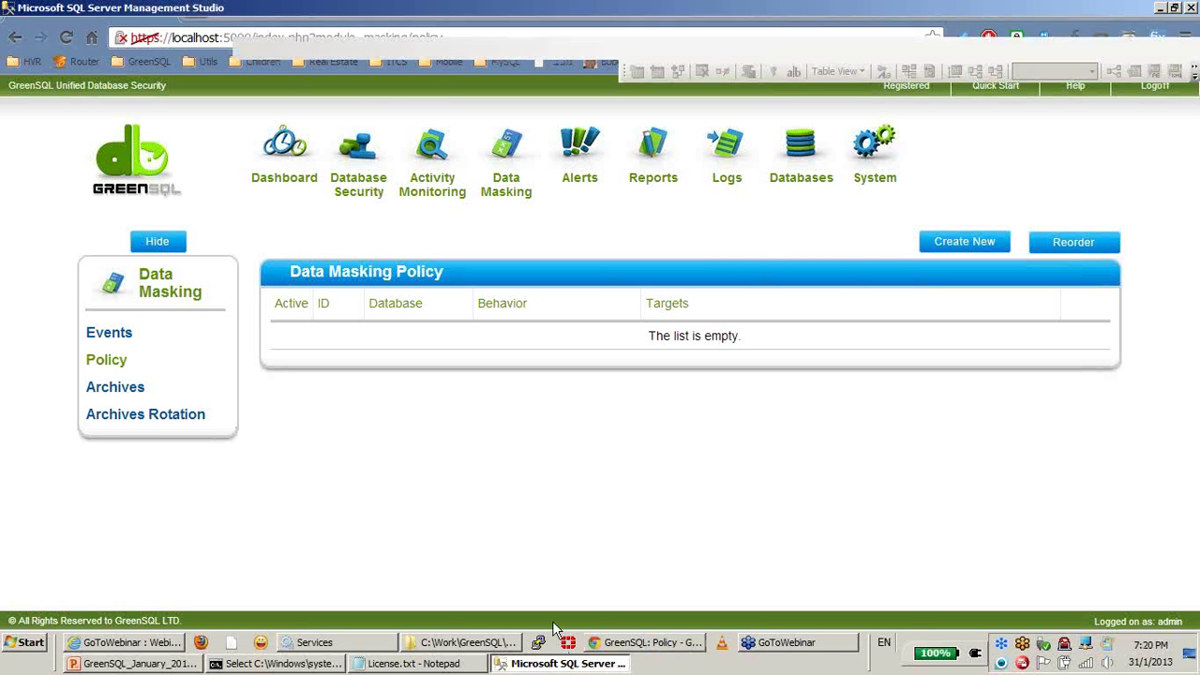
# Step: Clear the SSMS query editor and open Masking Demo.sql in Notepad++
pyautogui.hotkey('ctrl', 'a')
pyautogui.press('Delete')
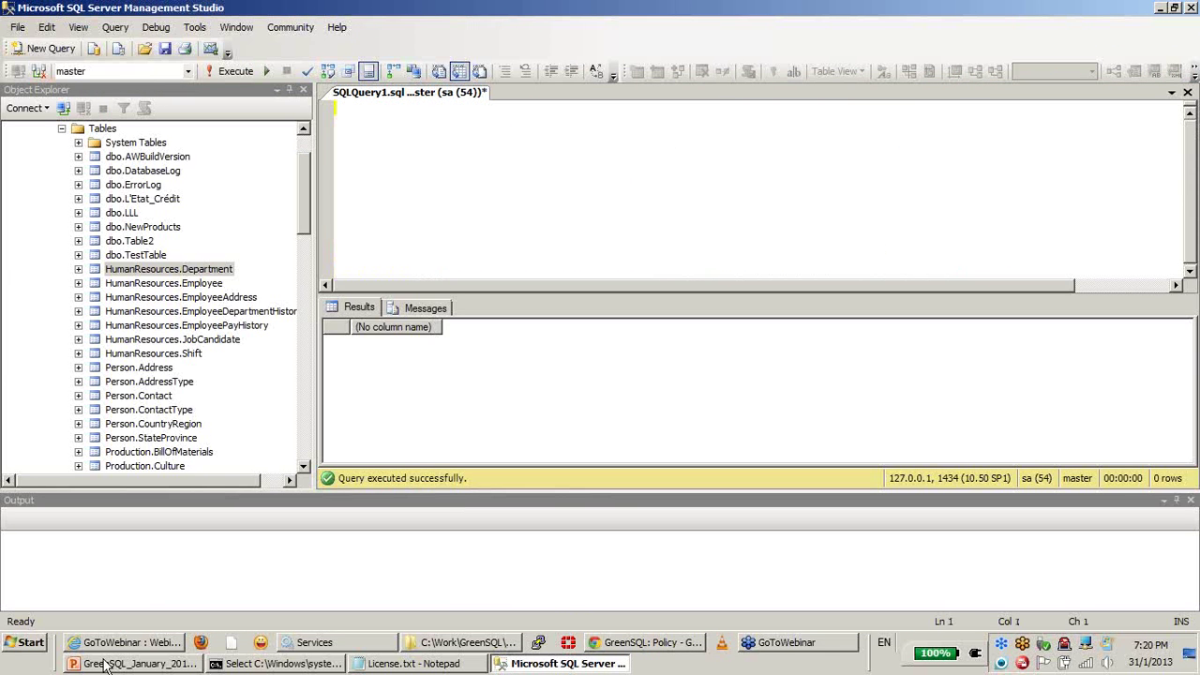
pyautogui.click(485, 645)
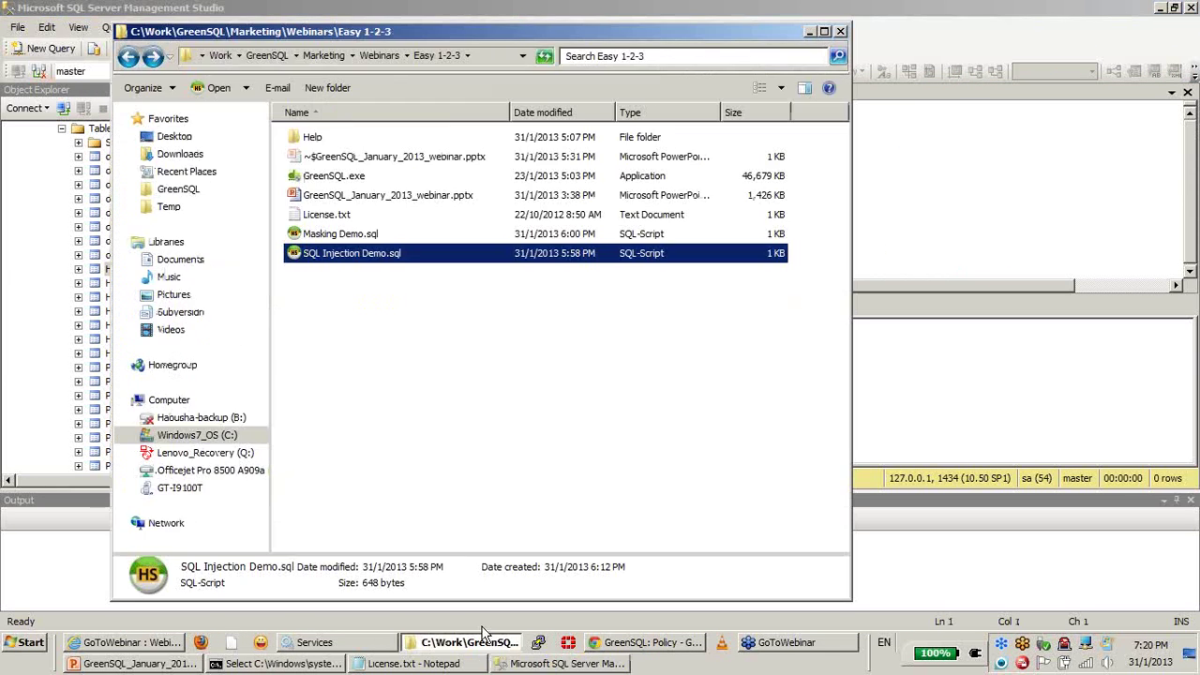
pyautogui.rightClick(338, 235)
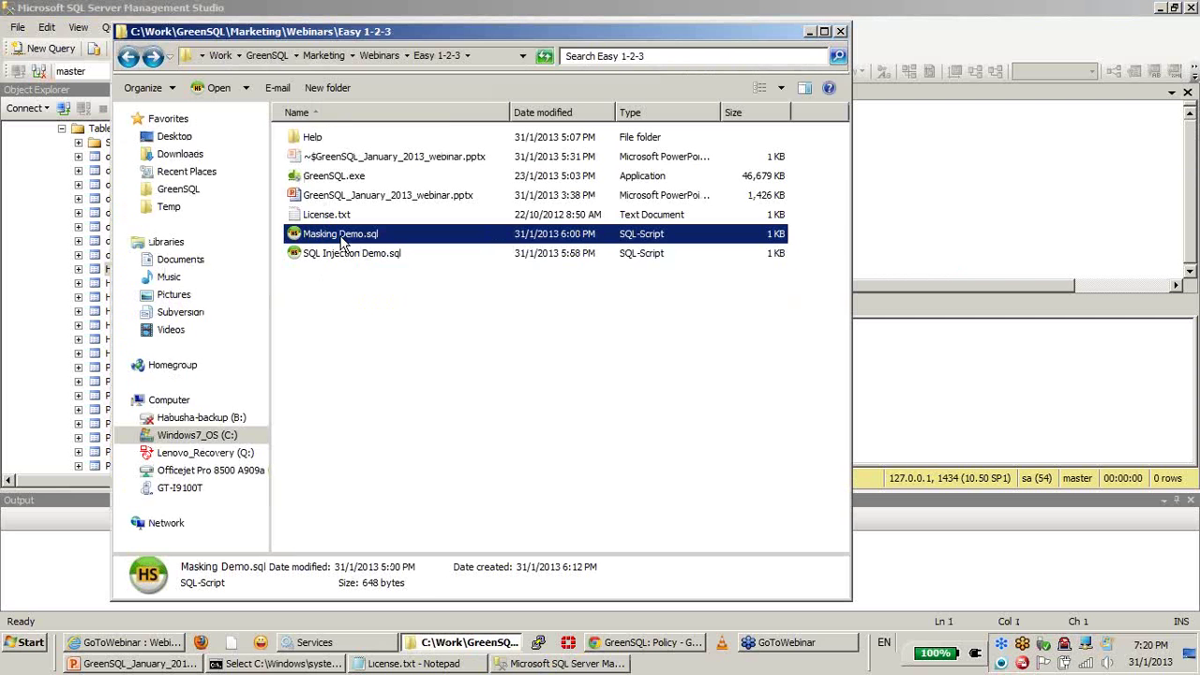
pyautogui.moveTo(428, 338)
pyautogui.click(600, 338)
# Step: Copy the whole credit-card query, close the file, and paste it into SSMS
pyautogui.hotkey('ctrl', 'a')
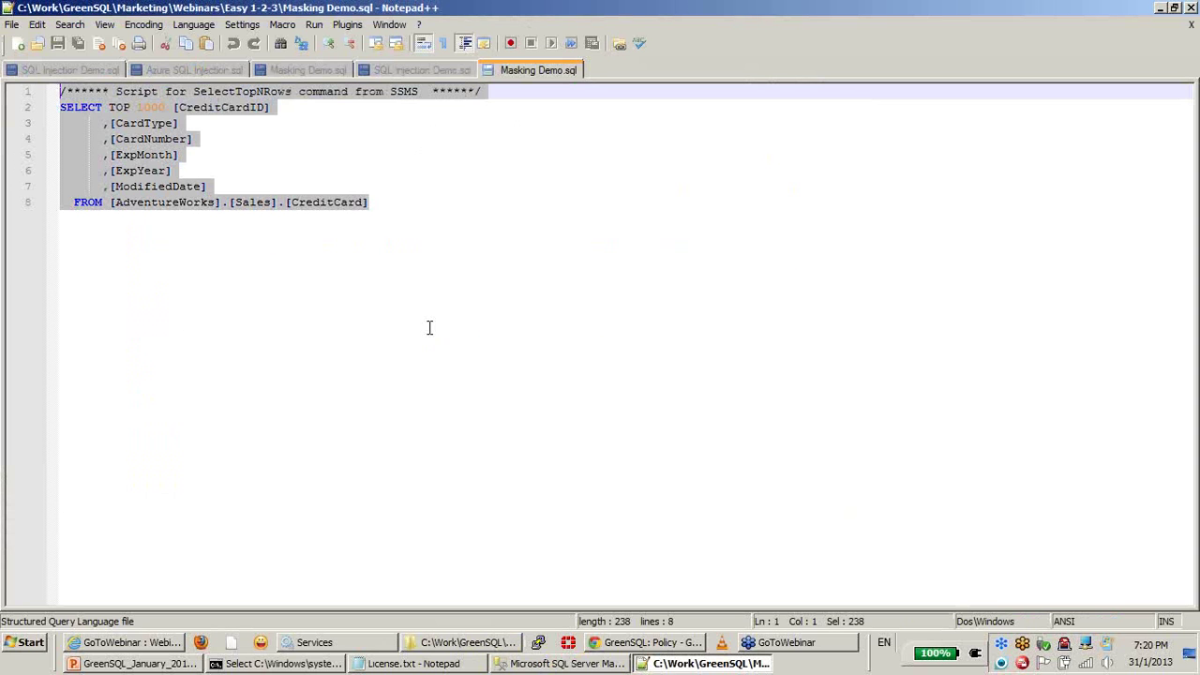
pyautogui.rightClick(146, 130)
pyautogui.click(167, 153)
pyautogui.rightClick(507, 70)
pyautogui.click(540, 76)
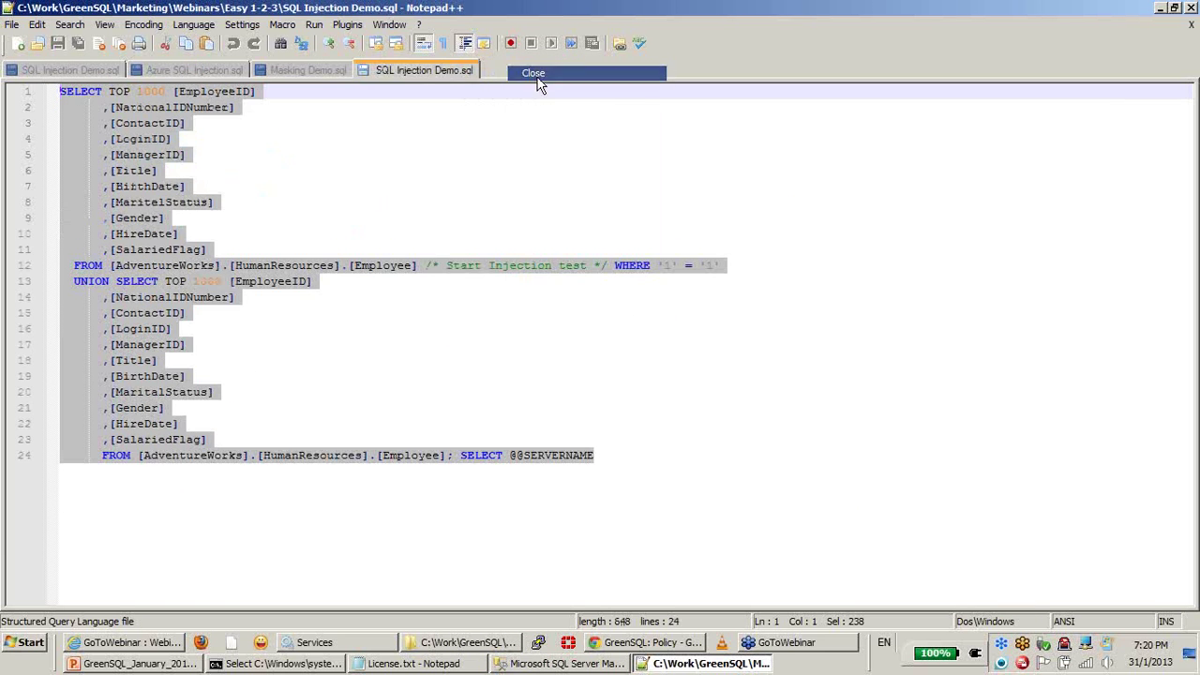
pyautogui.click(1160, 7)
pyautogui.click(978, 153)
pyautogui.hotkey('ctrl', 'v')
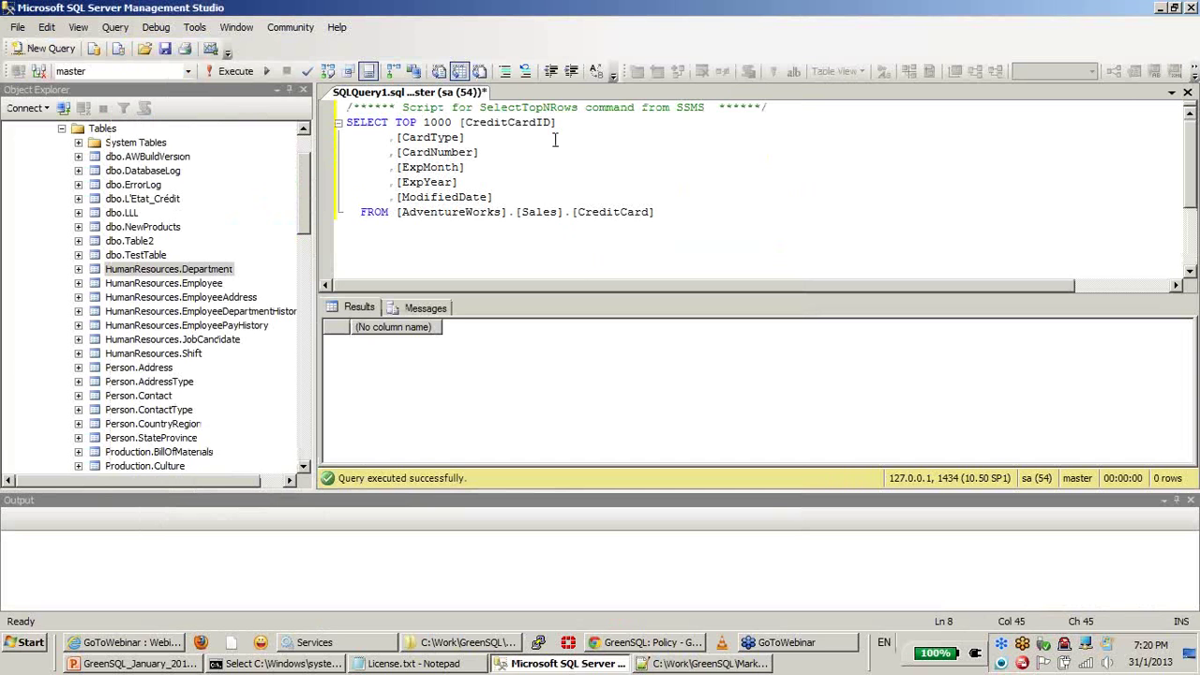
# Step: Execute the CreditCard query and inspect the 1000 unmasked CardNumber values
pyautogui.click(235, 72)
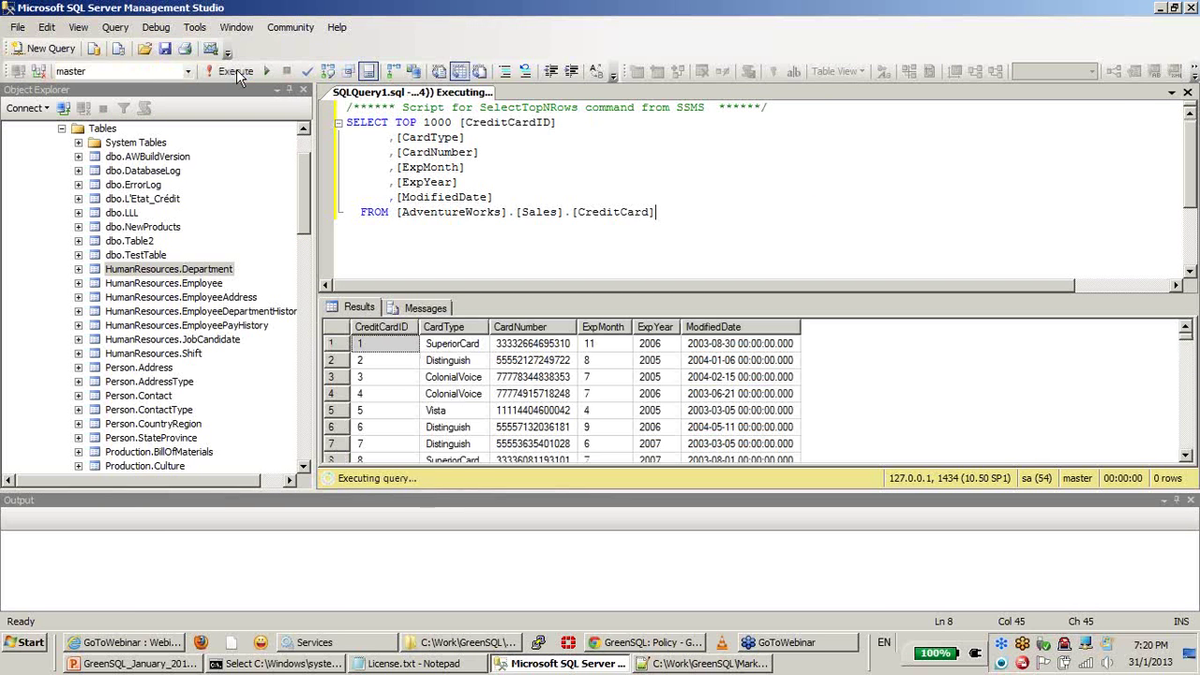
pyautogui.click(537, 327)
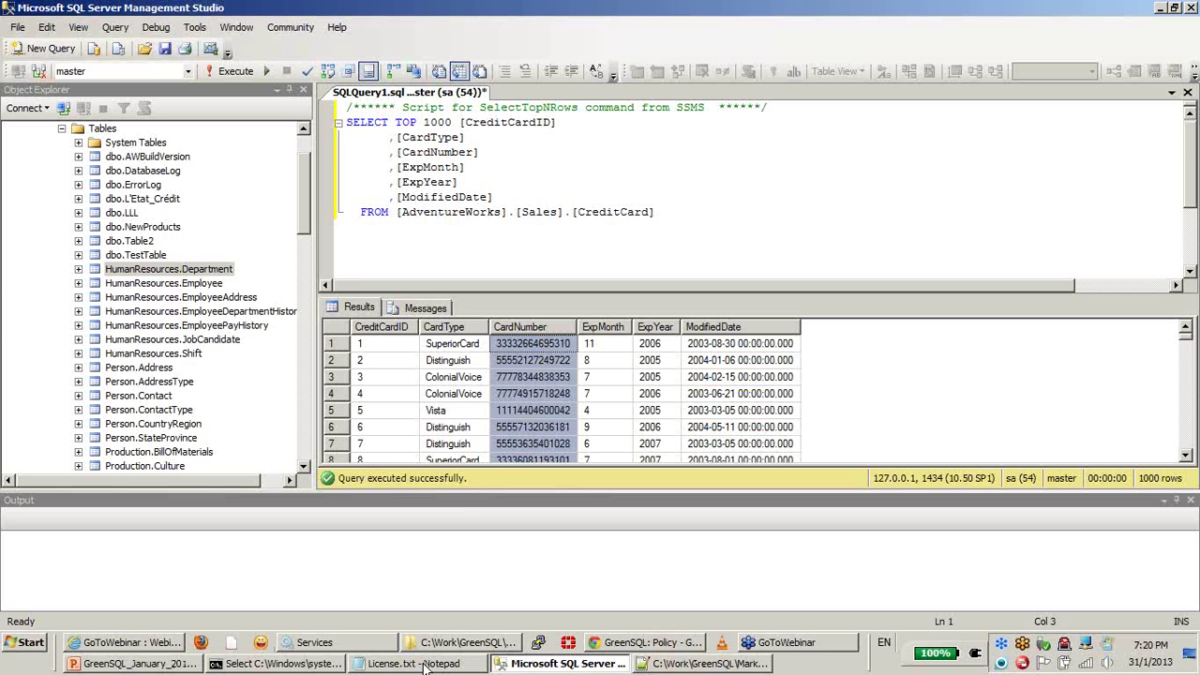
pyautogui.click(656, 643)
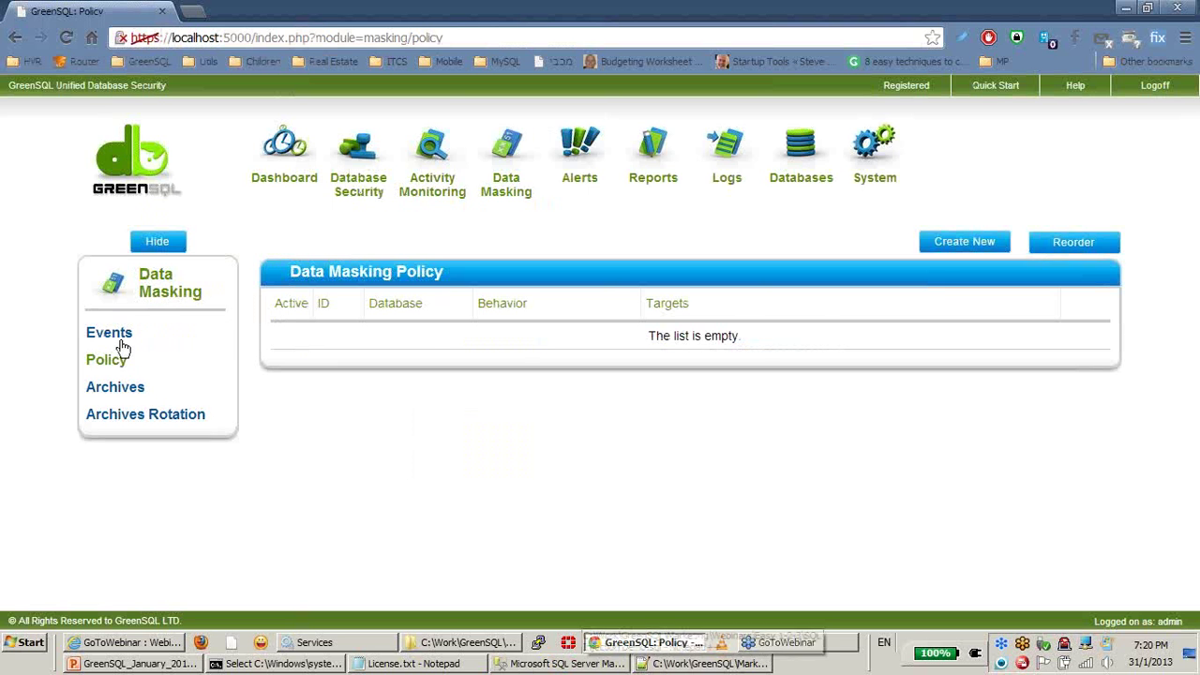
# Step: Start a masking rule on AdventureWorks - Demo_PX targeting the Sales.CreditCard CardNumber column
pyautogui.click(957, 242)
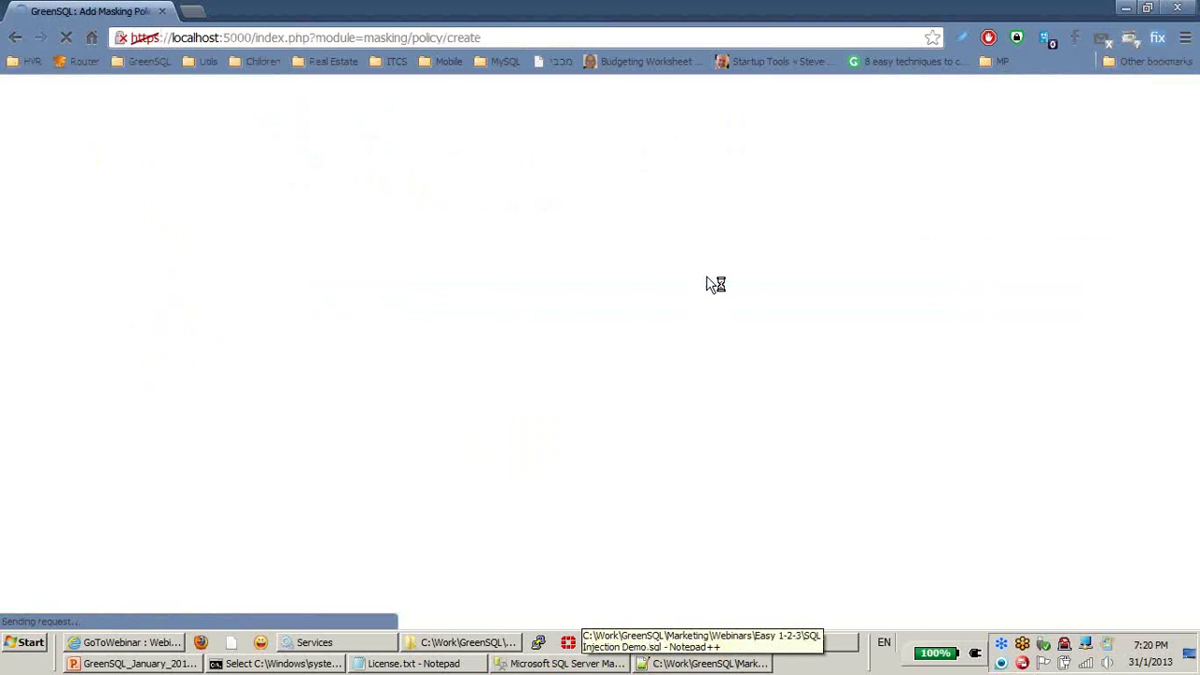
pyautogui.click(546, 288)
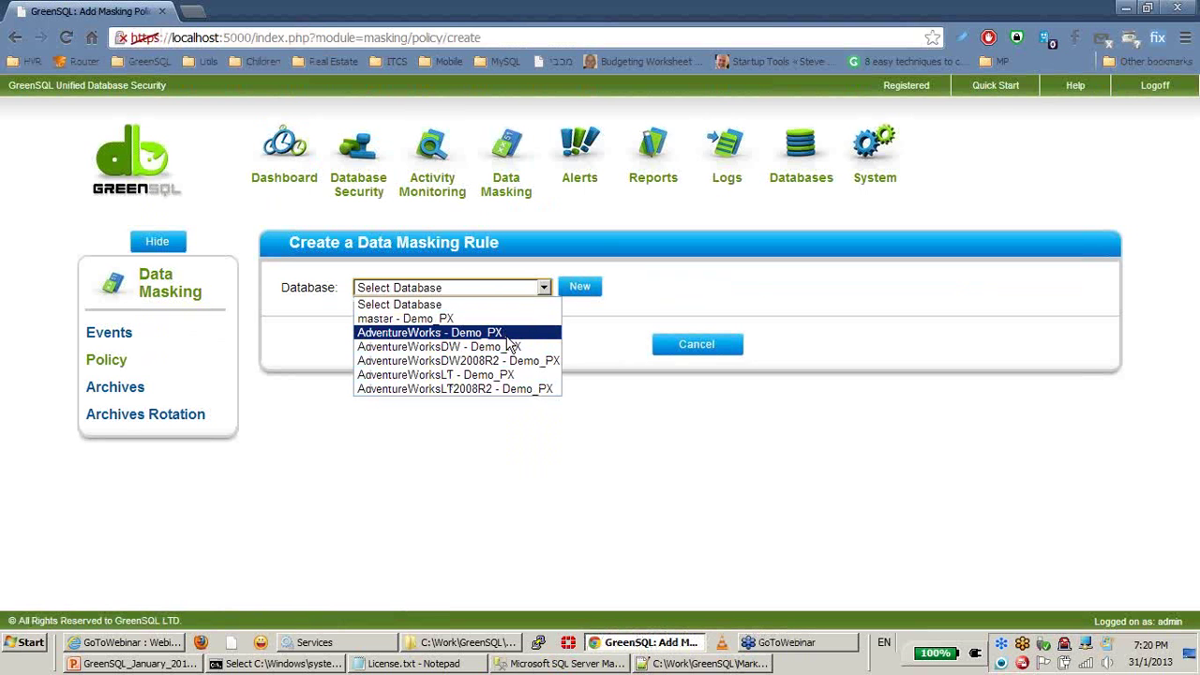
pyautogui.click(508, 335)
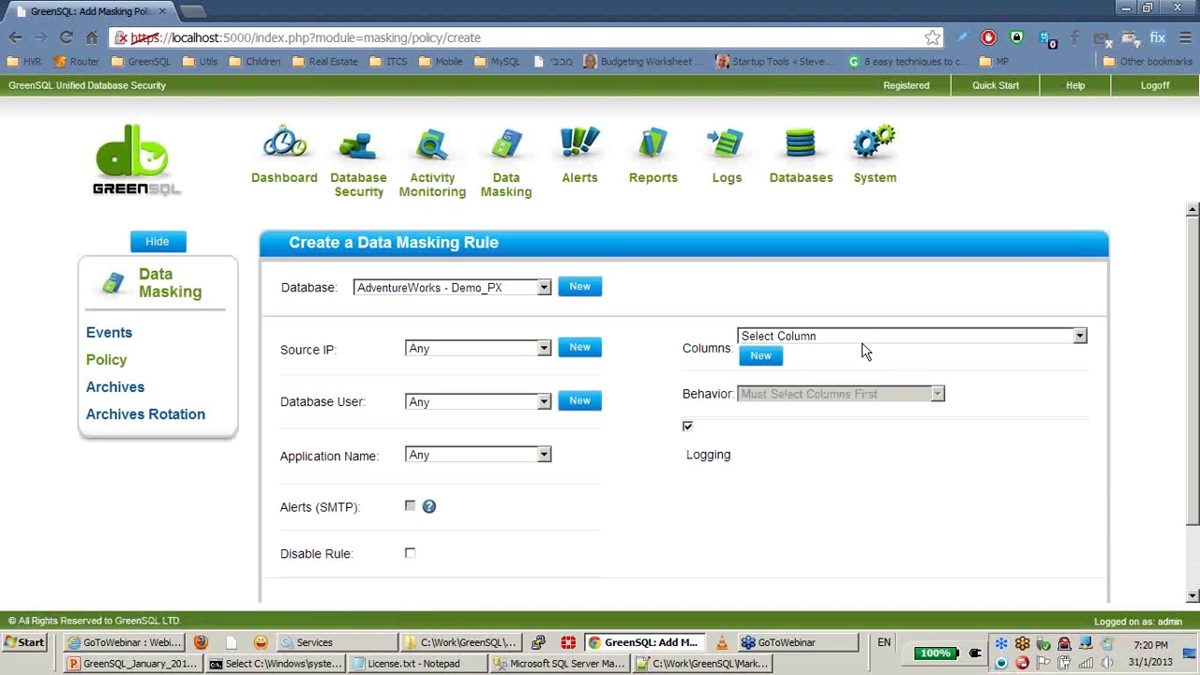
pyautogui.click(755, 354)
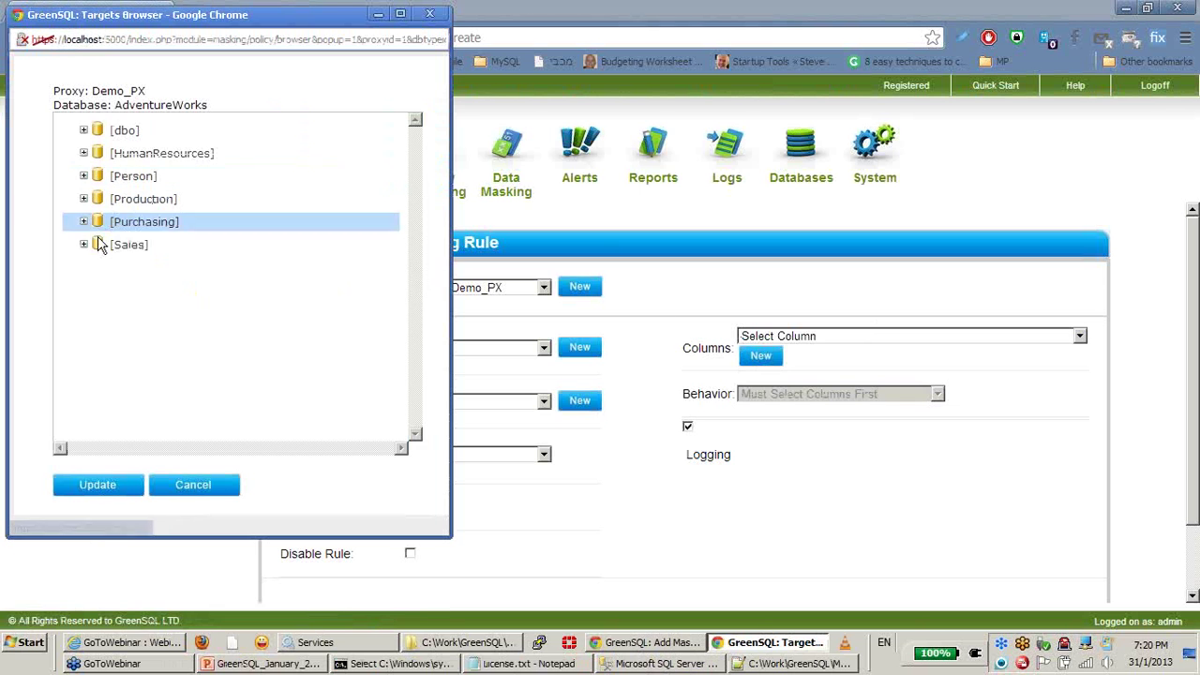
pyautogui.click(84, 245)
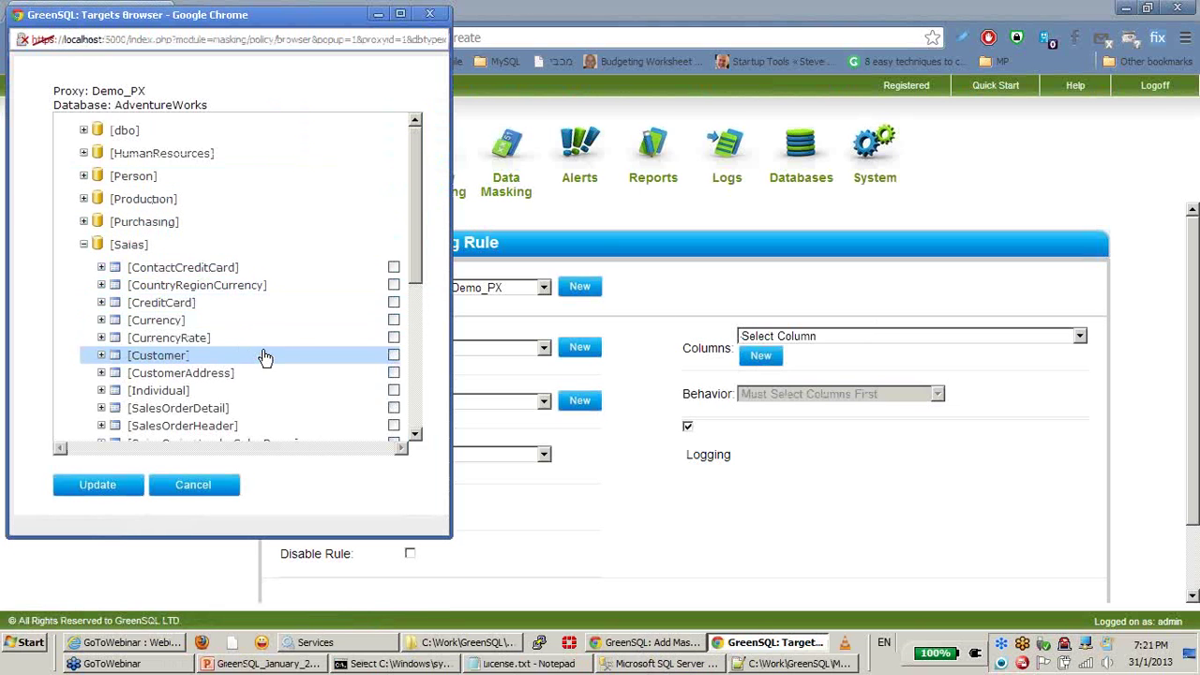
pyautogui.click(101, 303)
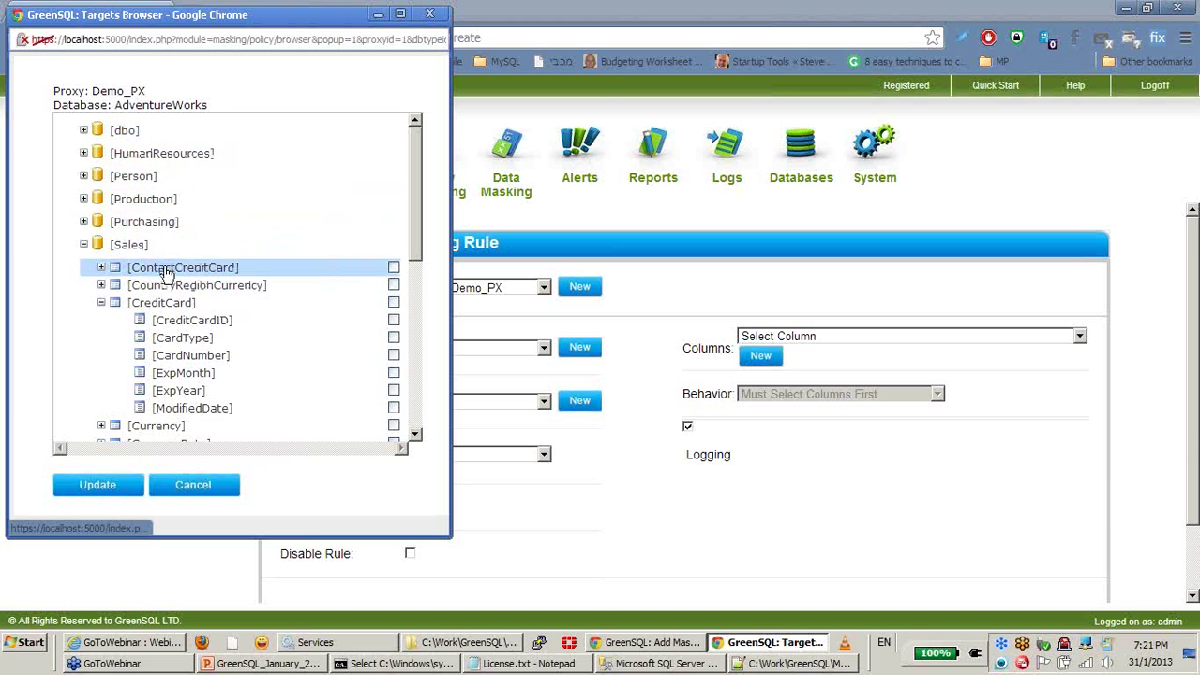
pyautogui.click(173, 303)
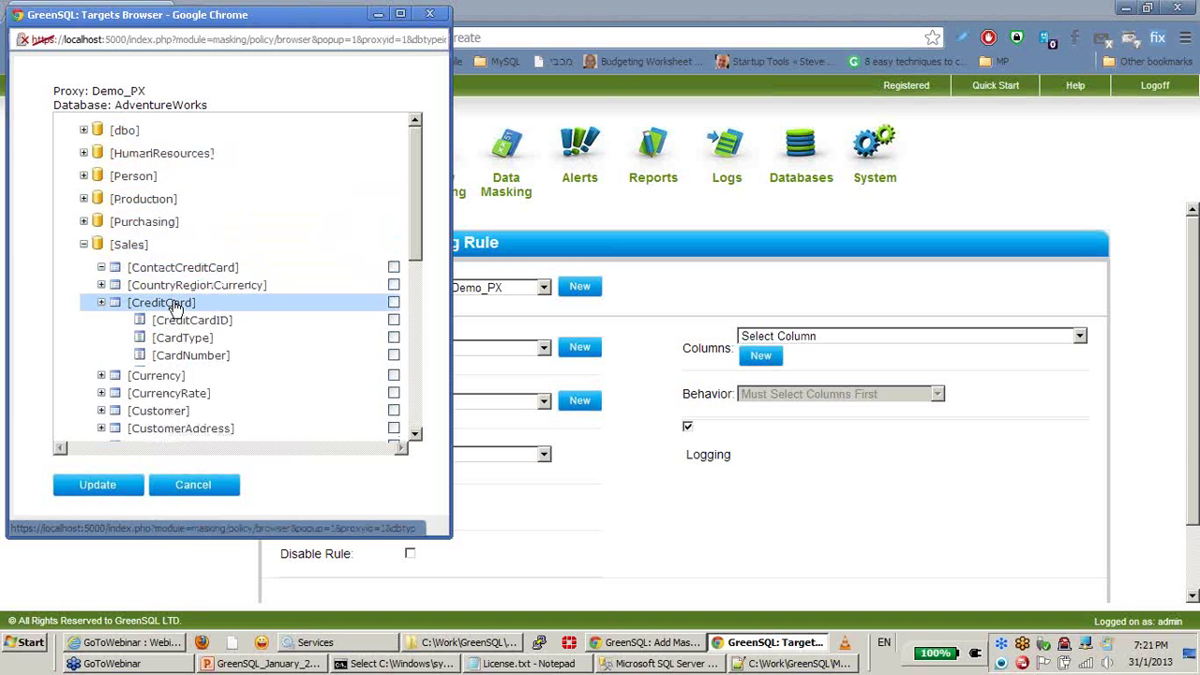
pyautogui.click(100, 304)
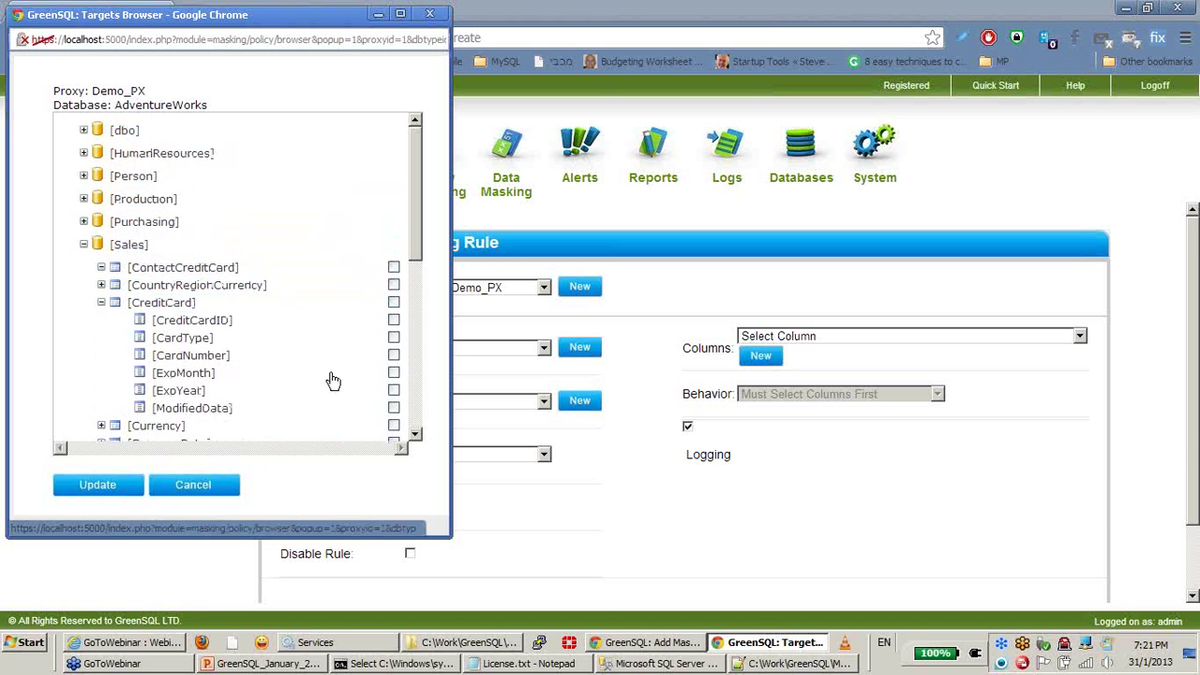
pyautogui.click(394, 356)
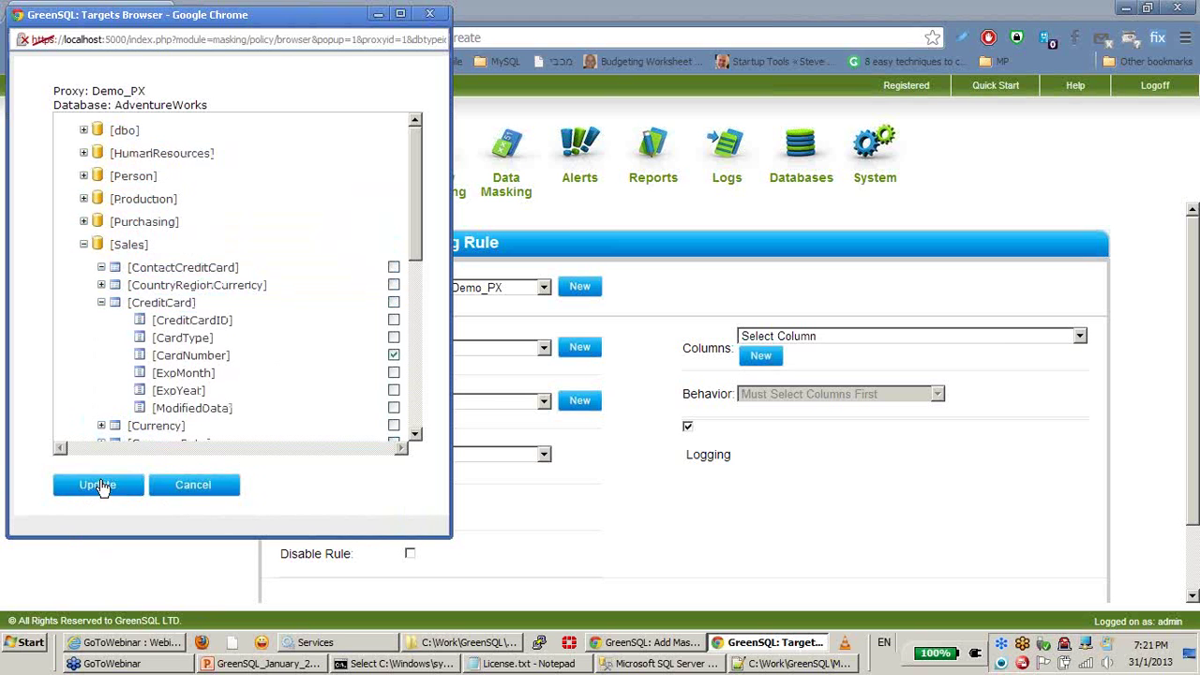
pyautogui.click(97, 484)
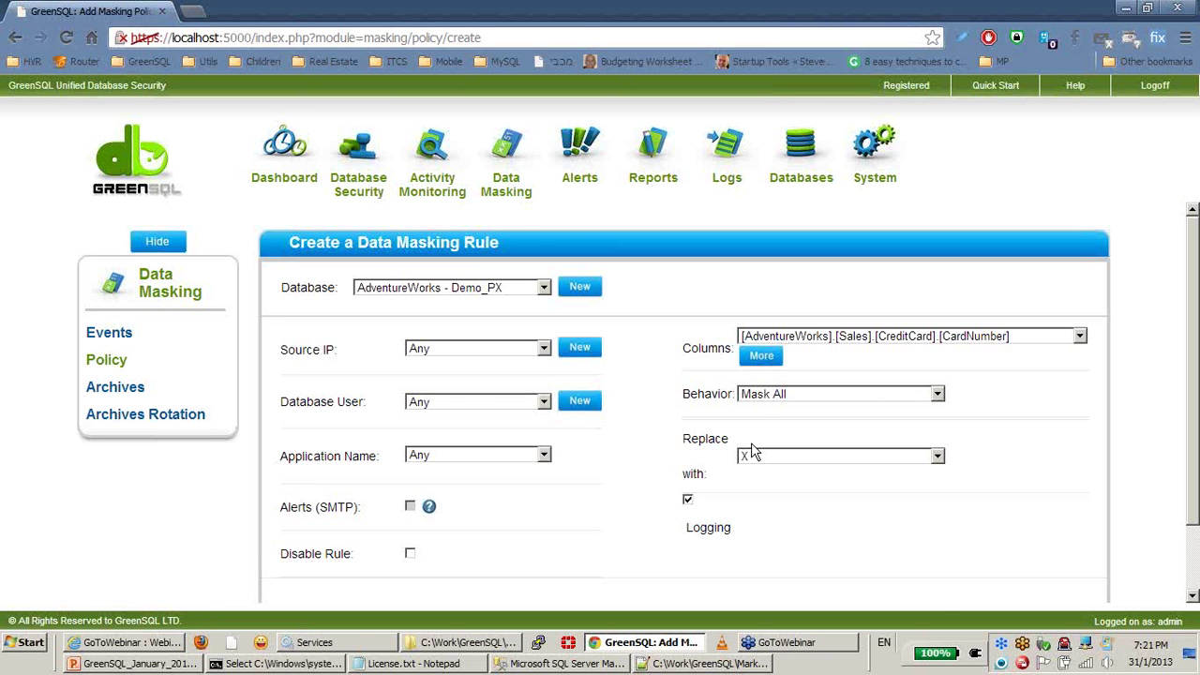
# Step: Set behaviour to Credit Card Masking, keep Any source IP and application, and create it
pyautogui.click(773, 397)
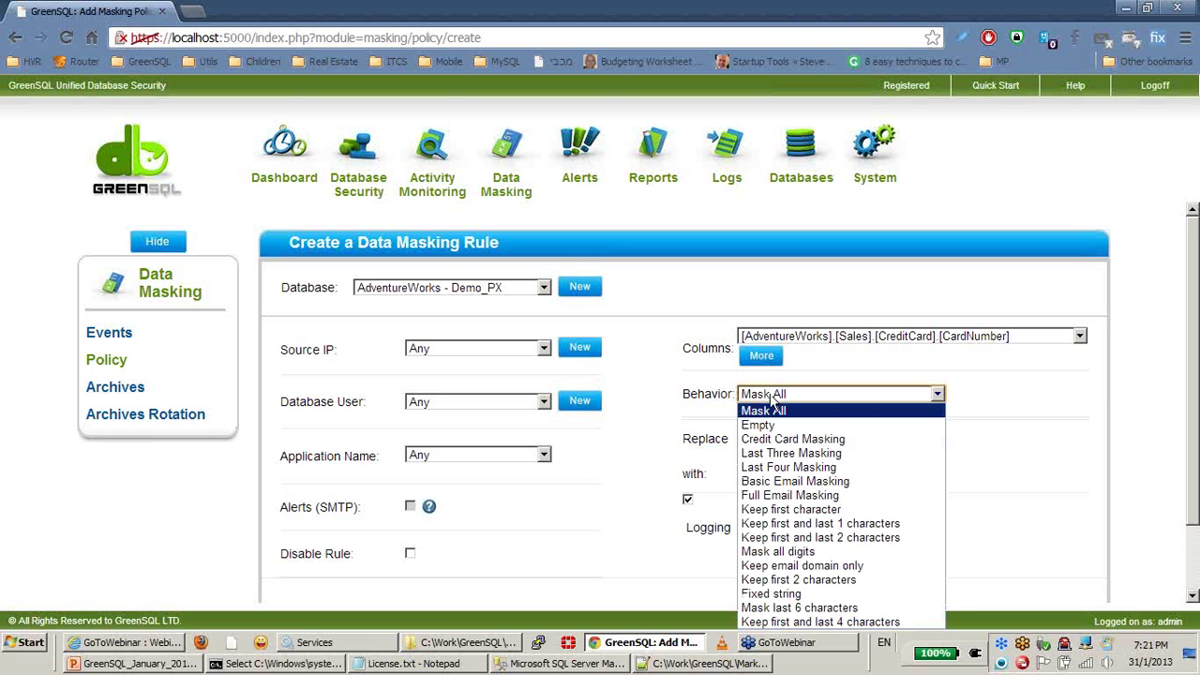
pyautogui.click(875, 440)
pyautogui.click(1060, 429)
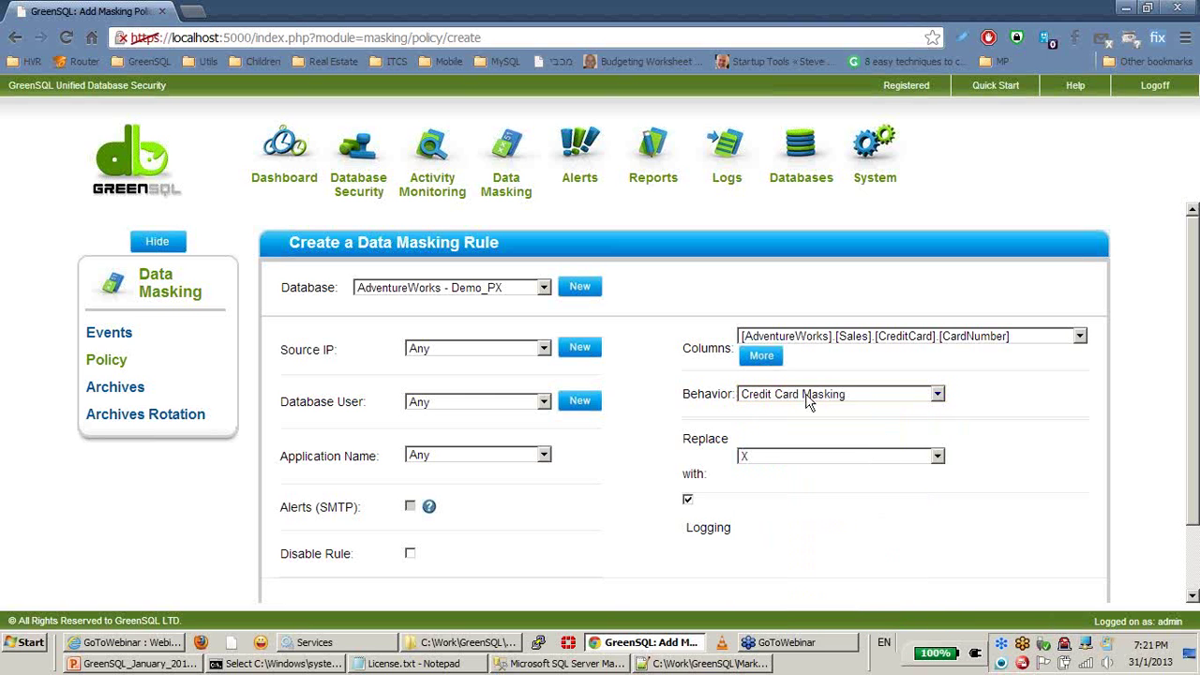
pyautogui.scroll(-2, 1046, 442)
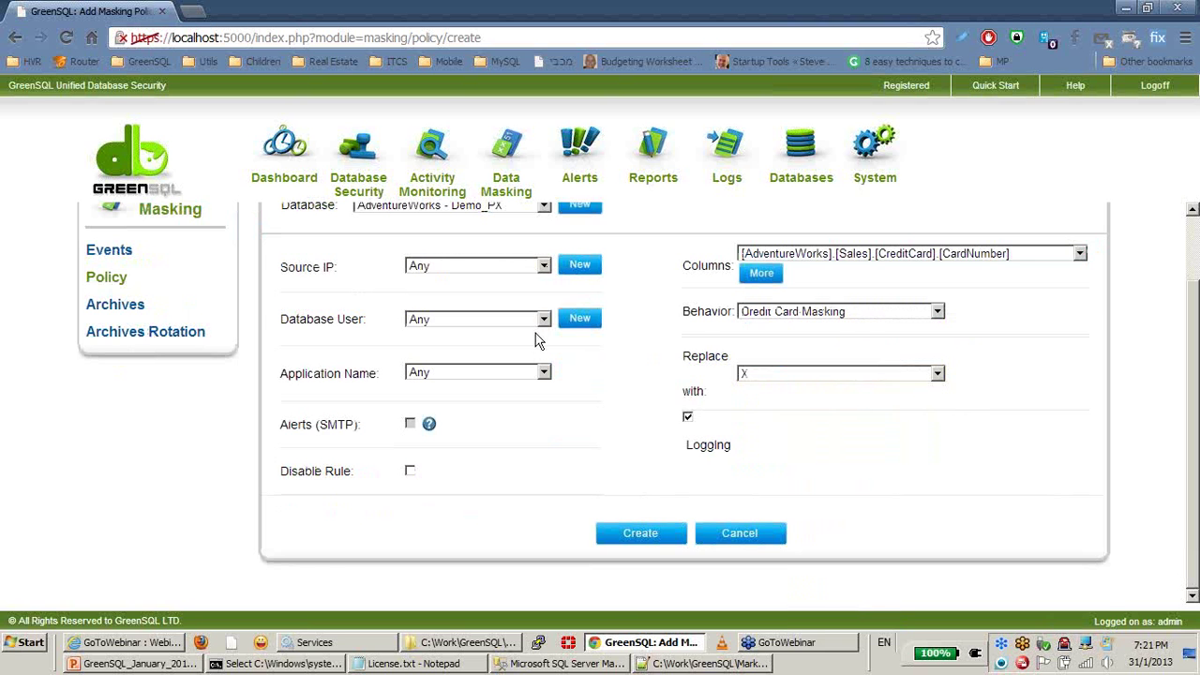
pyautogui.scroll(2, 506, 352)
pyautogui.click(482, 349)
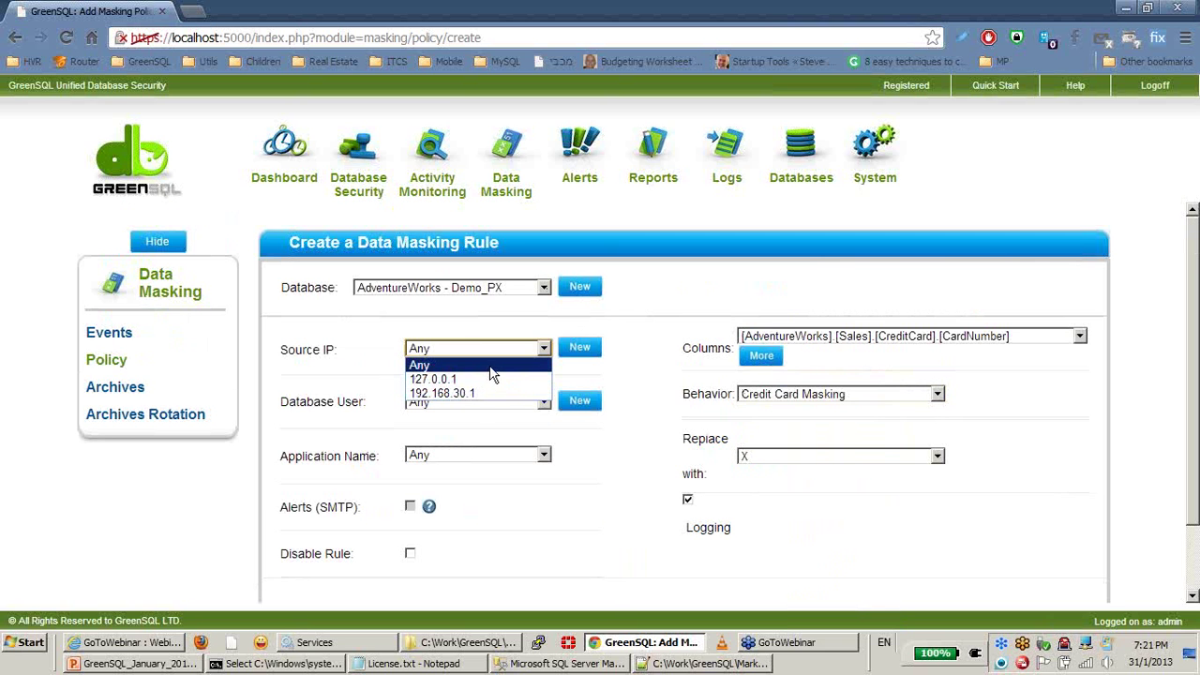
pyautogui.click(485, 404)
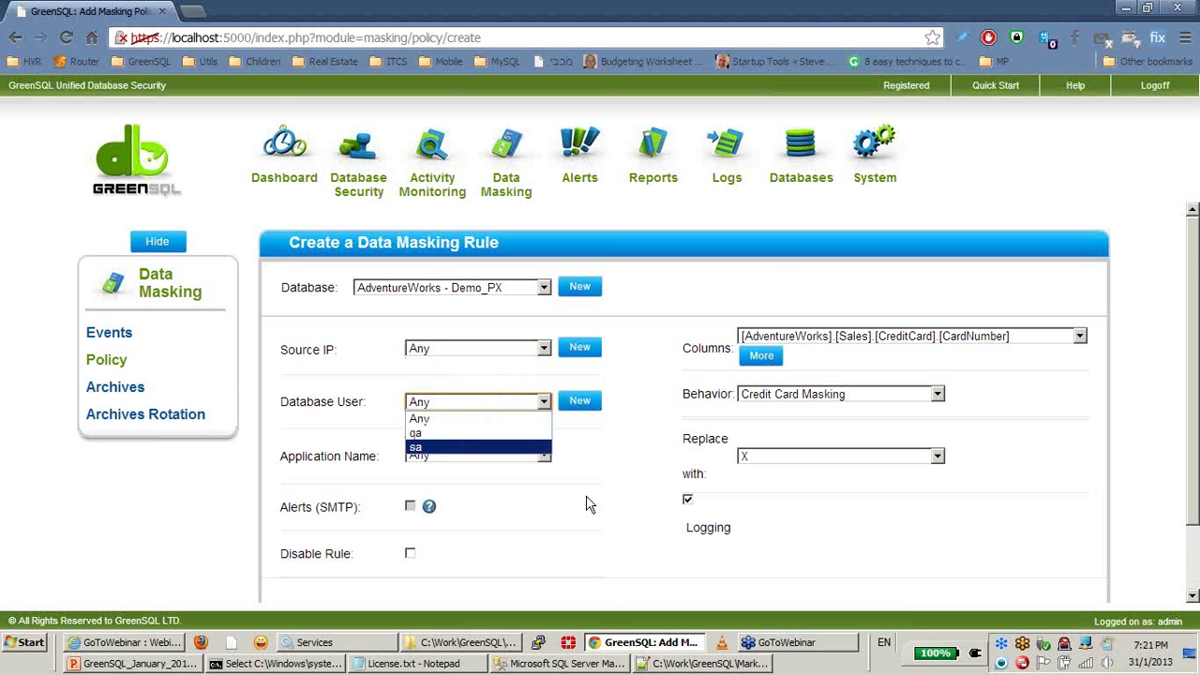
pyautogui.click(507, 456)
pyautogui.click(579, 446)
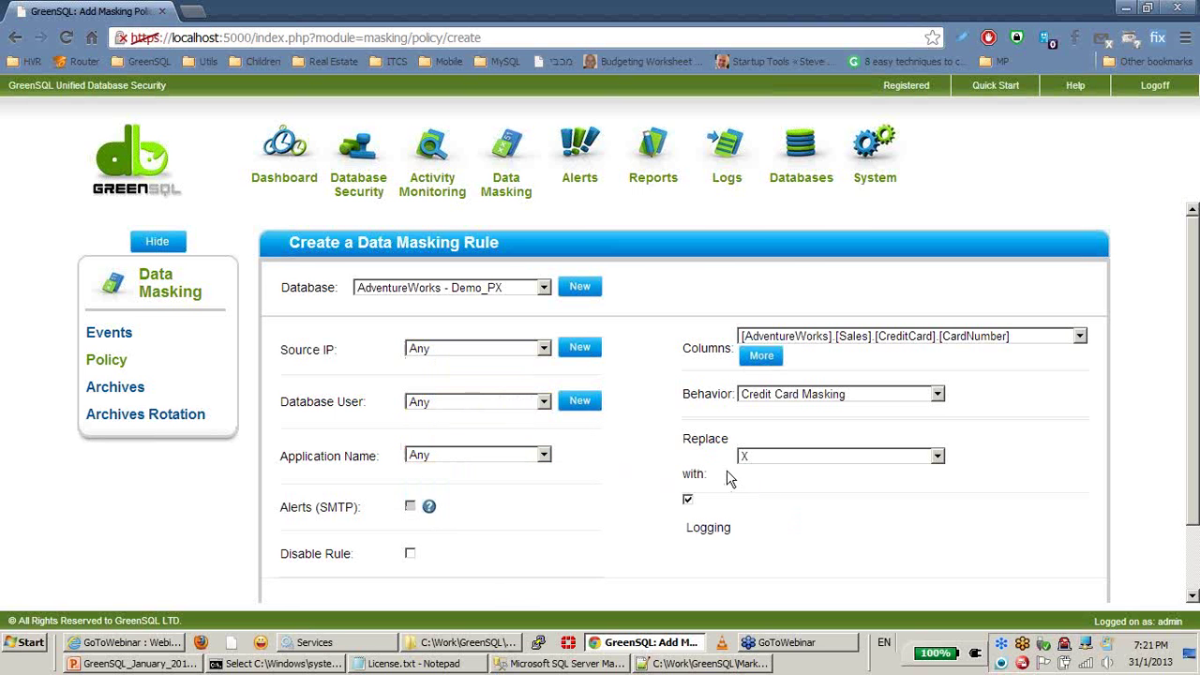
pyautogui.scroll(-2, 849, 515)
pyautogui.click(640, 533)
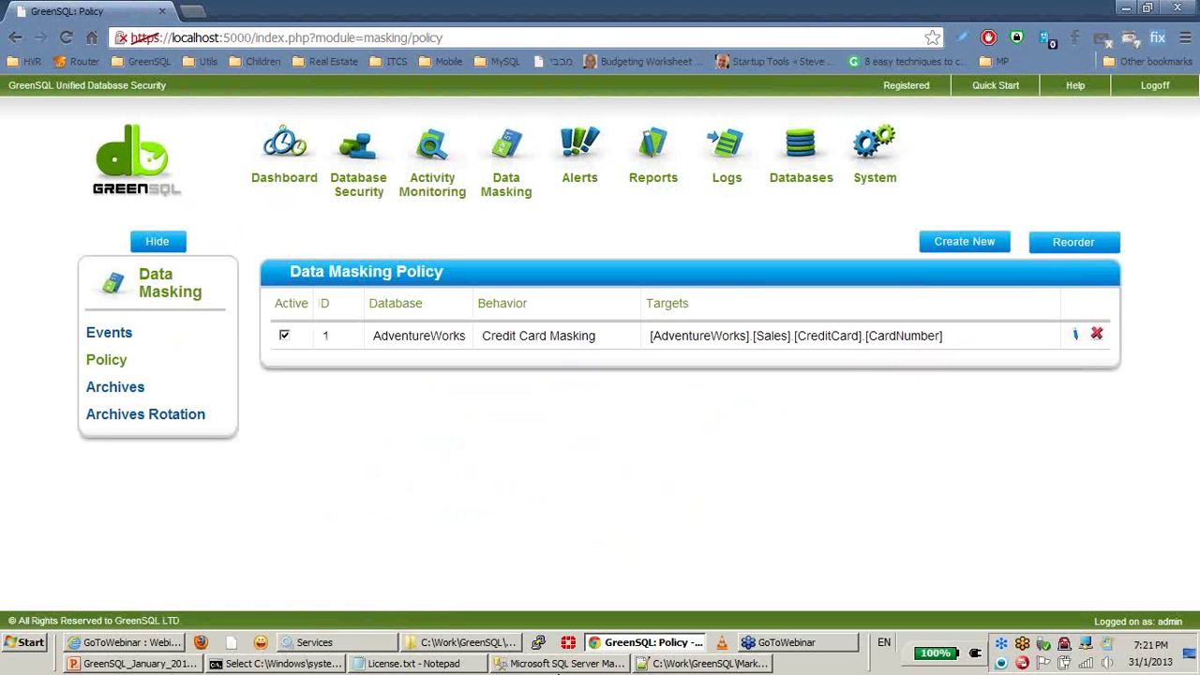
# Step: Review the new rule's [Sales].[CreditCard].[CardNumber] target in the masking policy list
pyautogui.moveTo(645, 335); pyautogui.dragTo(968, 334)
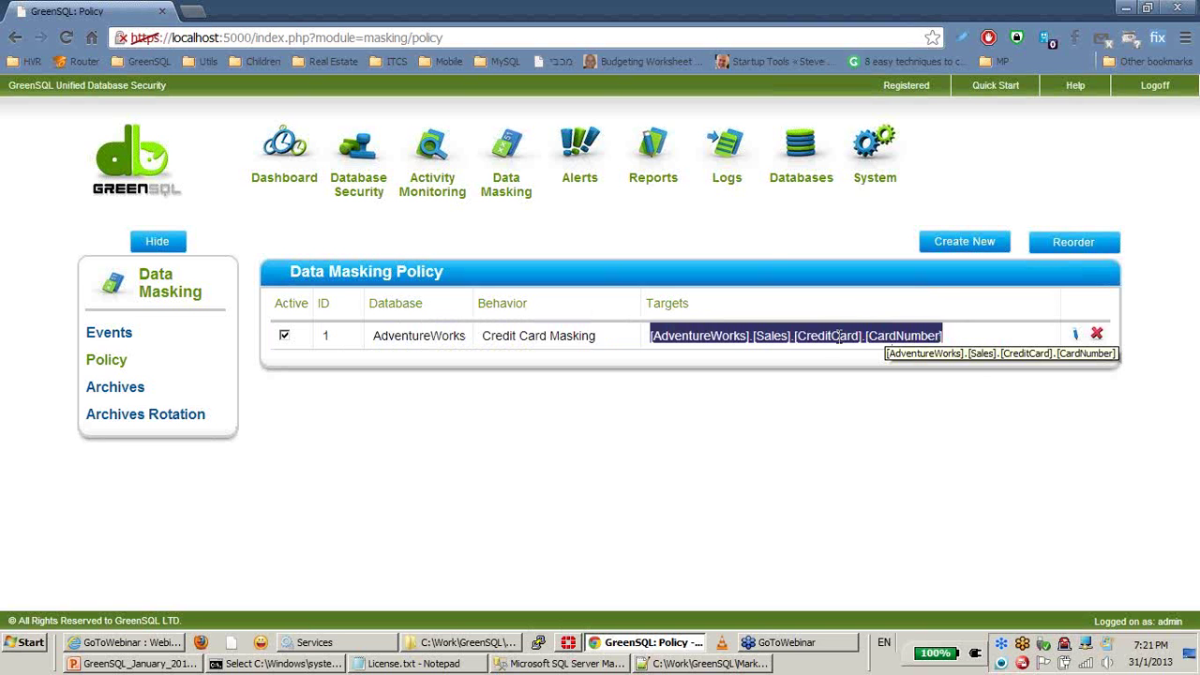
pyautogui.click(840, 444)
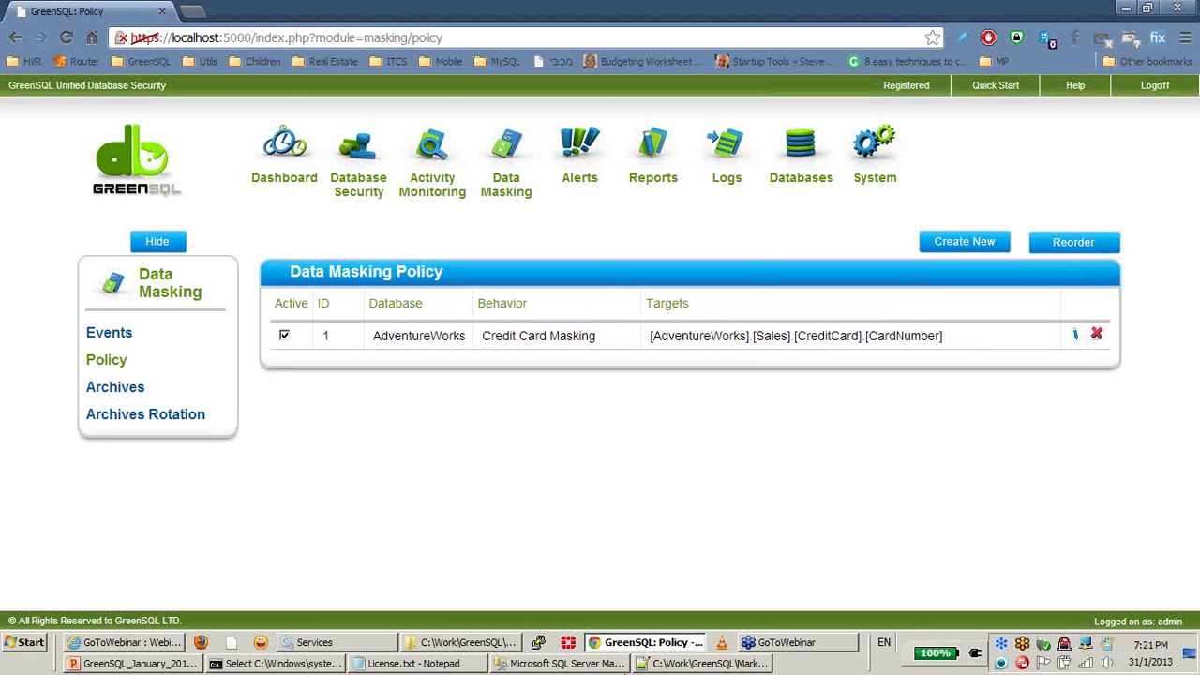
pyautogui.click(581, 666)
# Step: Rerun the CreditCard query and check CardNumber now shows only the last four digits
pyautogui.click(700, 221)
pyautogui.hotkey('ctrl', 'a')
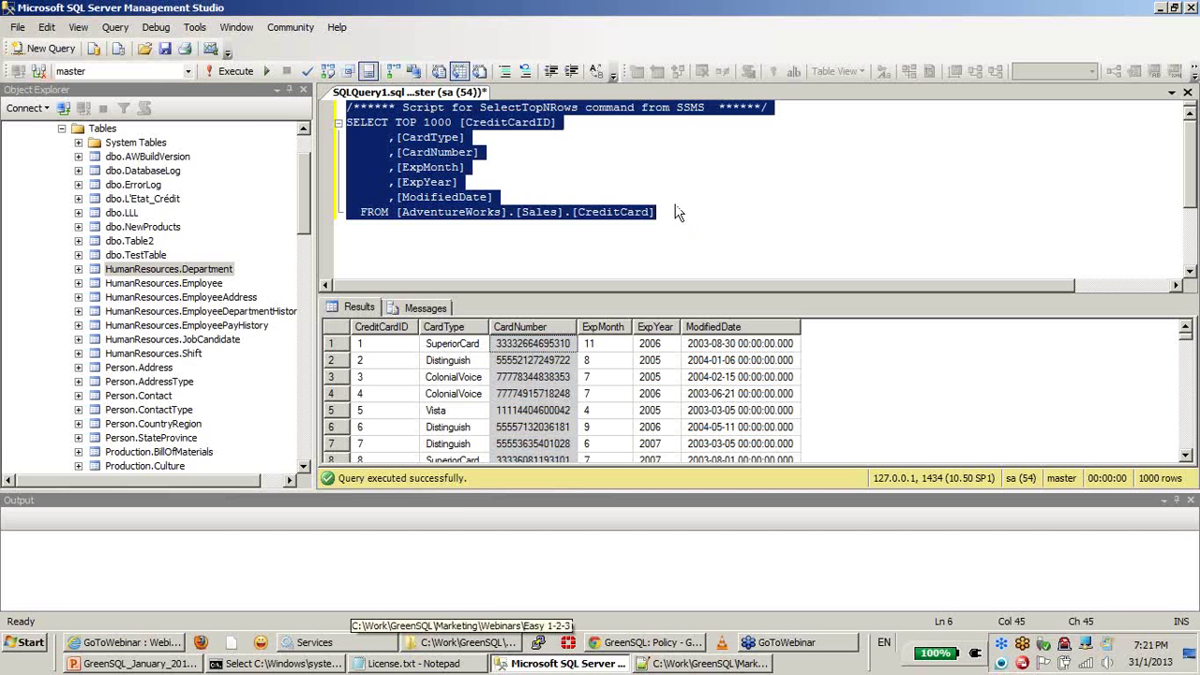
pyautogui.click(238, 75)
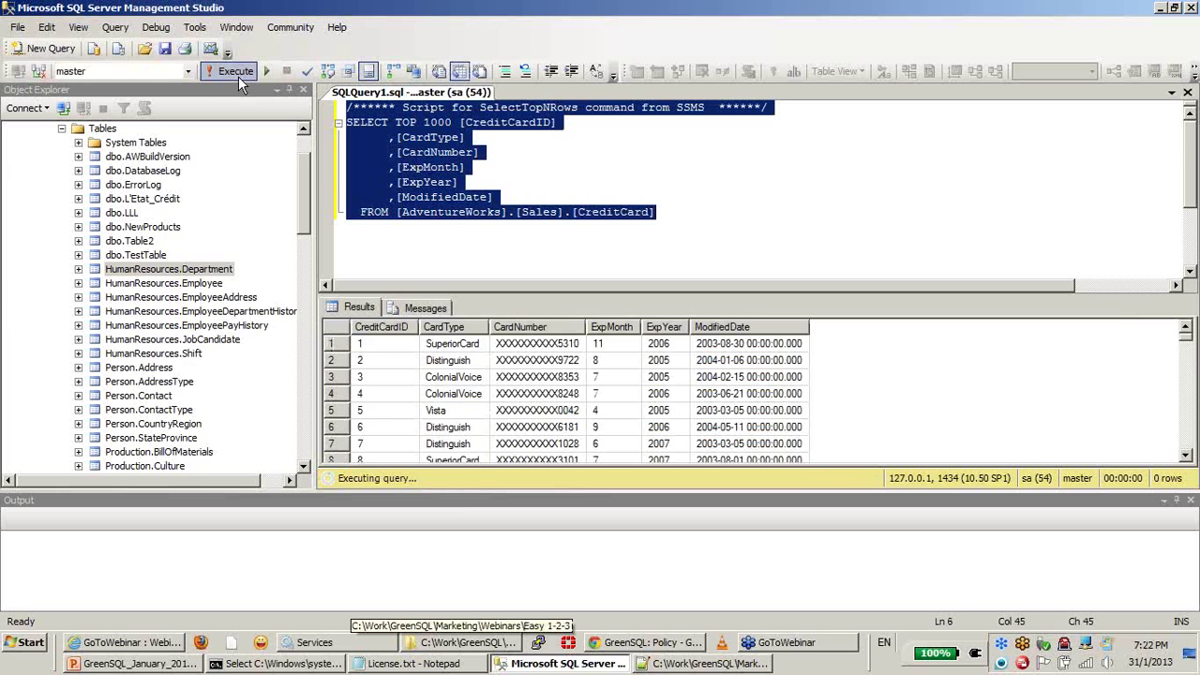
pyautogui.click(549, 326)
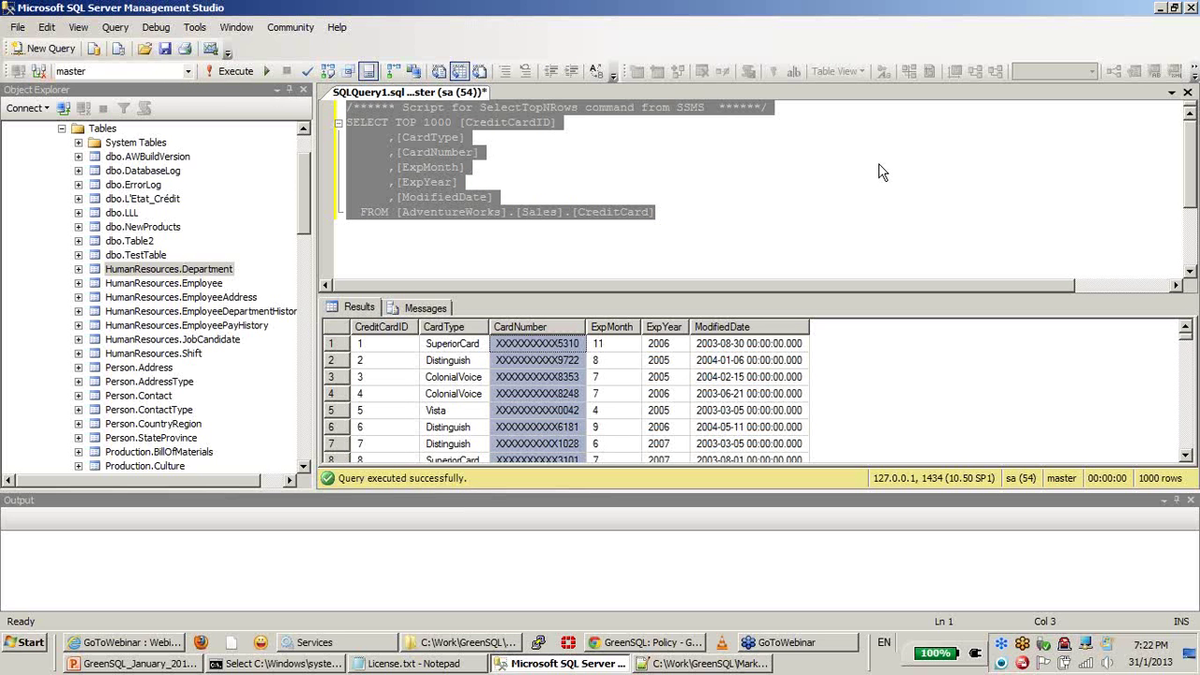
pyautogui.click(1186, 347)
pyautogui.moveTo(1186, 347); pyautogui.dragTo(1187, 330)
pyautogui.click(790, 123)
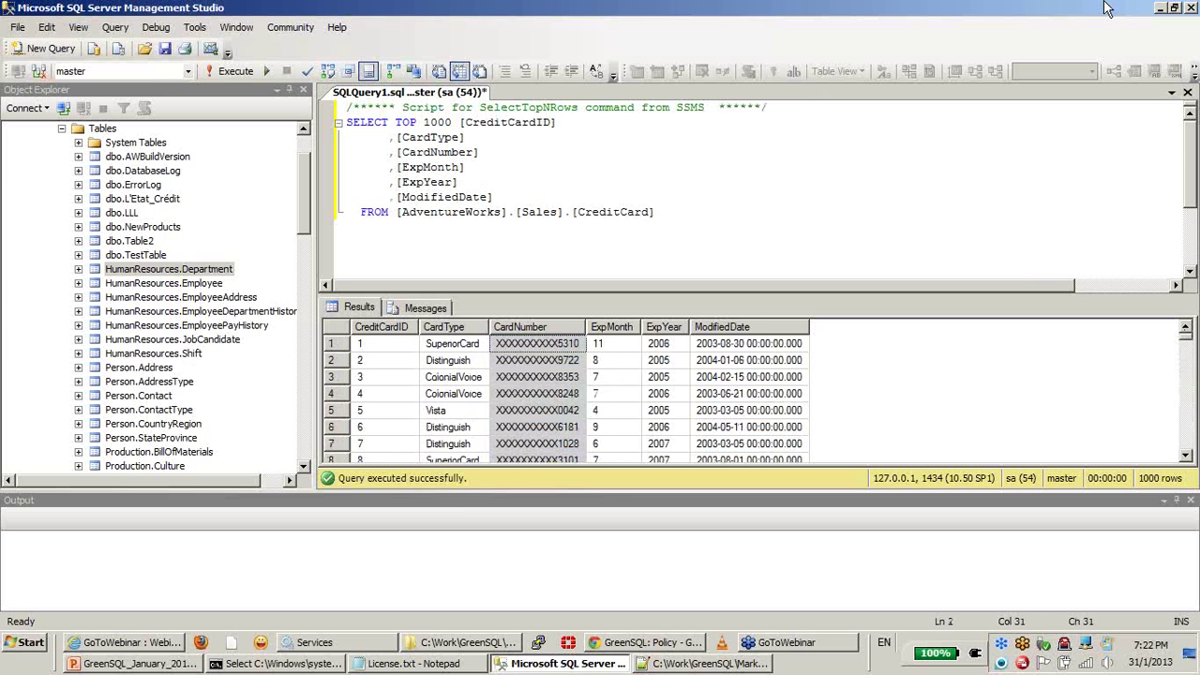
pyautogui.click(1160, 8)
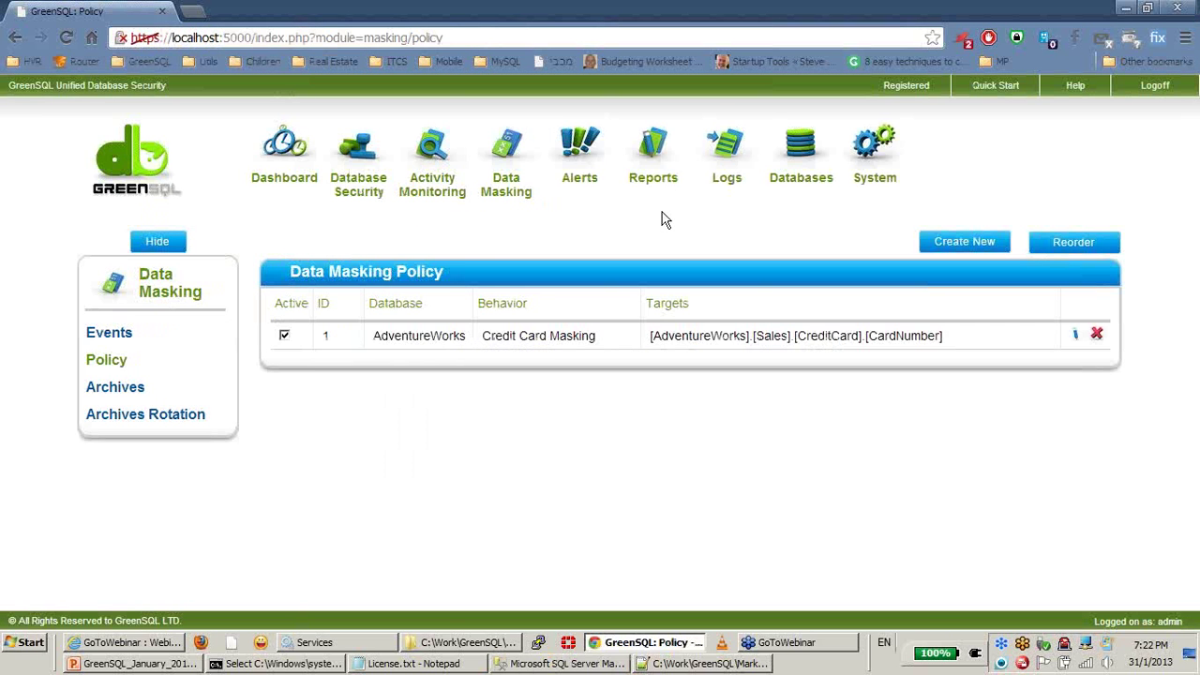
# Step: Start the GreenSQL webinar slide show from Live Demo and advance to 'How it works?'
pyautogui.click(1127, 7)
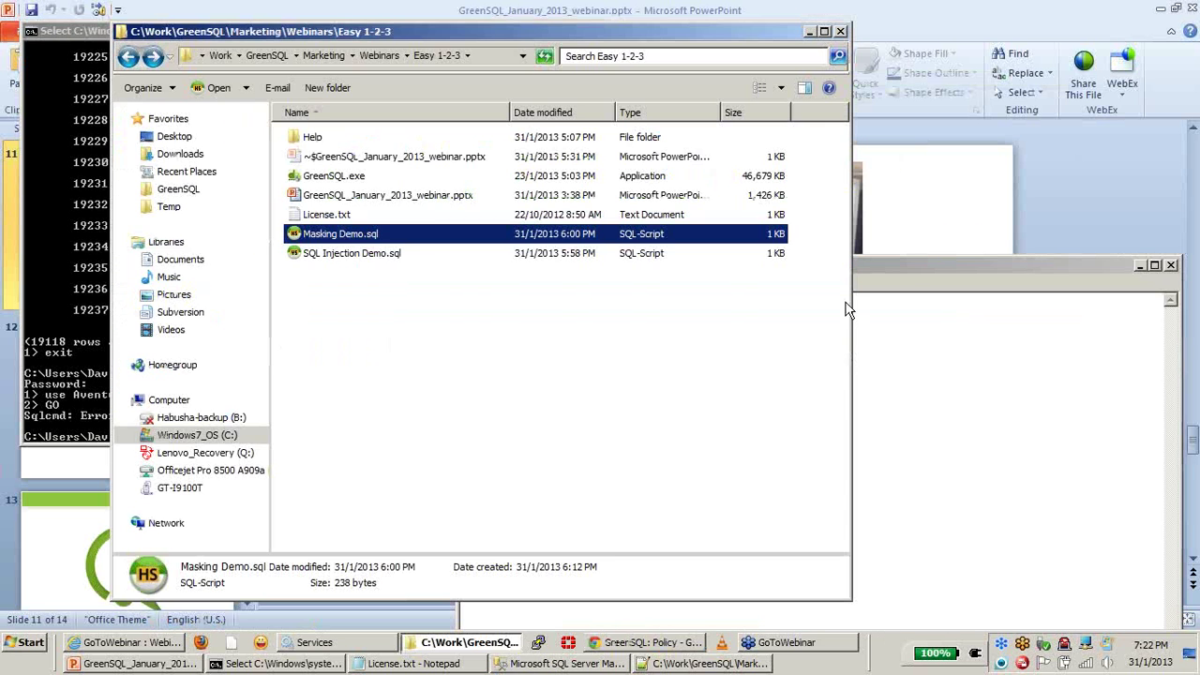
pyautogui.click(812, 31)
pyautogui.click(567, 38)
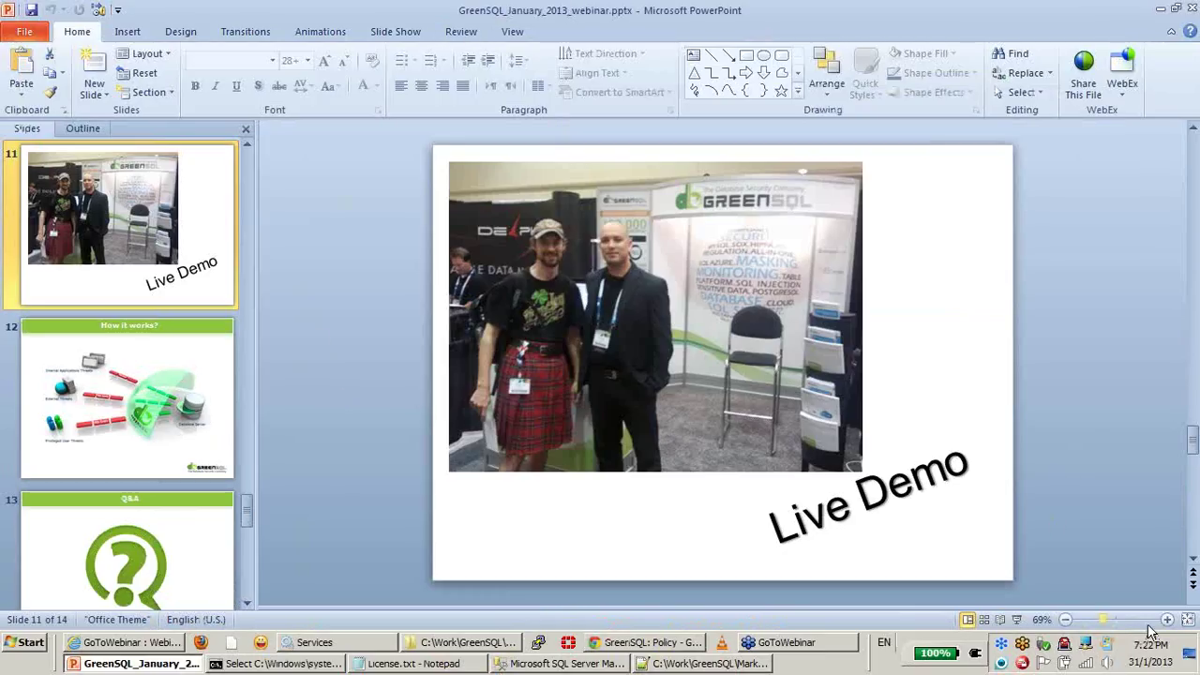
pyautogui.click(1016, 620)
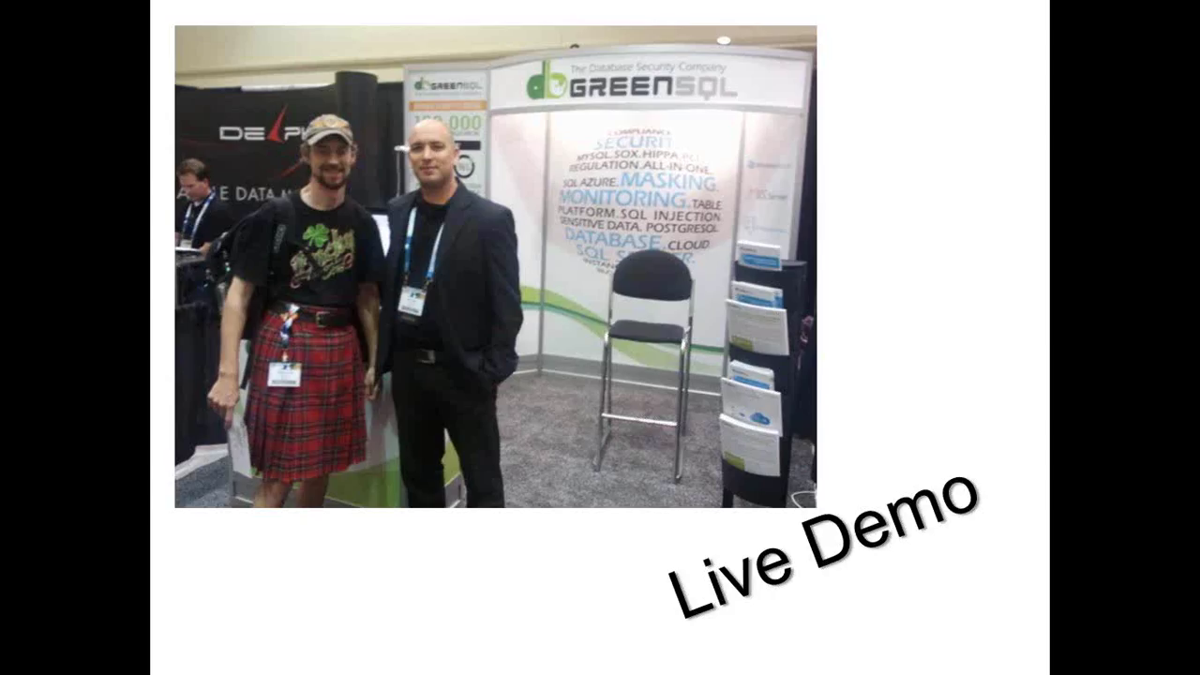
pyautogui.press('Right')
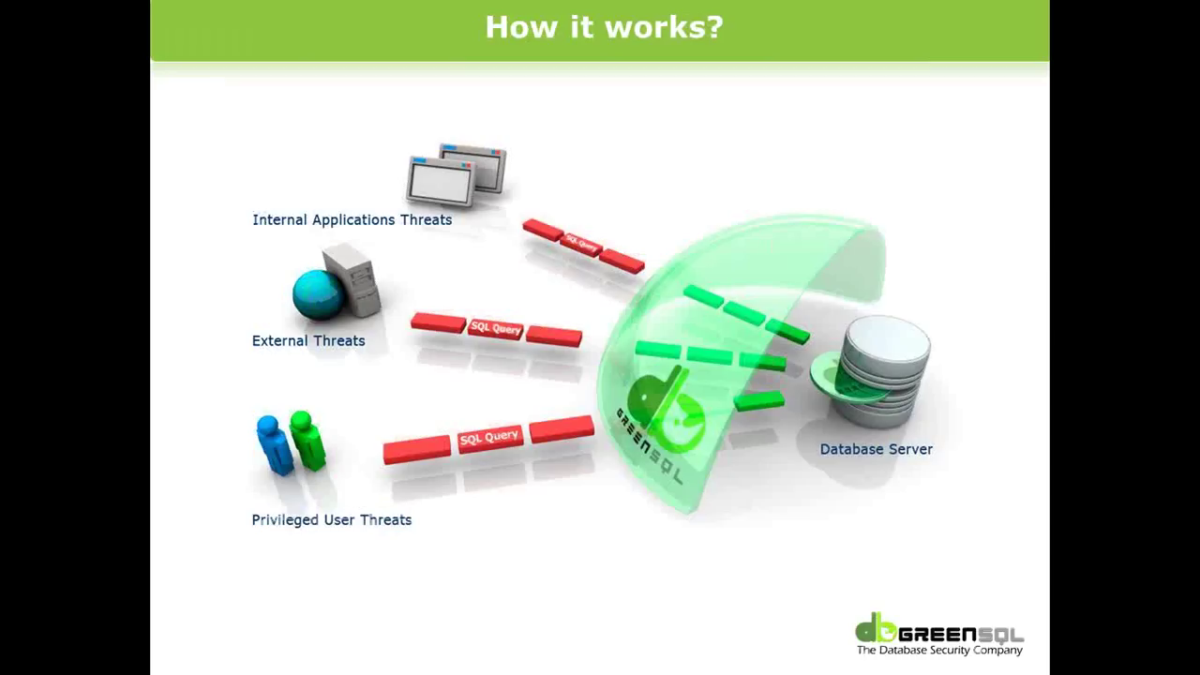